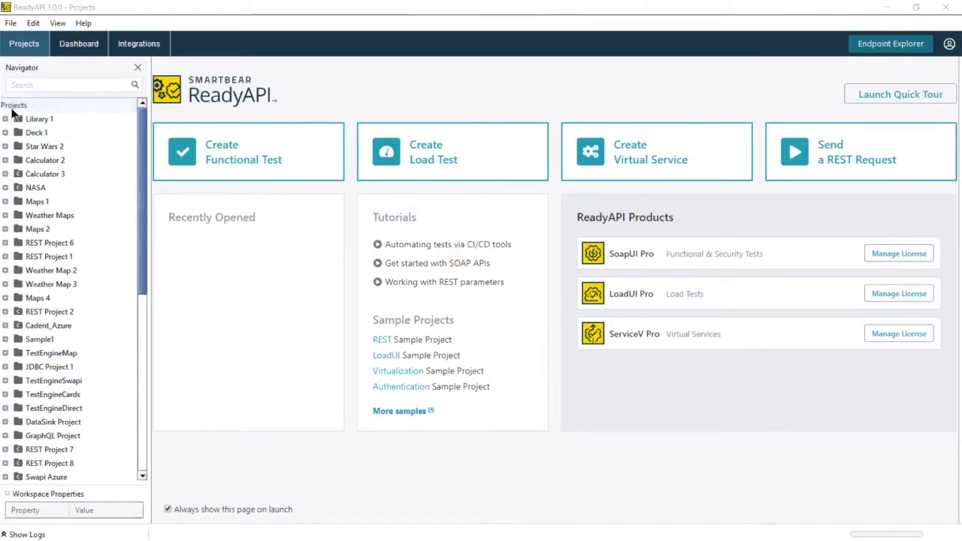
left_click(232, 154)
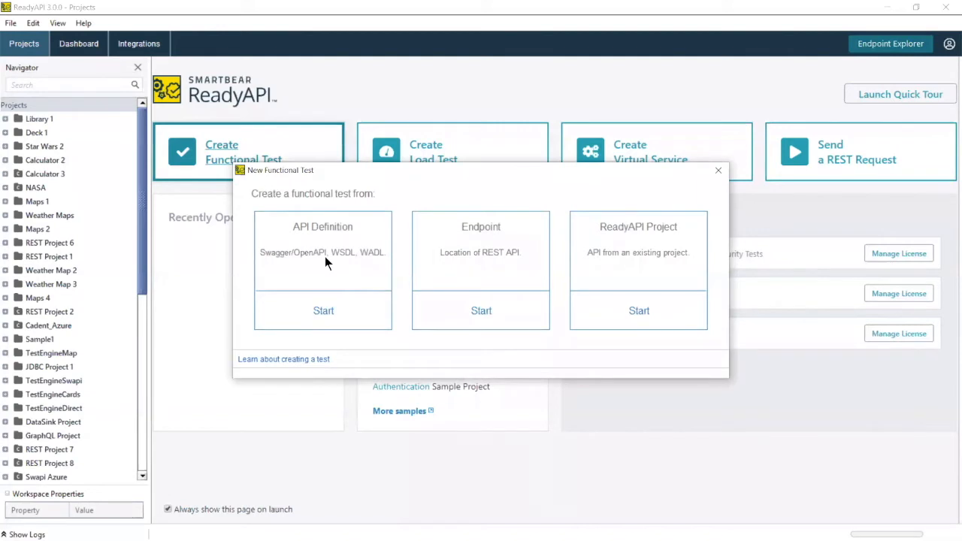
left_click(718, 171)
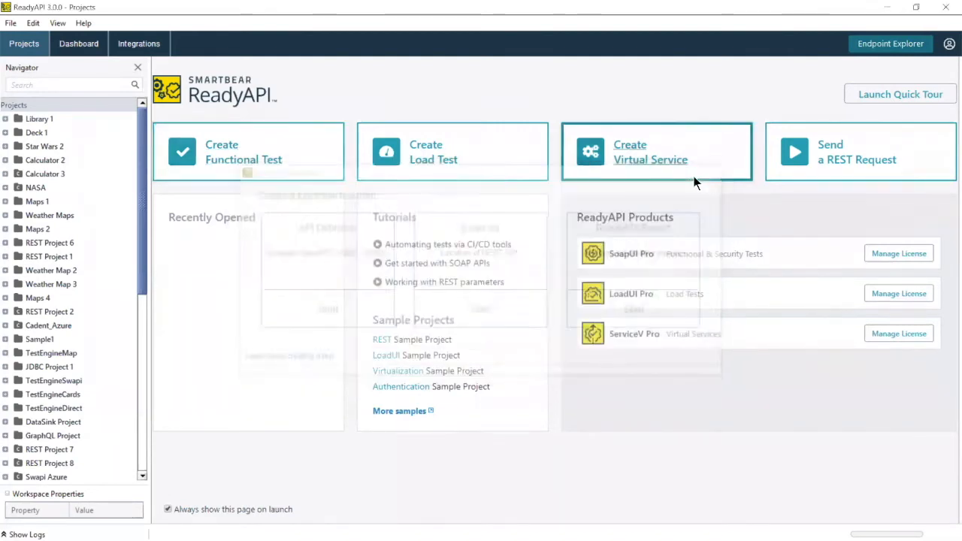
left_click(15, 24)
left_click(9, 19)
left_click(10, 23)
left_click(33, 101)
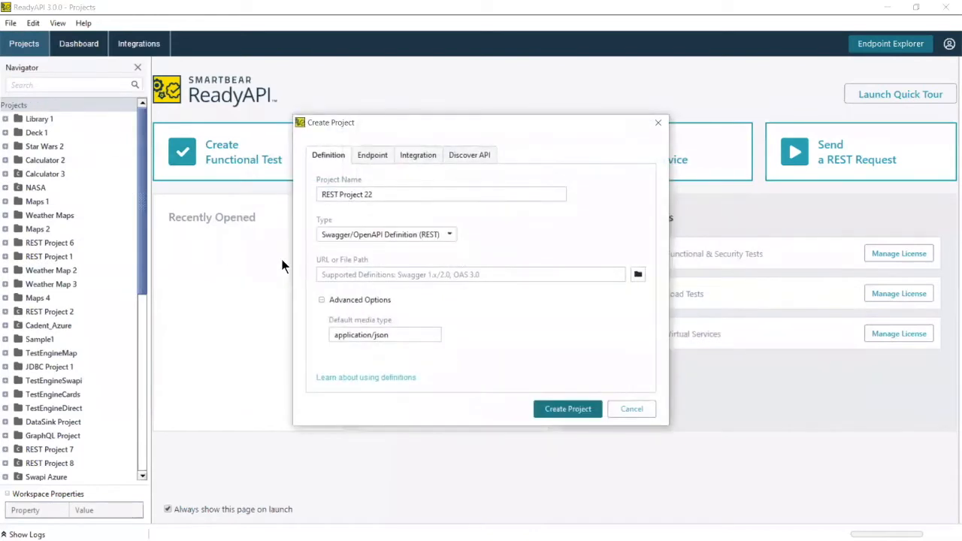
left_click(451, 235)
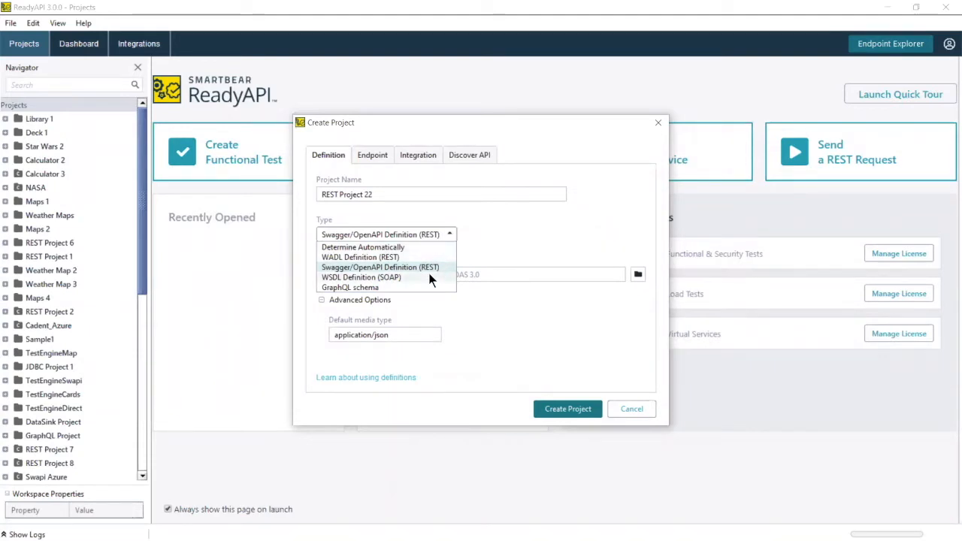
left_click(372, 155)
left_click(466, 154)
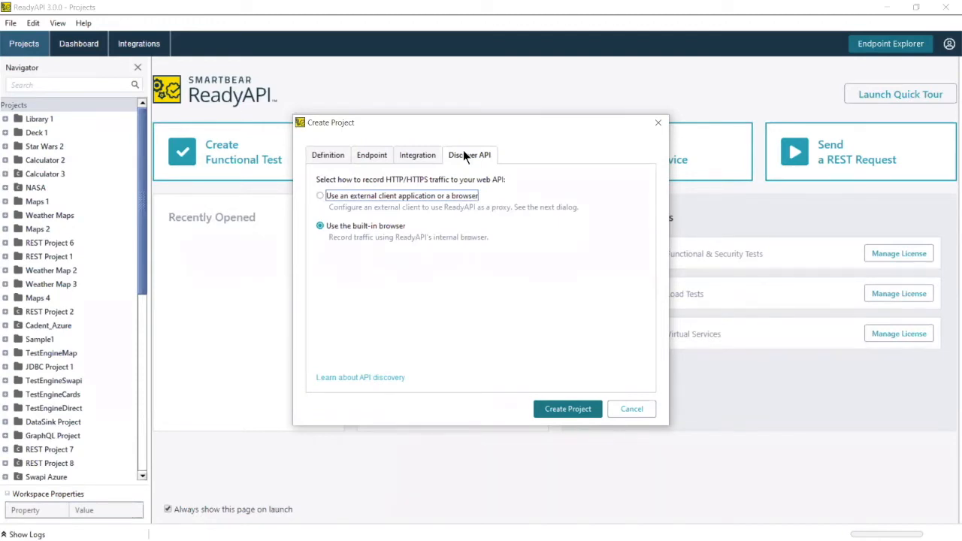
left_click(629, 409)
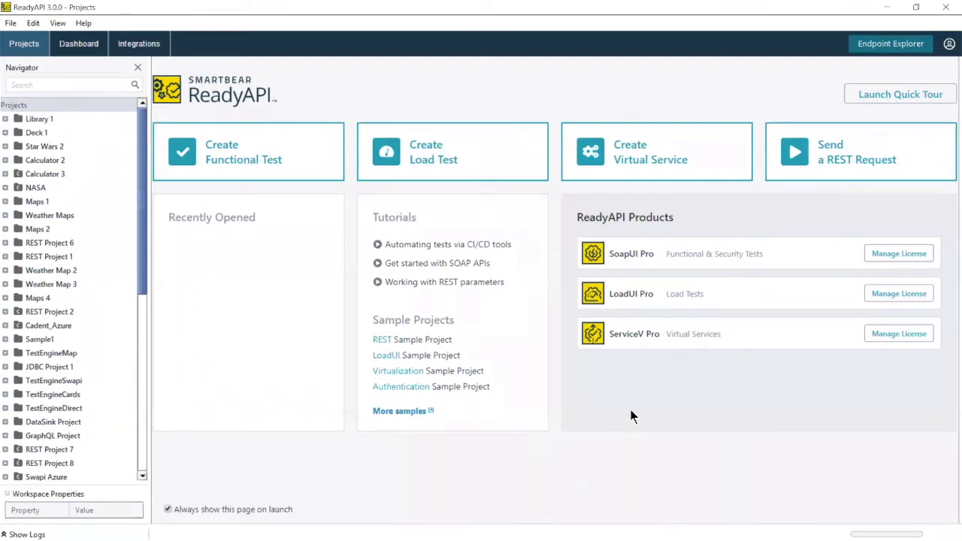
Step: In Endpoint Explorer, send a GET to the Google Maps geocode URL for Boston and confirm 200 OK
left_click(893, 46)
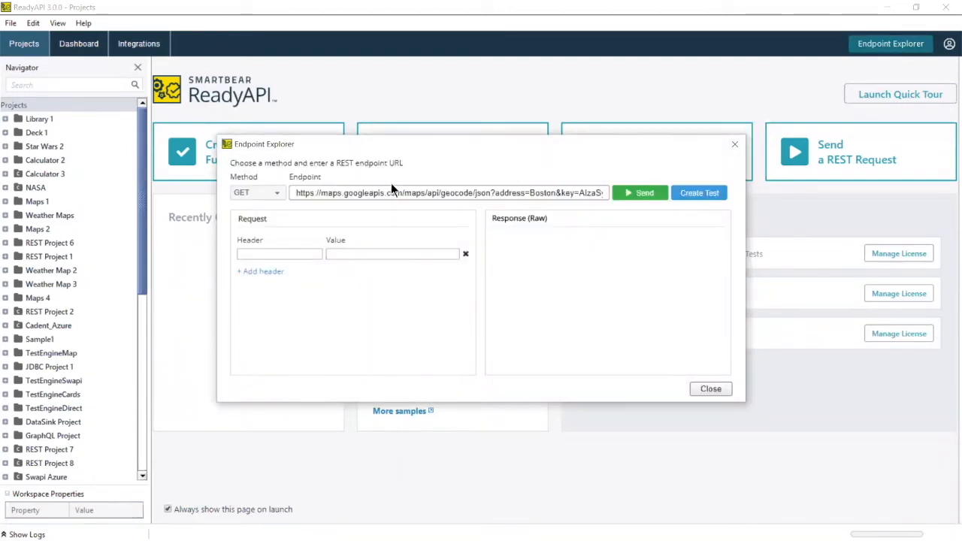
left_click(276, 194)
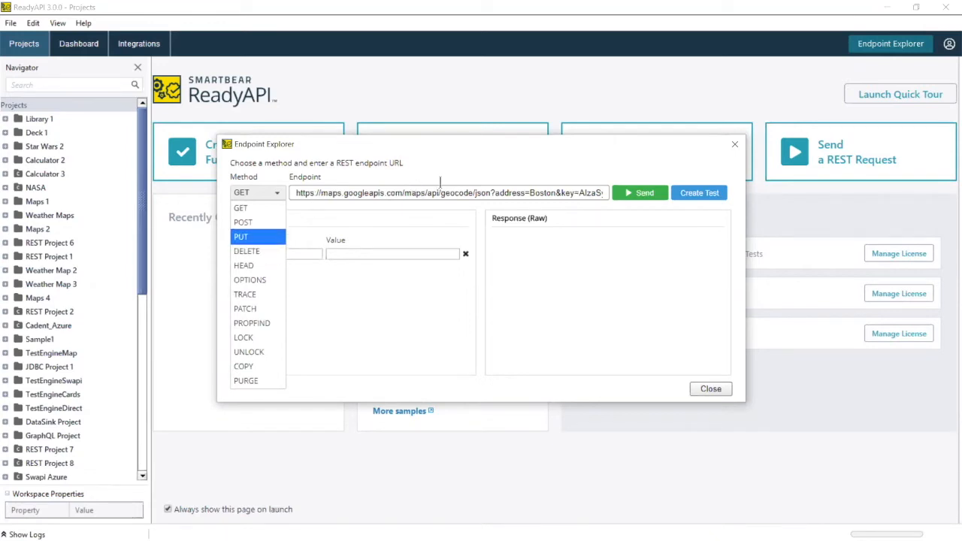
left_click(641, 193)
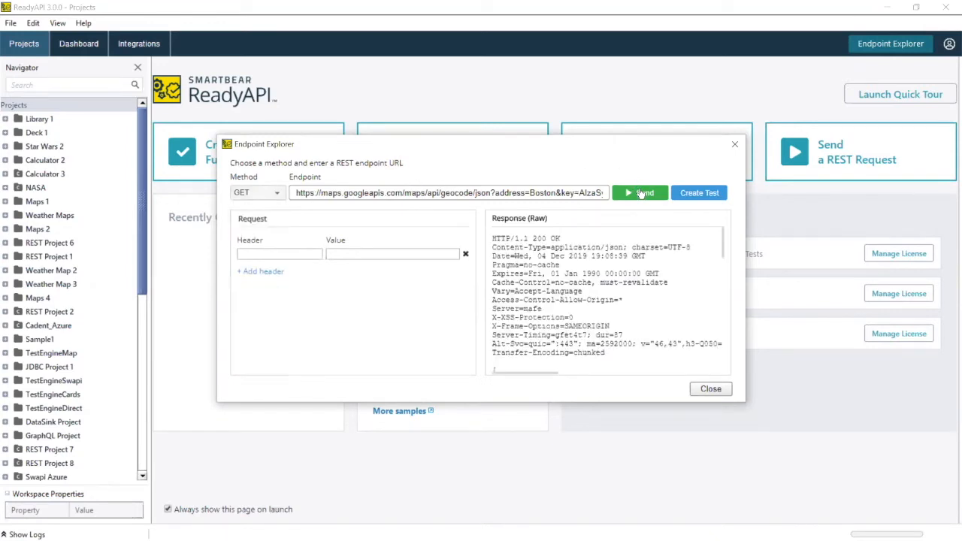
scroll(627, 299, "down", 10)
scroll(624, 295, "up", 10)
Step: Create a test from the geocode request, placing it in a new project
left_click(699, 193)
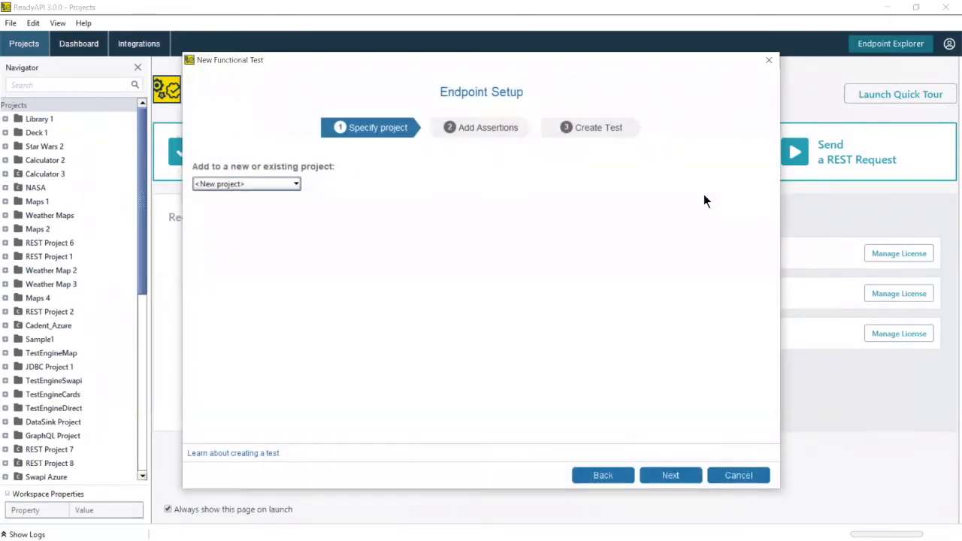
left_click(274, 184)
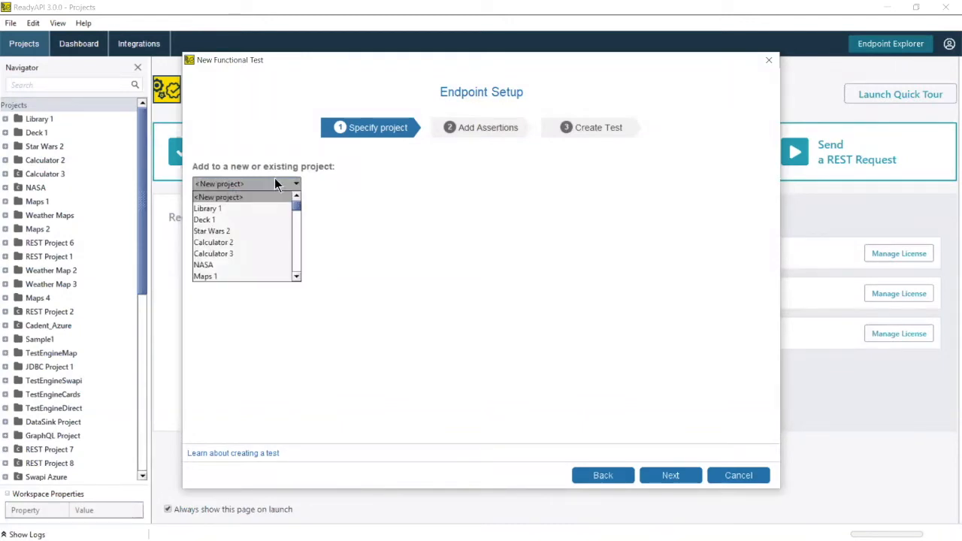
mouse_move(295, 212)
left_mouse_down()
mouse_move(299, 255)
mouse_move(302, 197)
left_mouse_up()
left_click(407, 206)
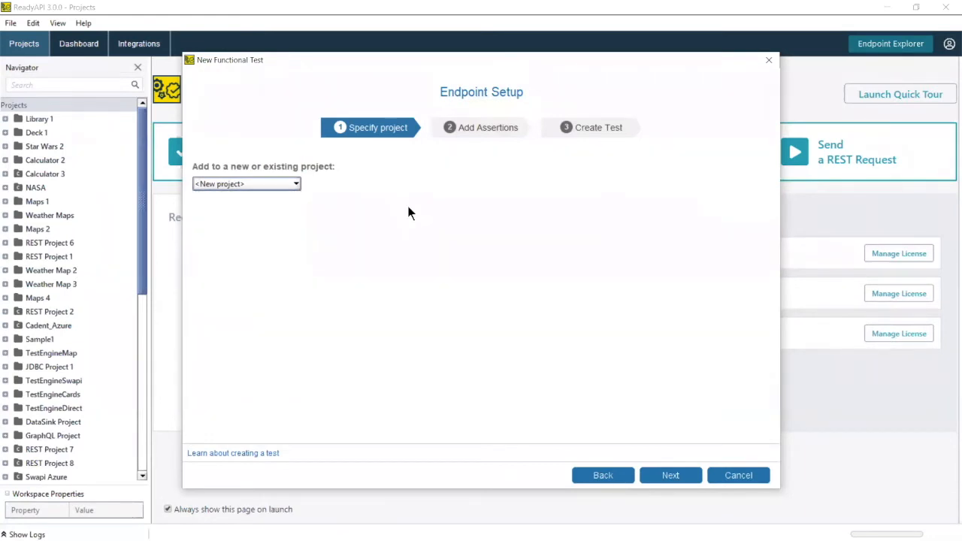
left_click(650, 482)
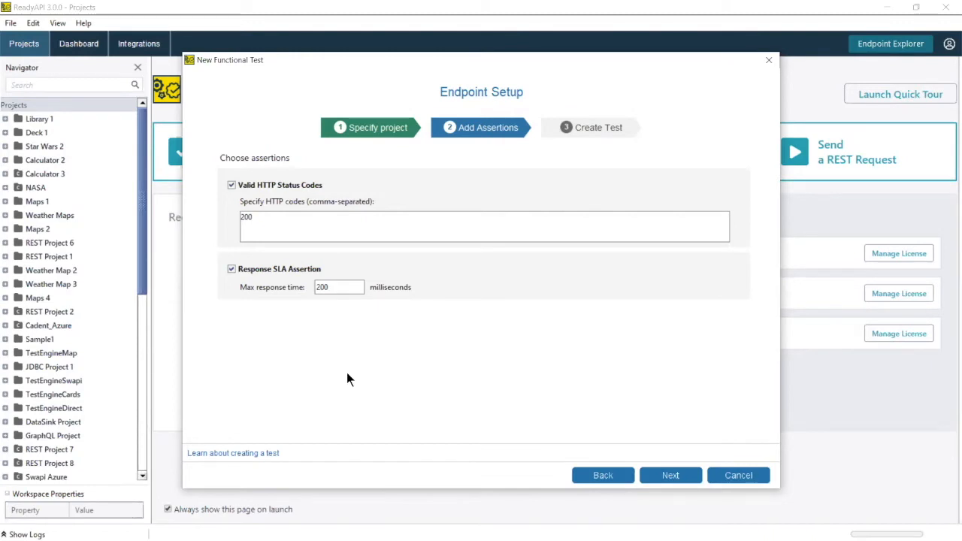
Step: Keep only the status code 200 assertion, drop the Response SLA assertion, and create the test
type(", 201")
key("BackSpace")
key("BackSpace")
key("BackSpace")
key("BackSpace")
key("BackSpace")
left_click(231, 269)
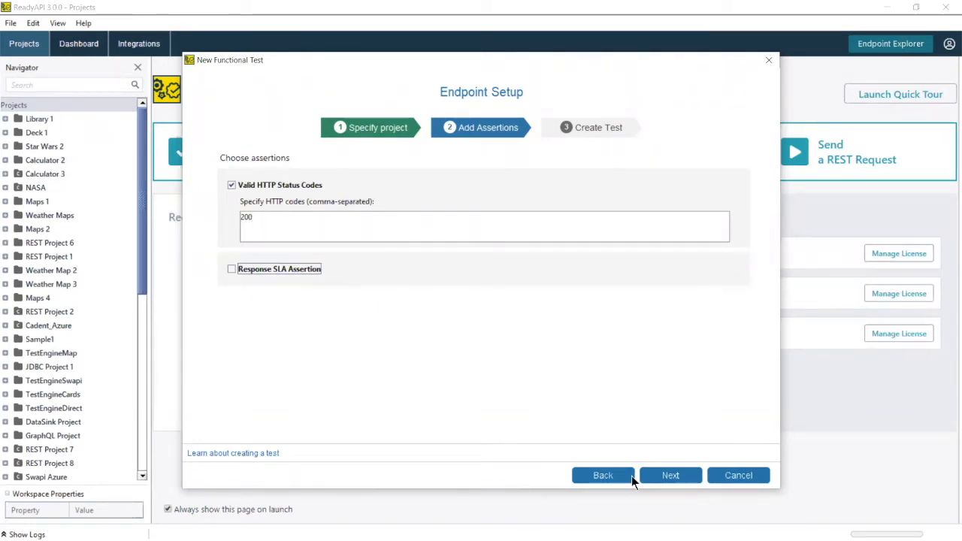
left_click(678, 481)
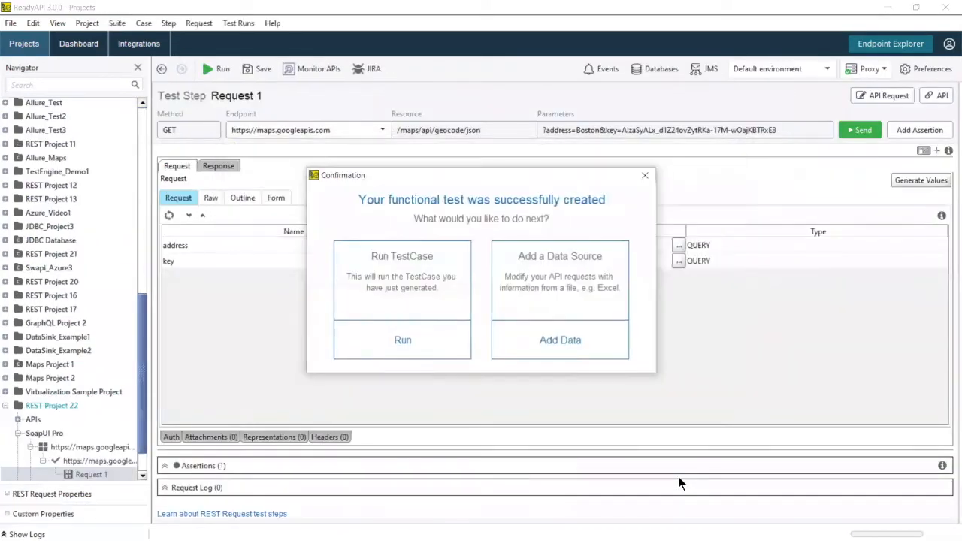
Step: Dismiss the confirmation and lay out Request 1's request and response panels side by side
left_click(645, 176)
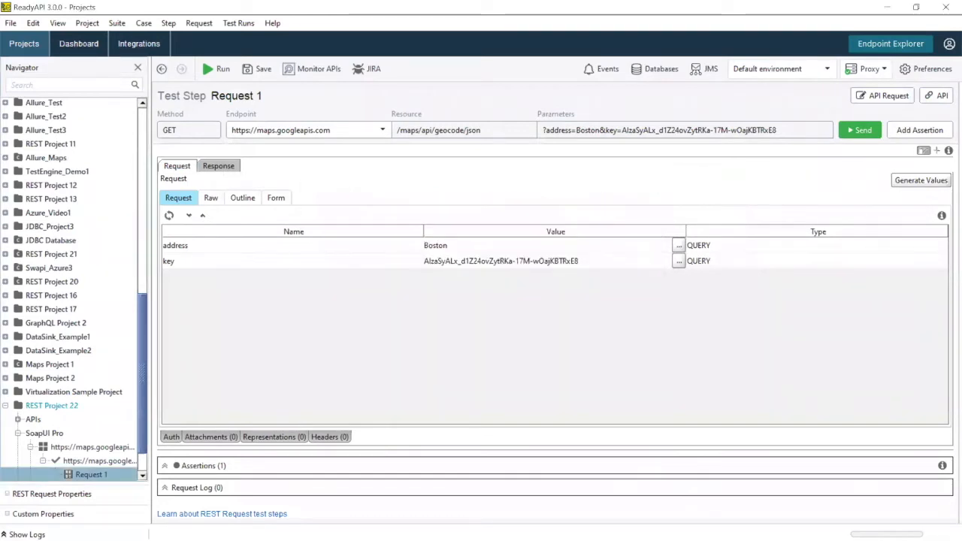
left_click(924, 151)
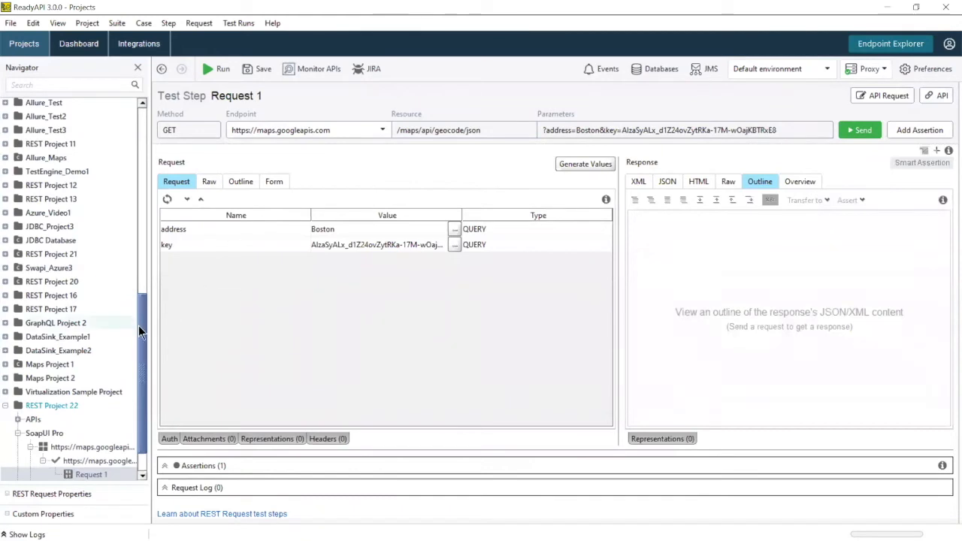
scroll(137, 364, "down", 1)
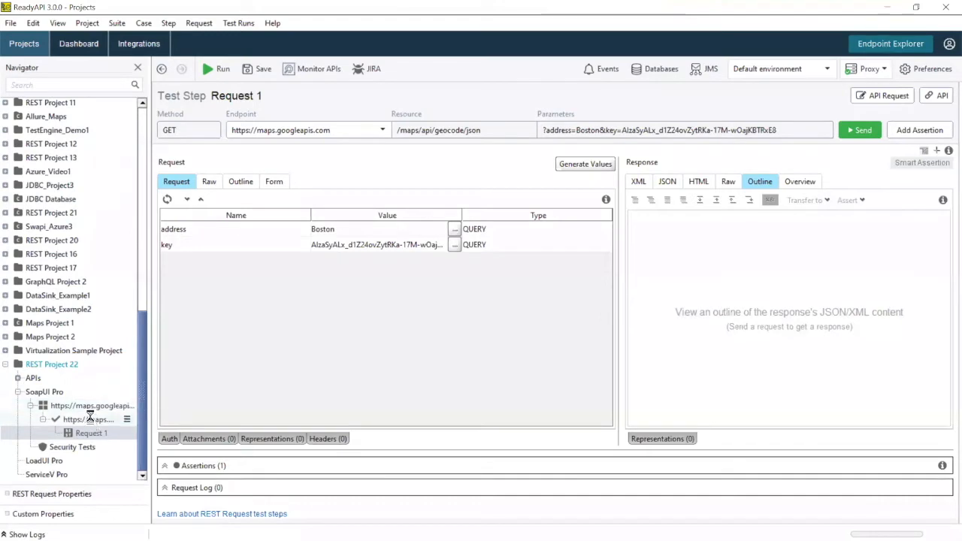
Step: Open the TestCase 1 editor and show the available test step types to add
left_click(90, 418)
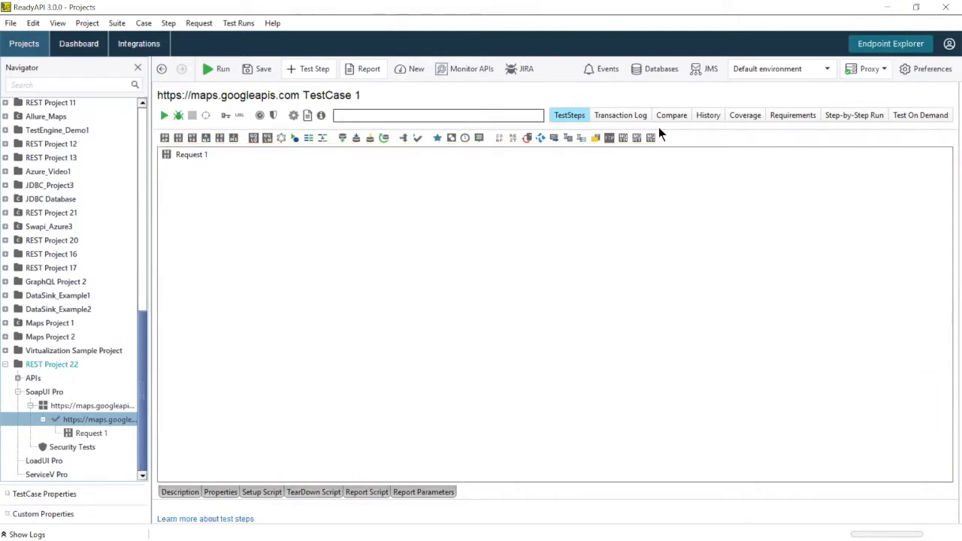
left_click(128, 421)
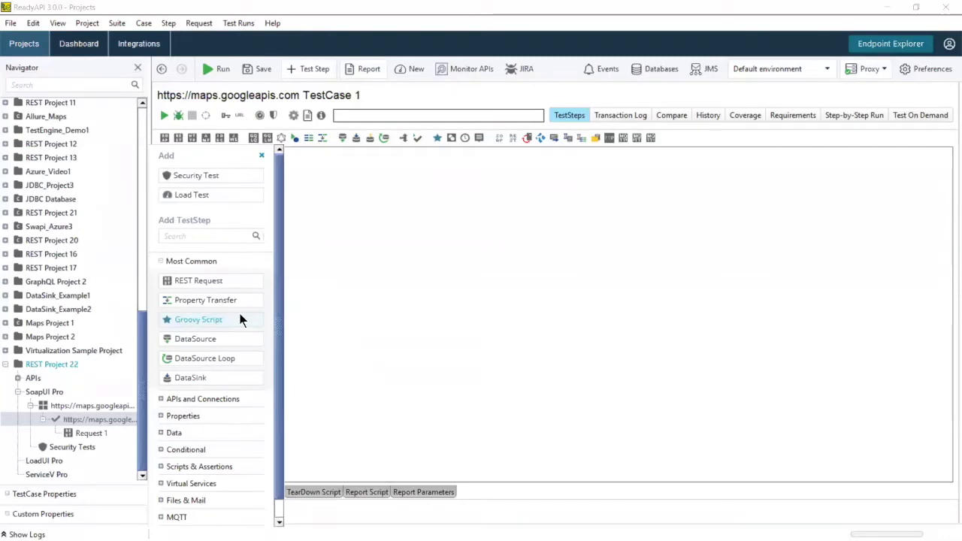
Step: Start a security test for TestCase 1, review its scans, then cancel it
right_click(109, 419)
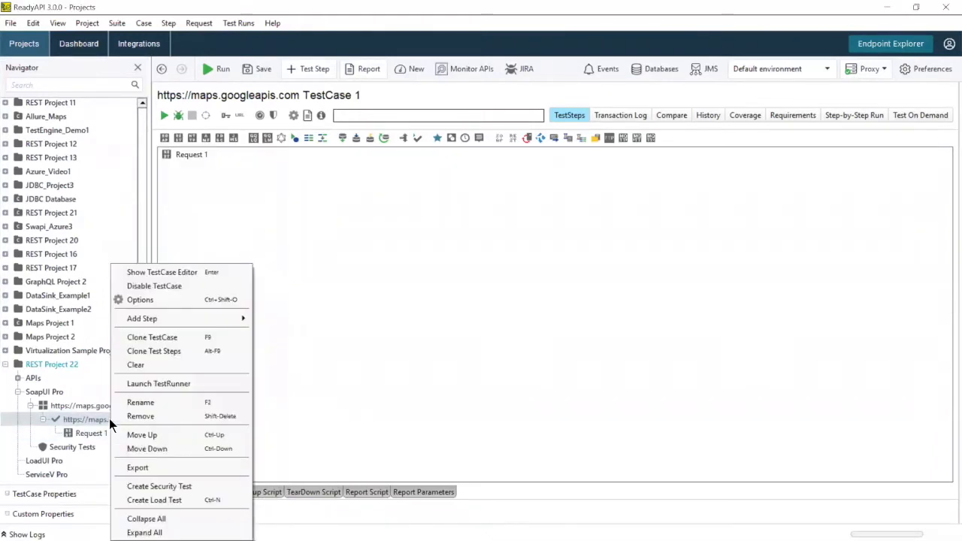
left_click(154, 489)
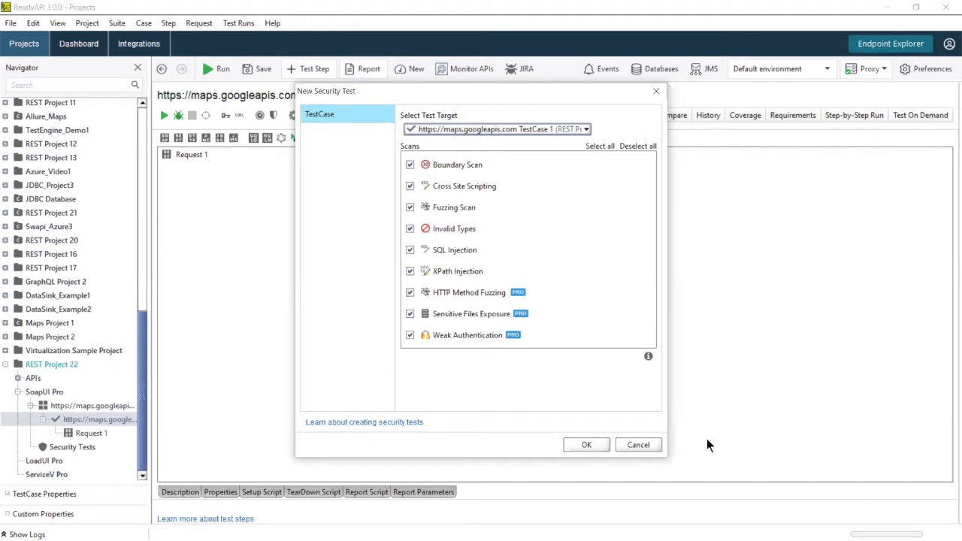
left_click(641, 447)
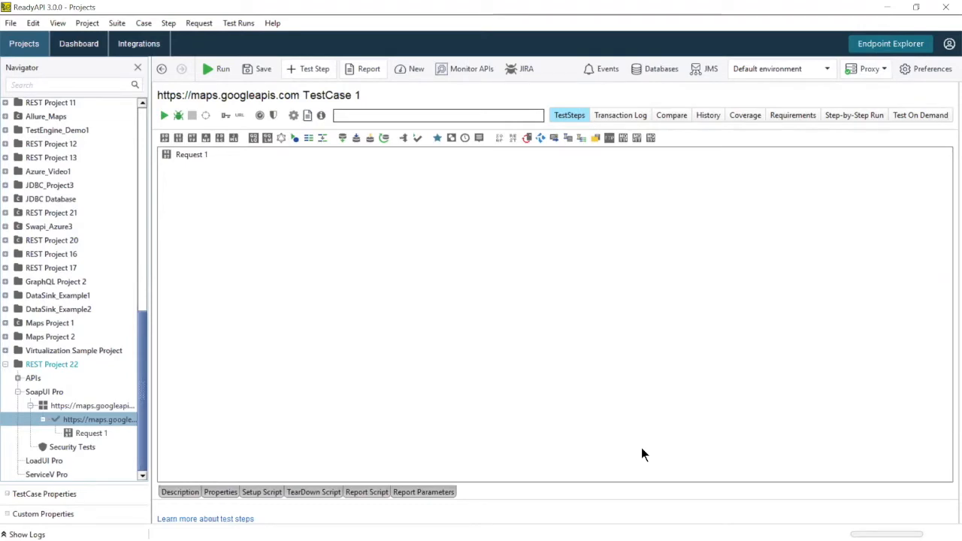
Step: Insert a DataSource step after Request 1 without generated properties, and open its data source type list
left_click(189, 154)
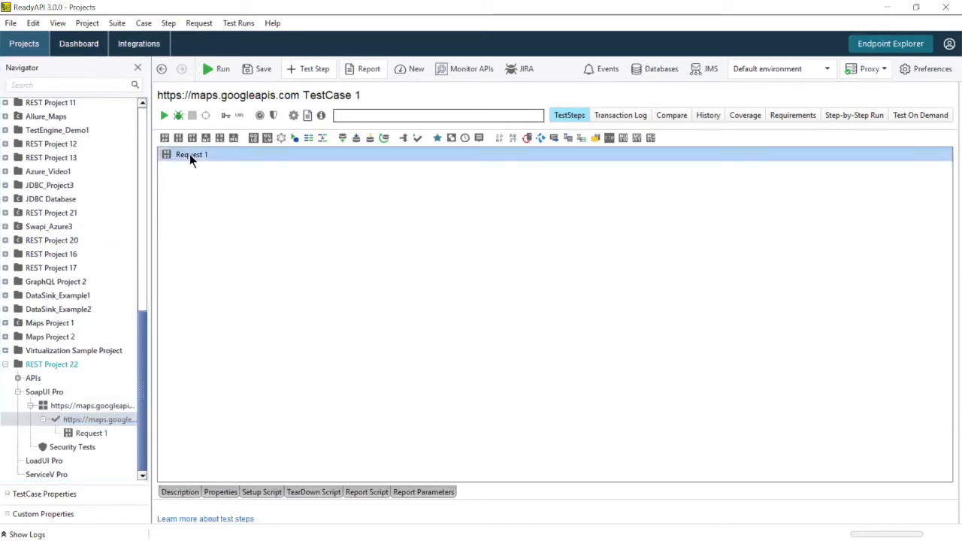
left_click(342, 138)
left_click(454, 290)
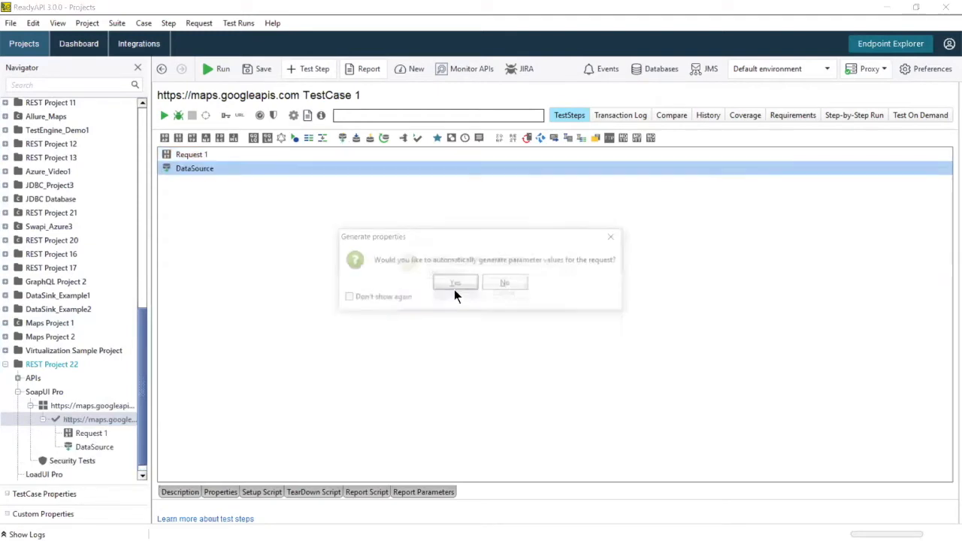
left_click(514, 286)
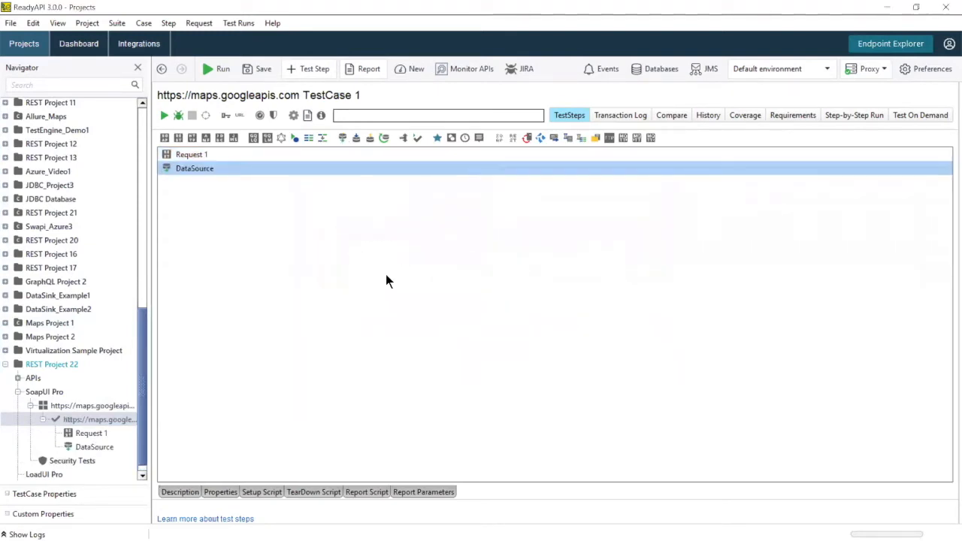
double_click(193, 169)
left_click(584, 325)
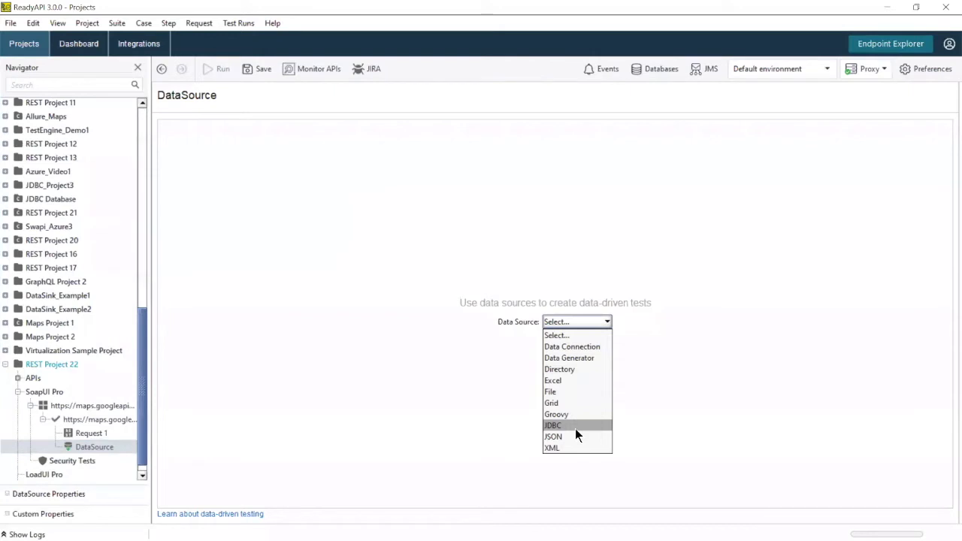
Step: Use Data Generator as the source with a City property that generates city names
left_click(595, 359)
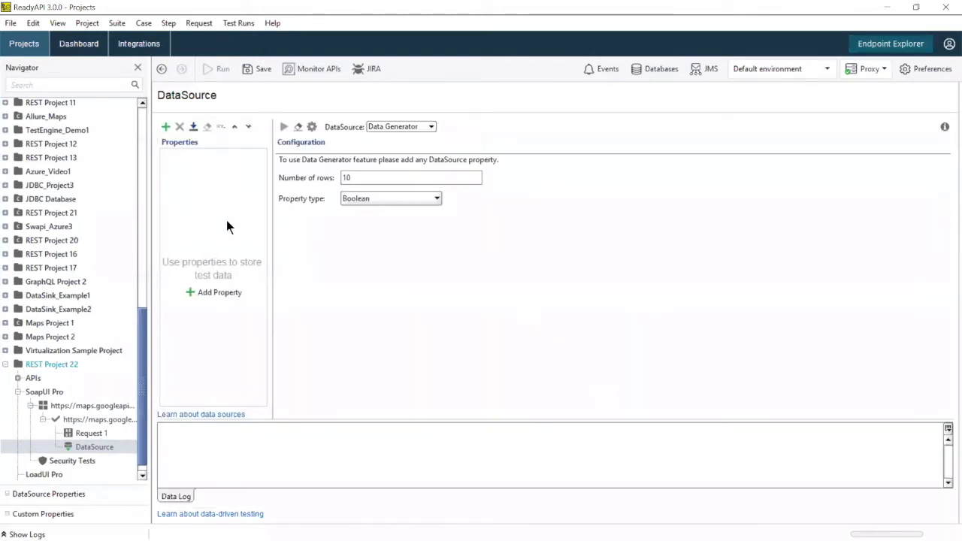
left_click(232, 294)
type("City")
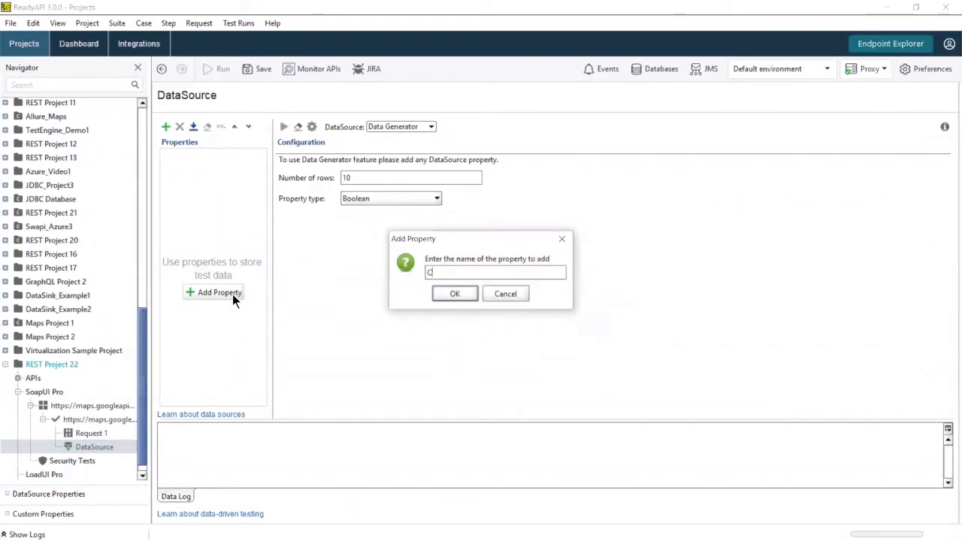
left_click(453, 293)
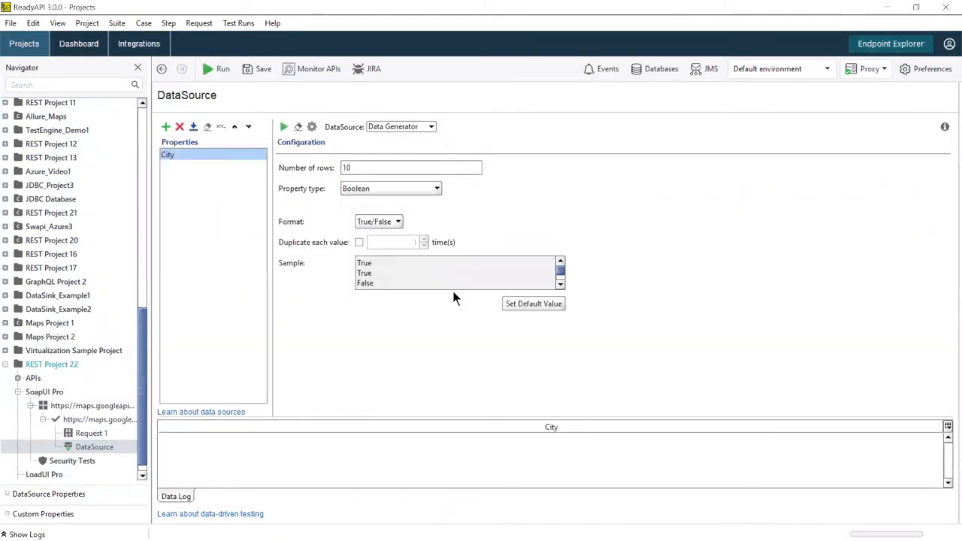
left_click(418, 192)
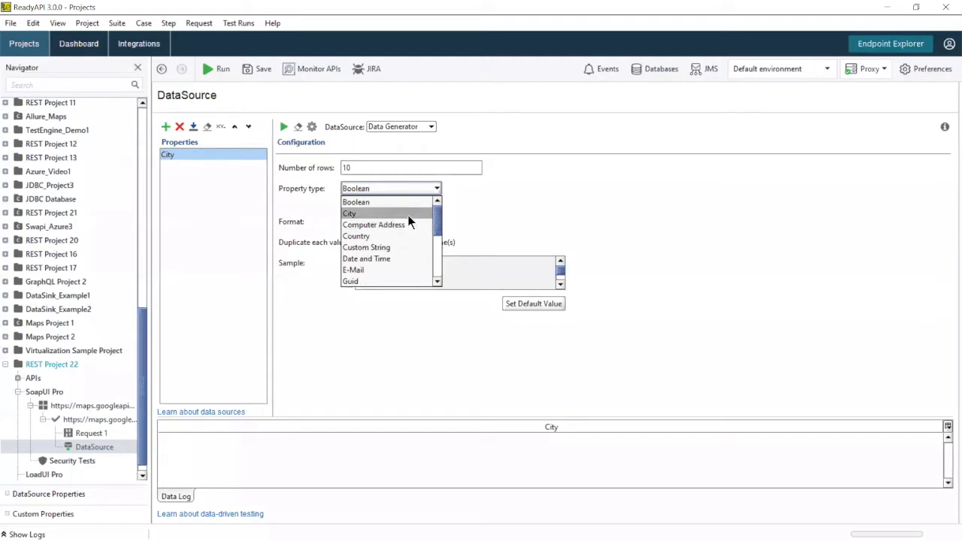
scroll(394, 244, "down", 4)
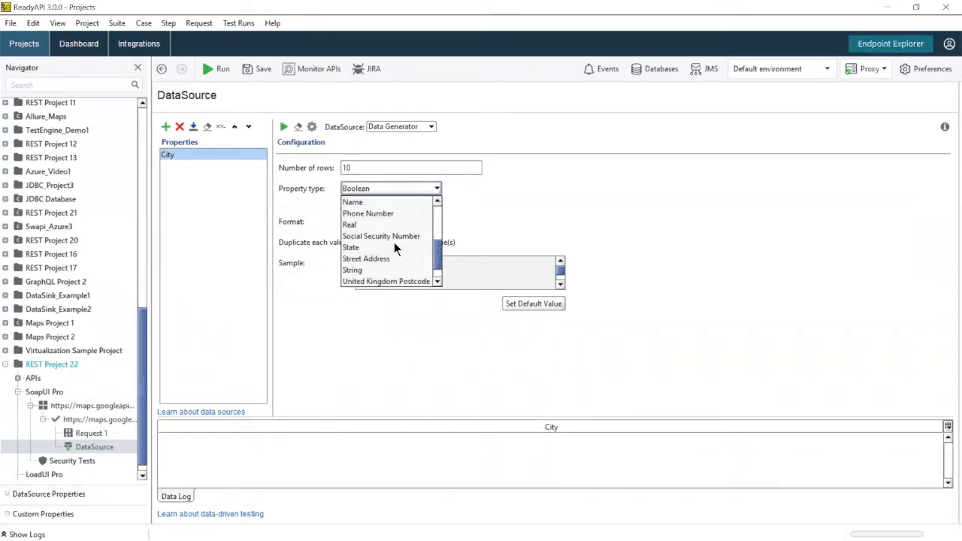
scroll(394, 243, "down", 1)
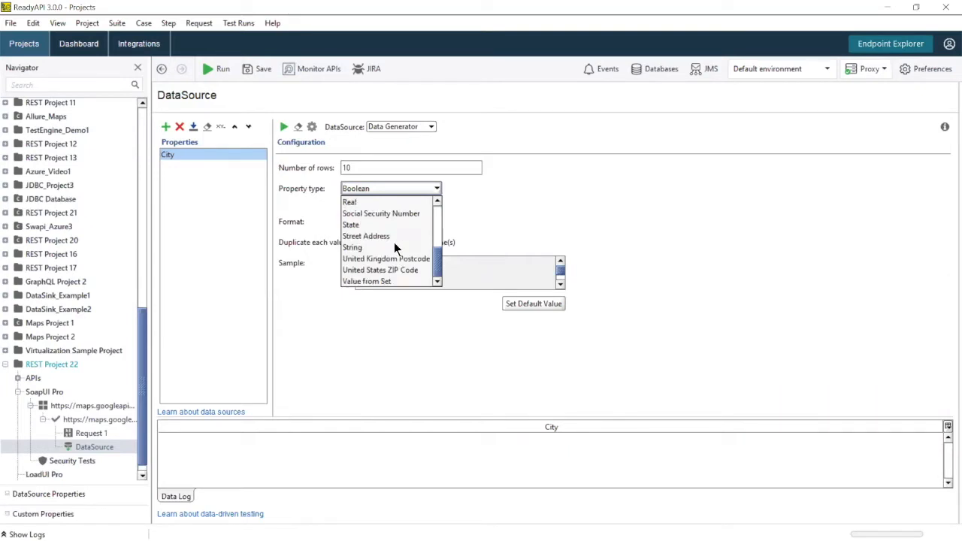
scroll(394, 248, "up", 5)
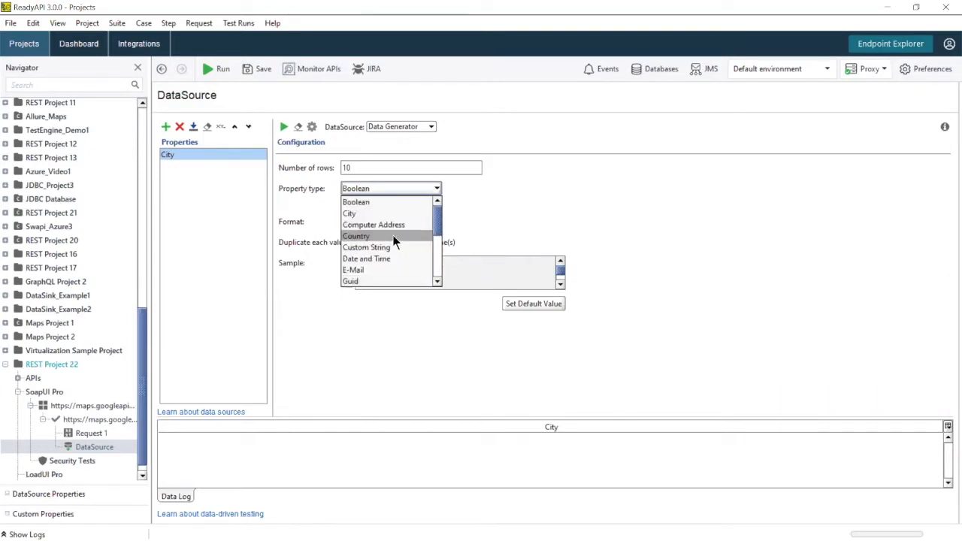
left_click(404, 215)
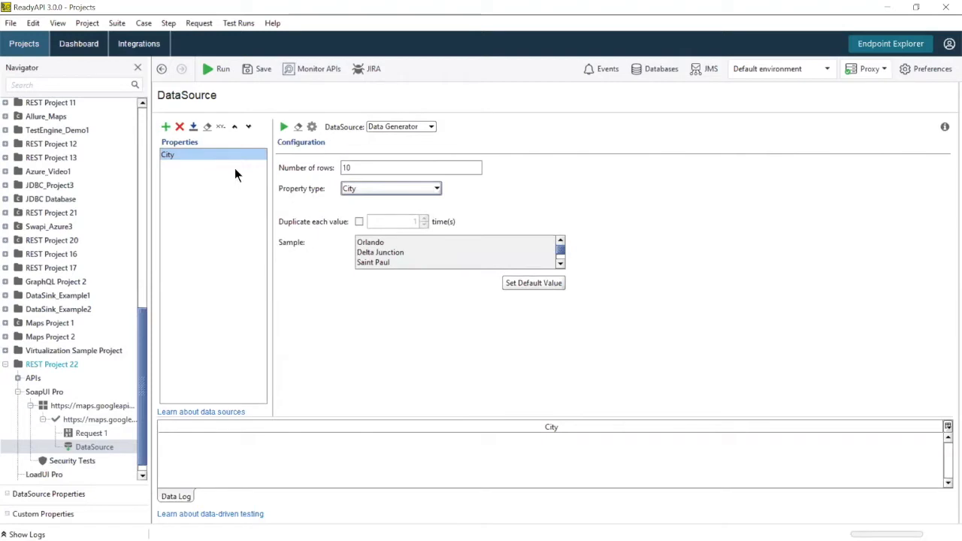
Step: Preview 10 generated city rows, then return to TestCase 1's step list
left_click(283, 126)
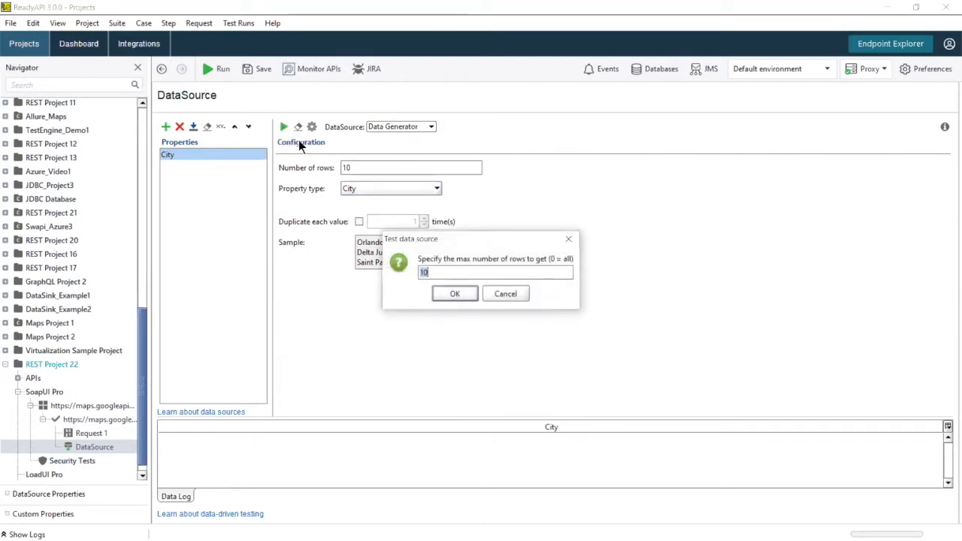
left_click(454, 294)
scroll(186, 464, "down", 3)
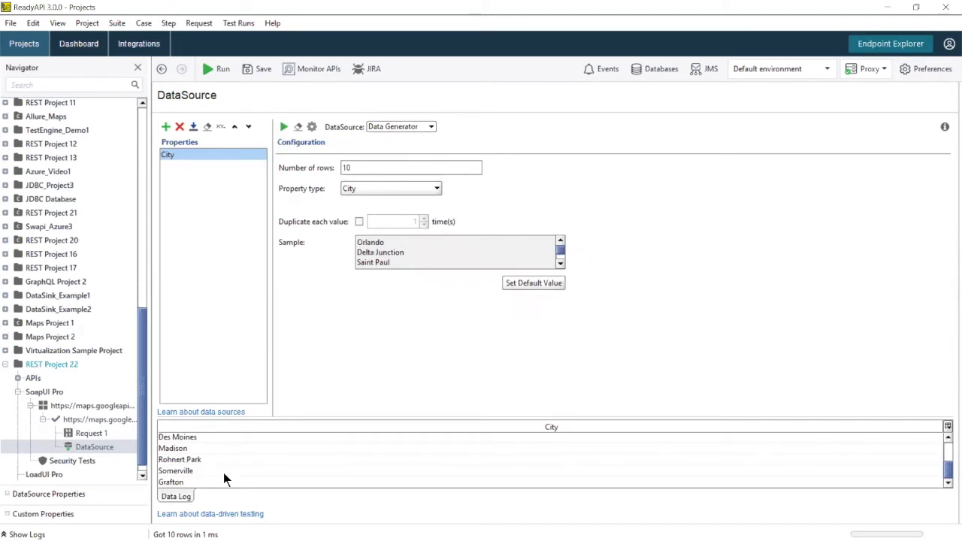
scroll(224, 473, "up", 3)
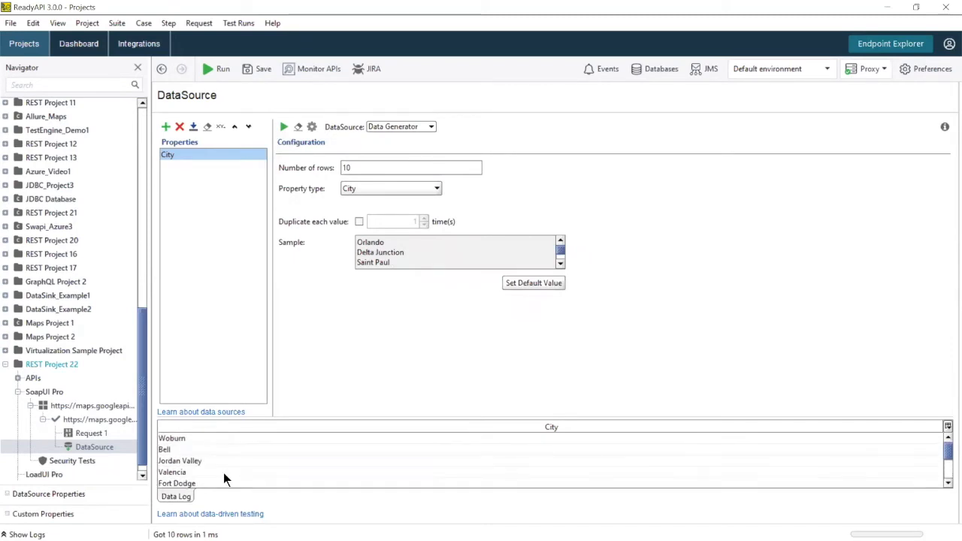
left_click(75, 419)
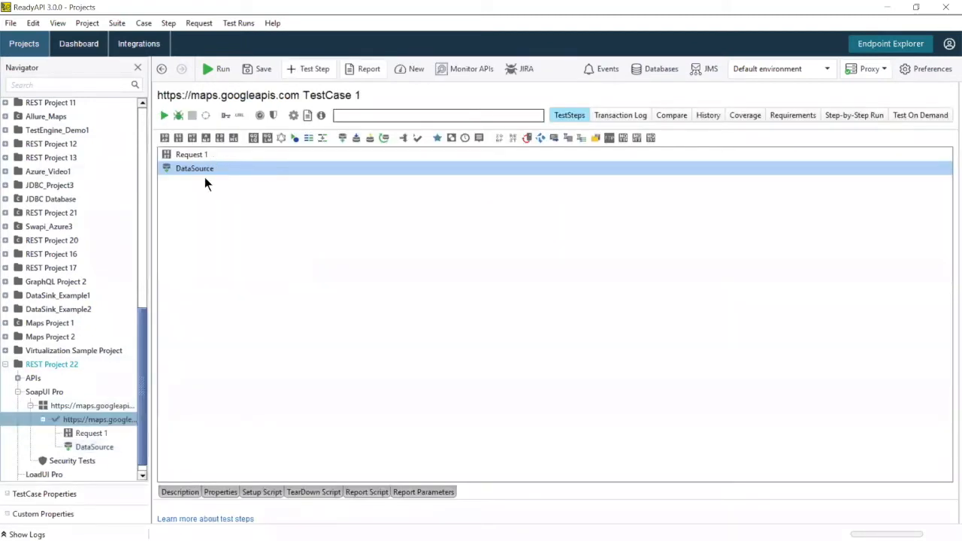
Step: Move DataSource above Request 1 and add a DataSource Loop step below Request 1
left_click_drag(201, 172, 193, 156)
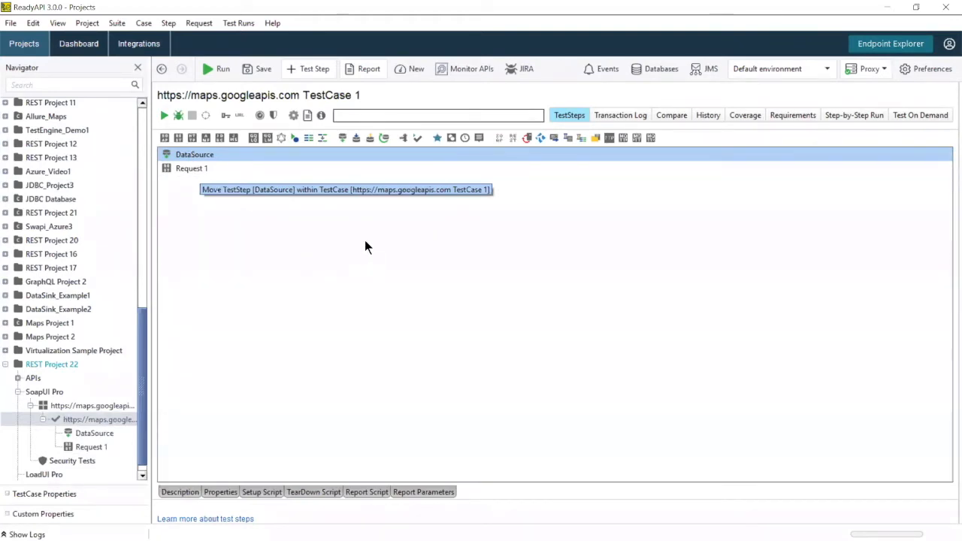
left_click(383, 138)
left_click(454, 294)
left_click_drag(199, 167, 213, 185)
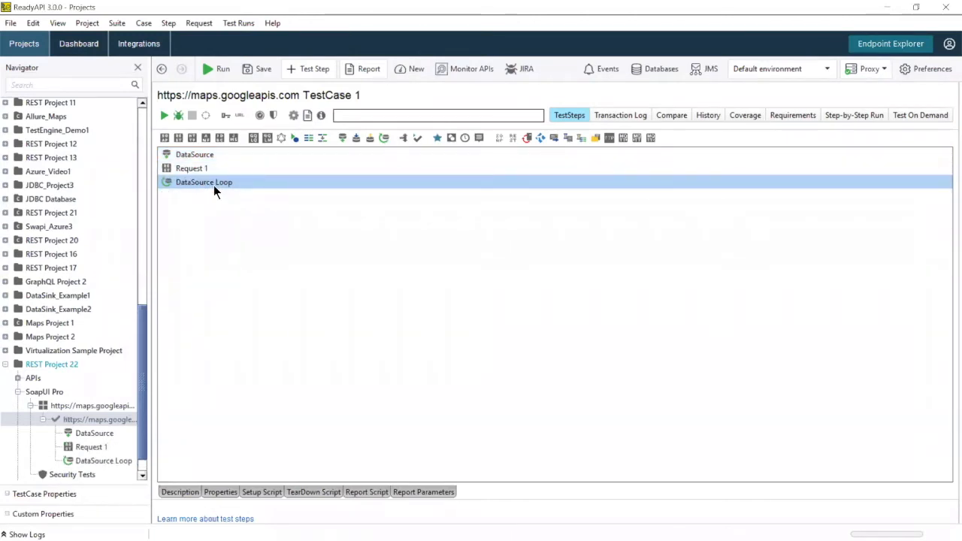
Step: Set the DataSource Loop to read from DataSource and target Request 1
double_click(213, 184)
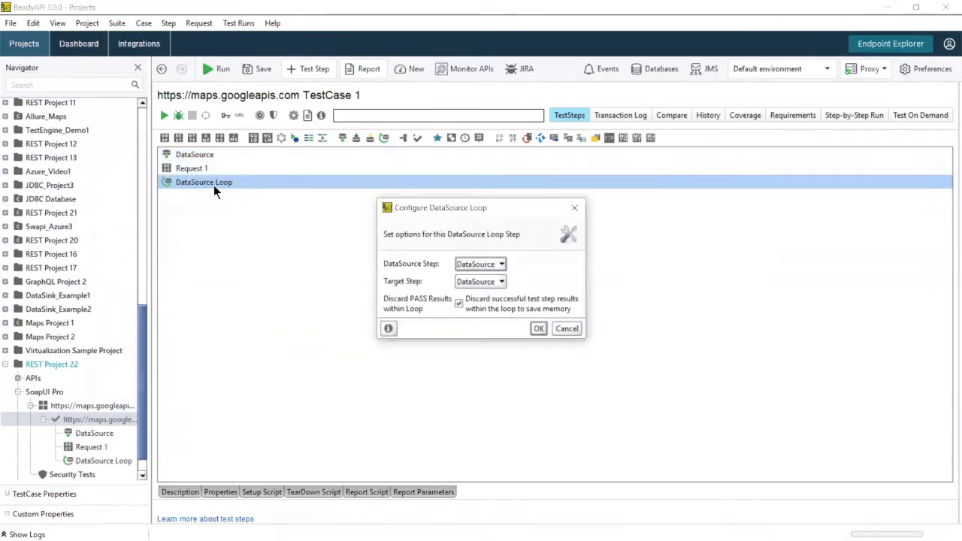
left_click(483, 266)
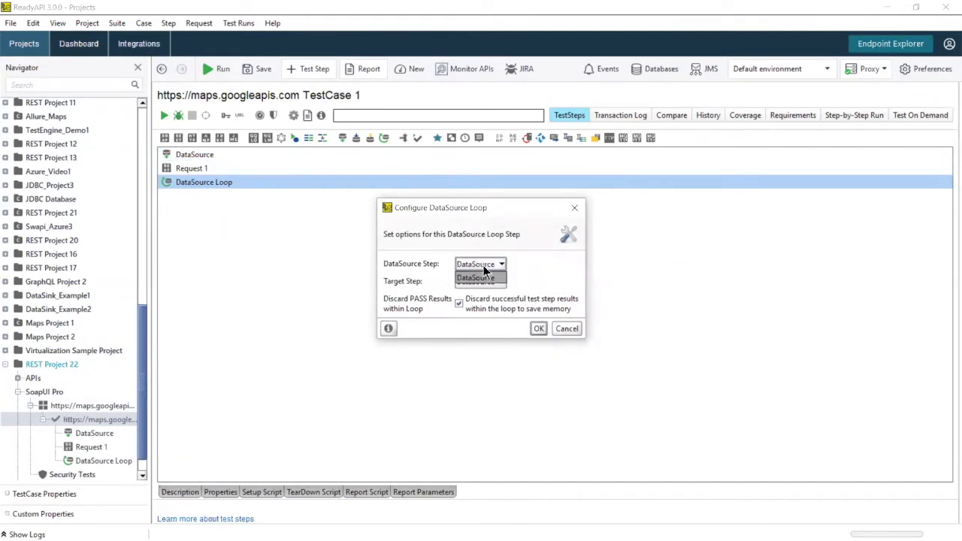
left_click(476, 282)
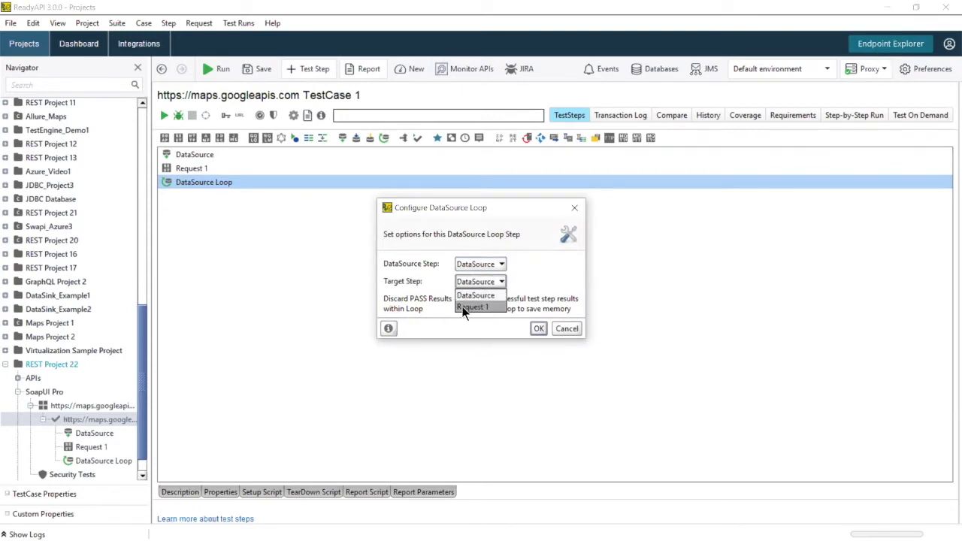
left_click(463, 309)
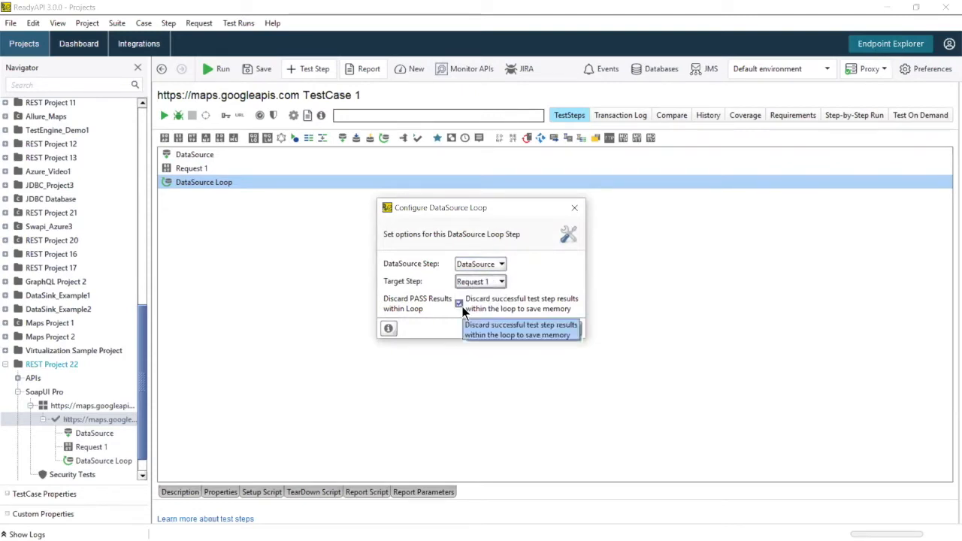
left_click(540, 329)
left_click_drag(197, 182, 196, 173)
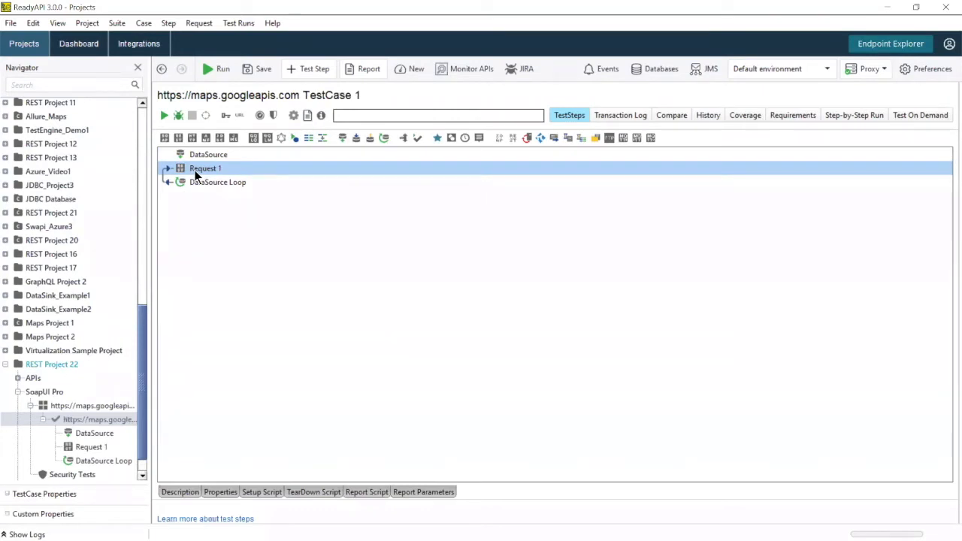
Step: Replace Request 1's address value Boston with ${DataSource#City} from the DataSource step
double_click(195, 172)
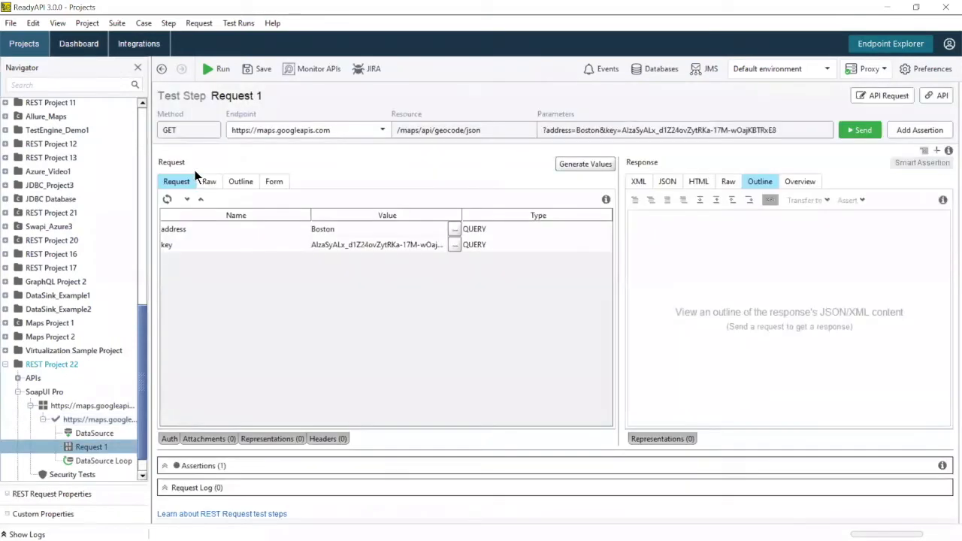
double_click(373, 230)
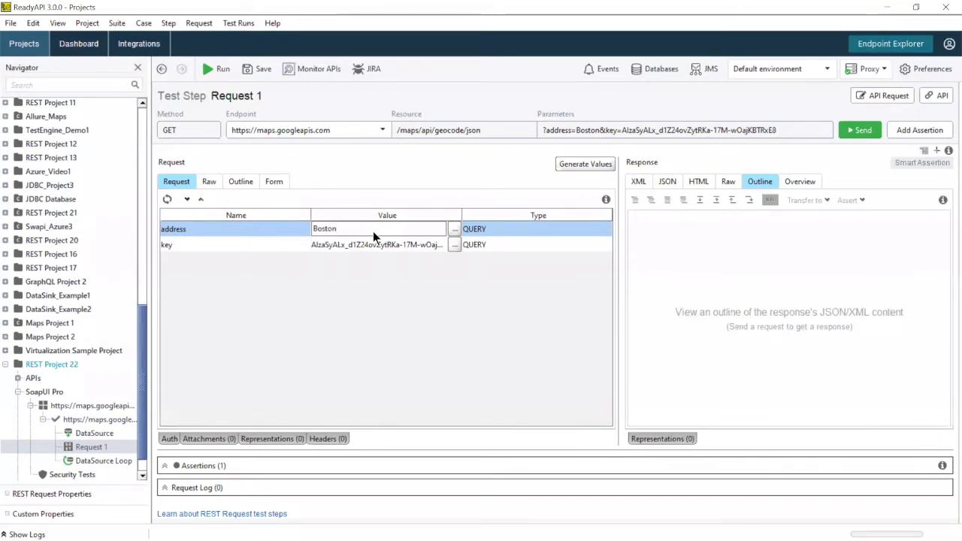
left_click(451, 233)
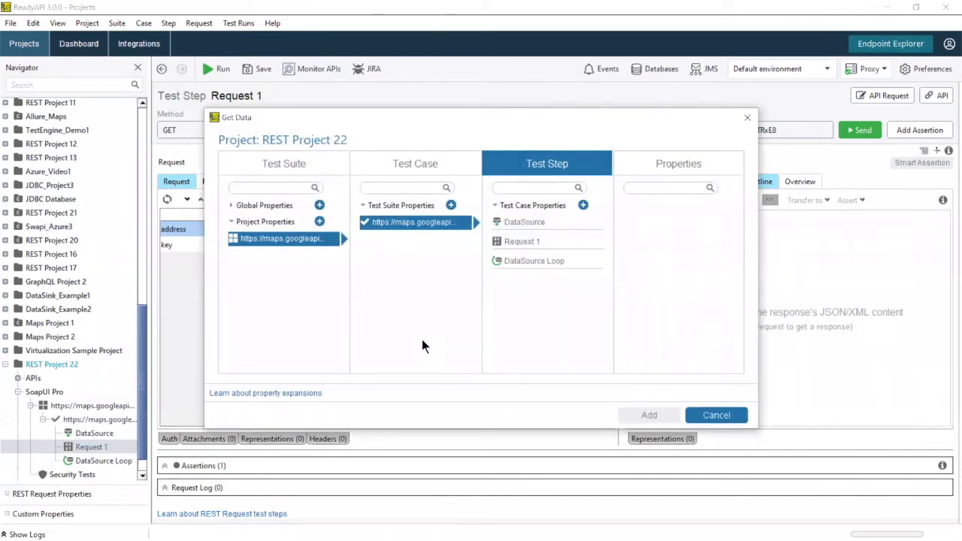
left_click(524, 222)
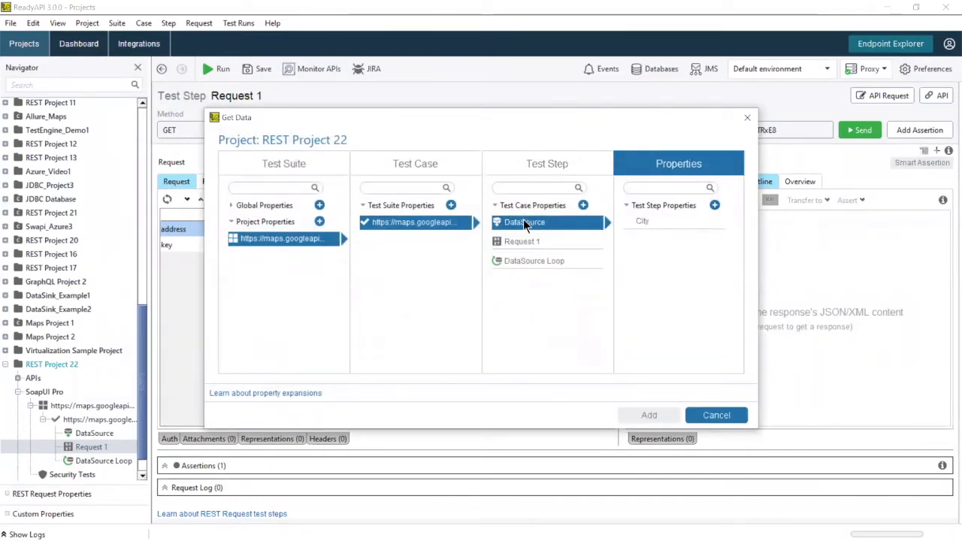
left_click(648, 220)
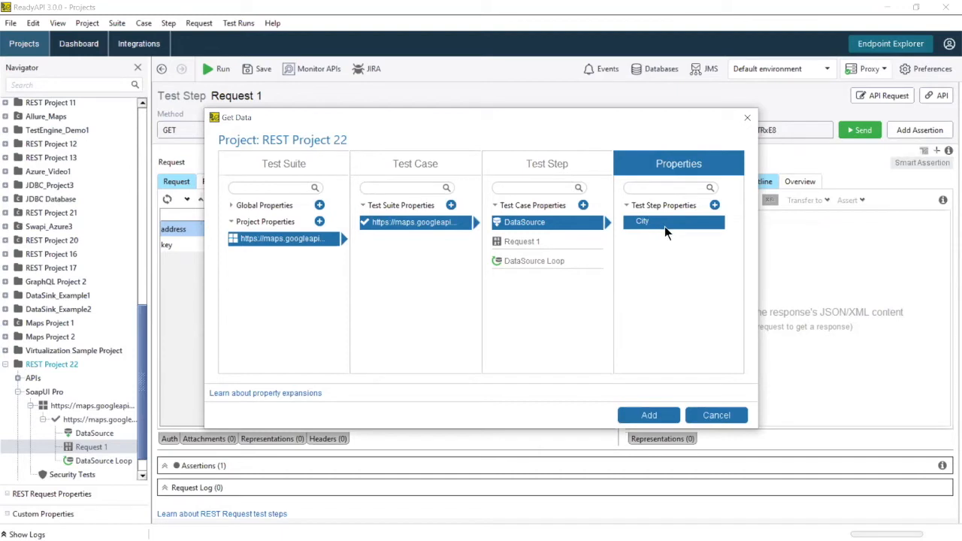
left_click(646, 414)
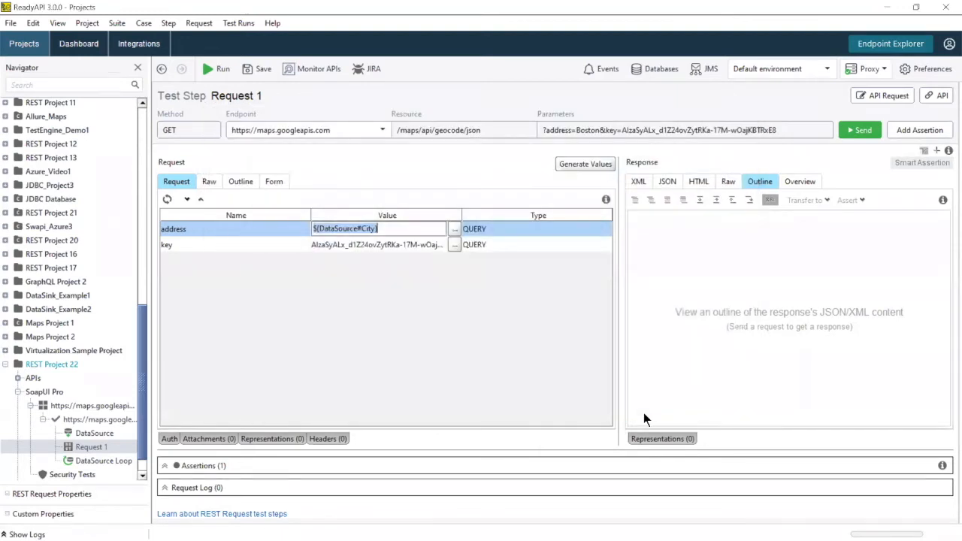
left_click(398, 224)
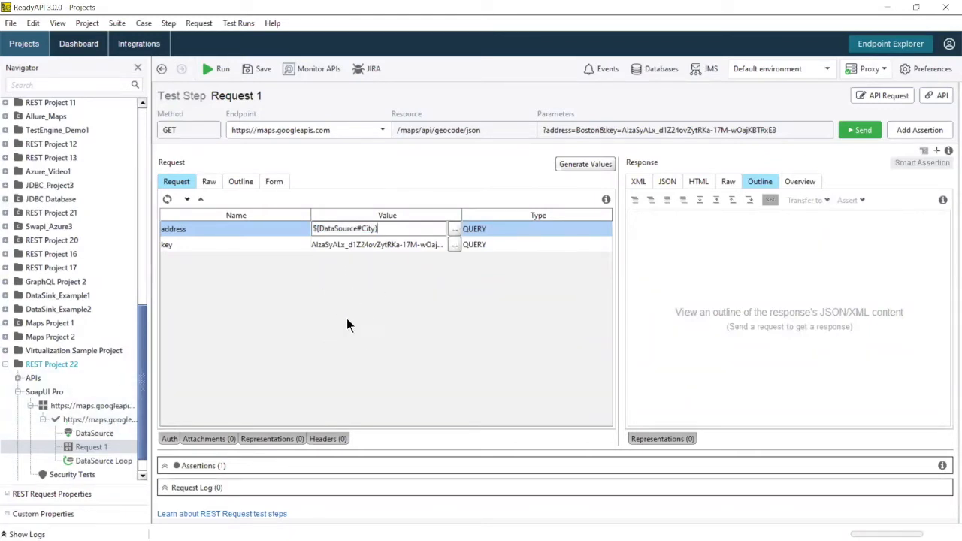
Step: Run the looping test case to a pass and check Request 1's Saint Louis response and PASS assertion
left_click(91, 420)
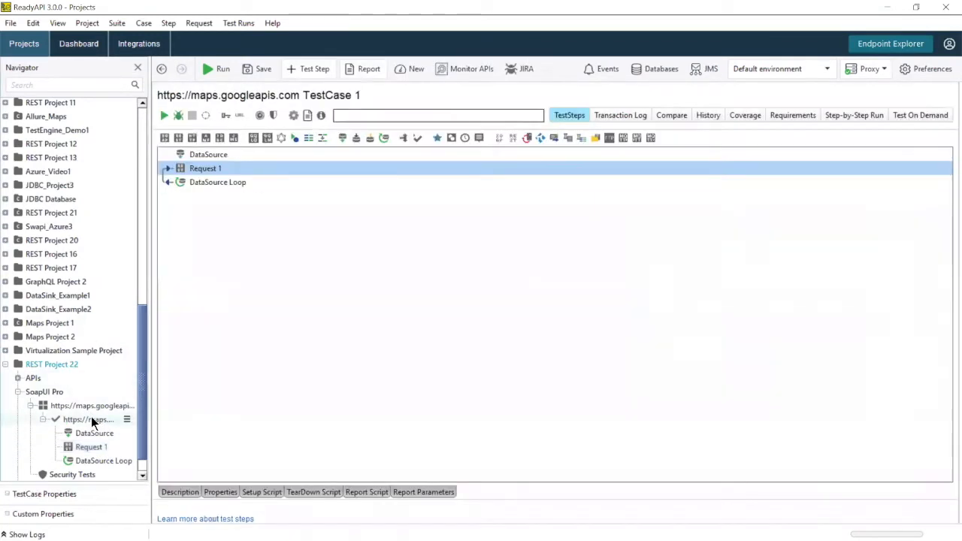
left_click(163, 116)
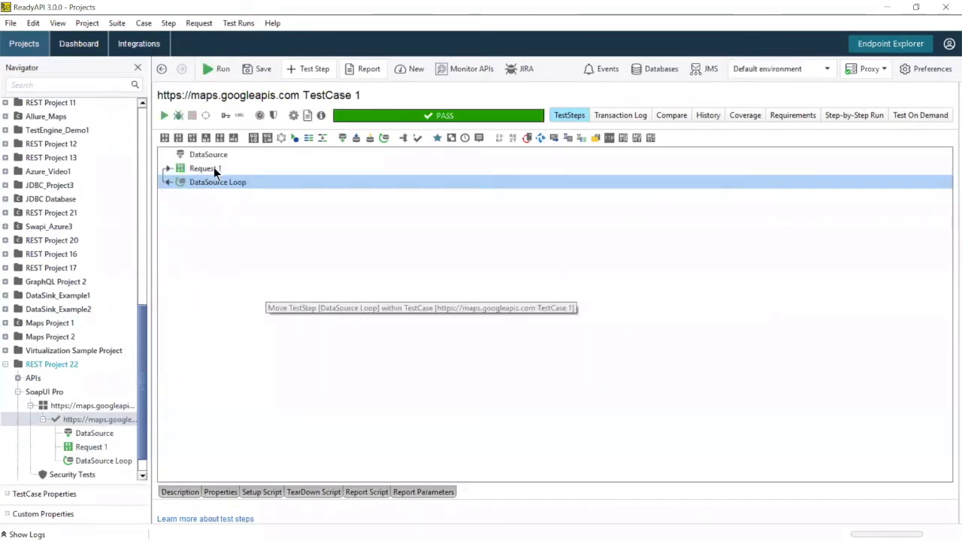
double_click(214, 167)
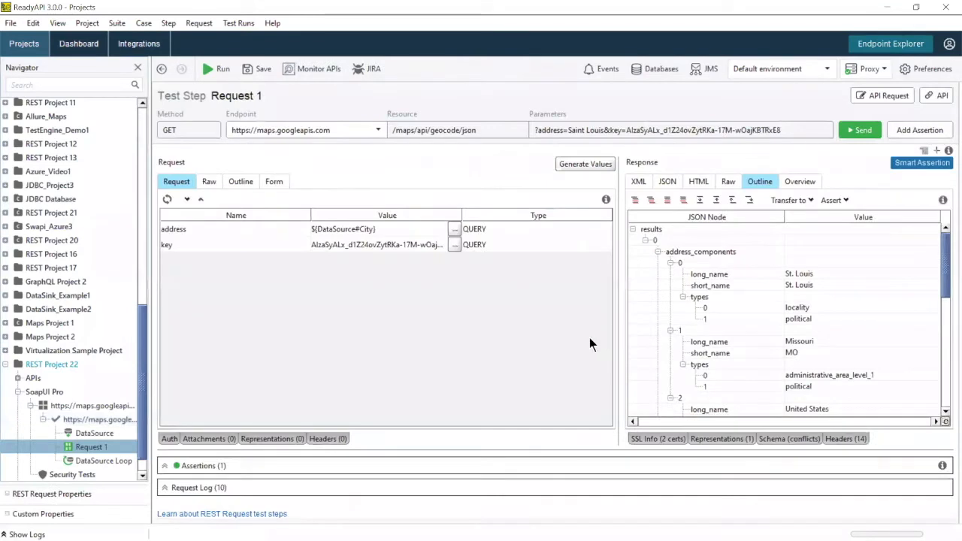
scroll(857, 318, "down", 1)
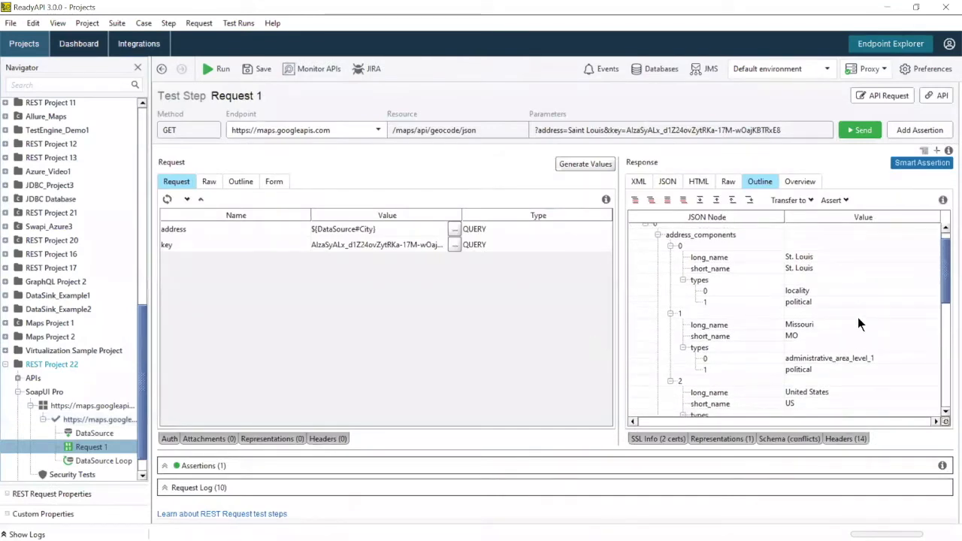
scroll(858, 323, "up", 1)
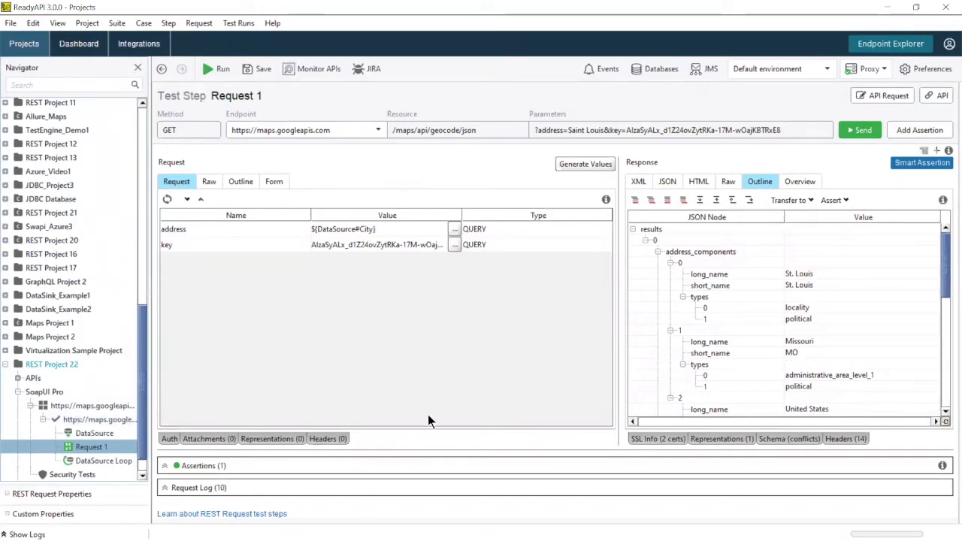
left_click(164, 466)
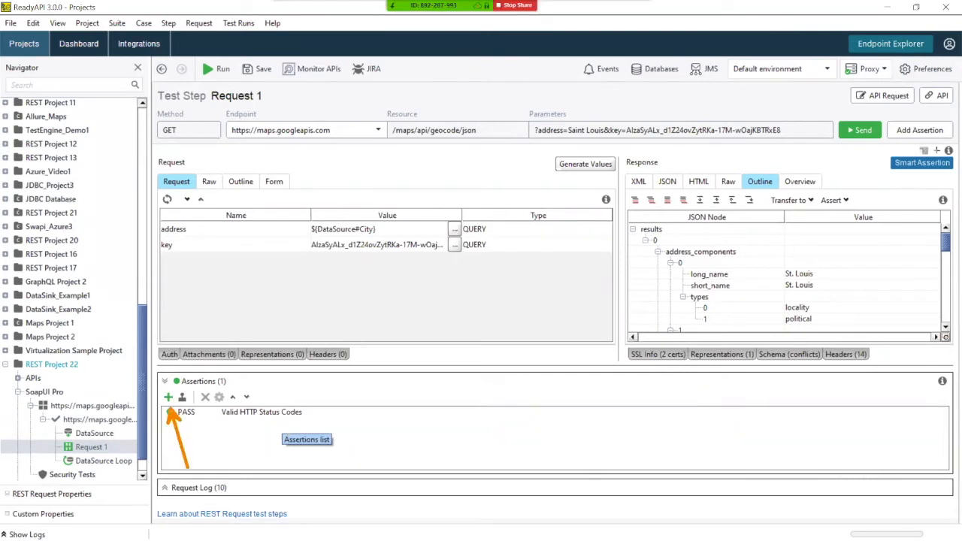
left_click(168, 397)
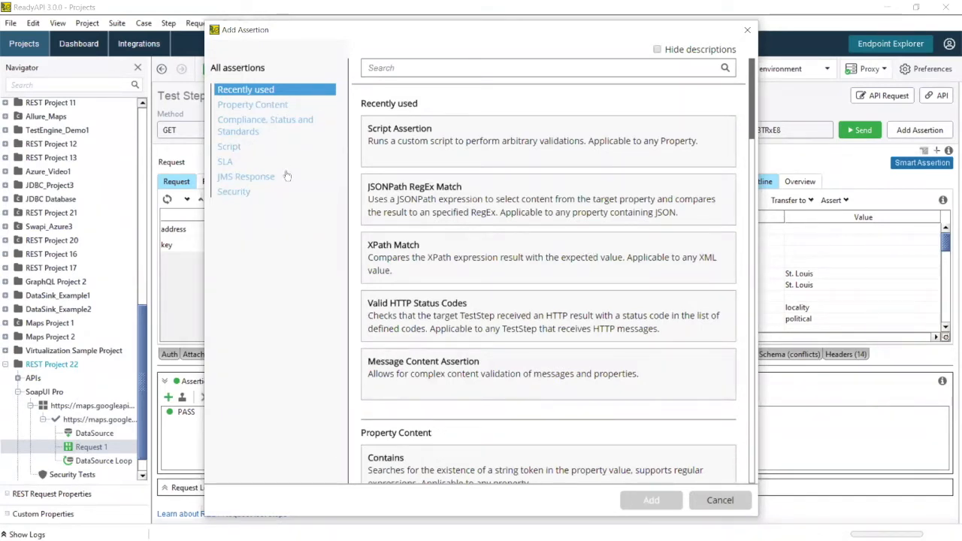
left_click(234, 191)
left_click(230, 148)
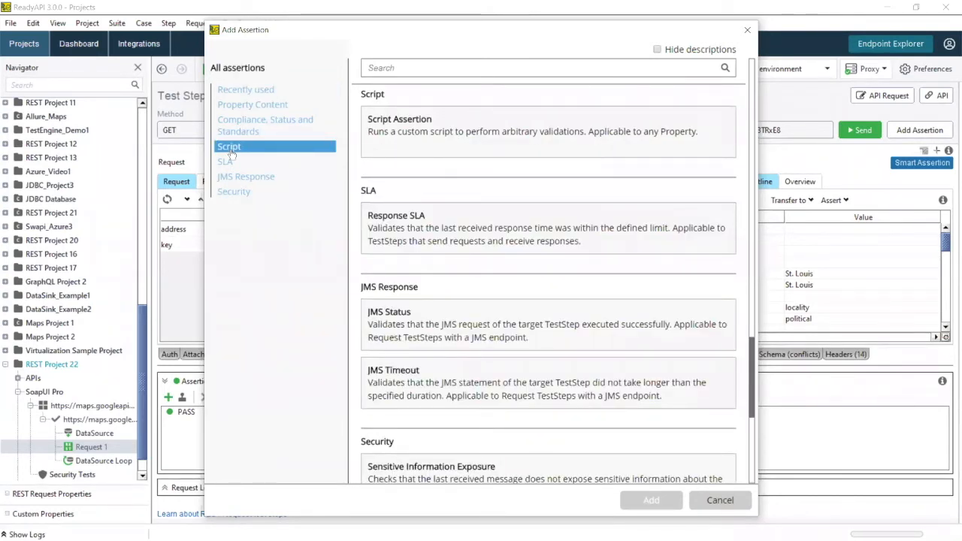
left_click(720, 500)
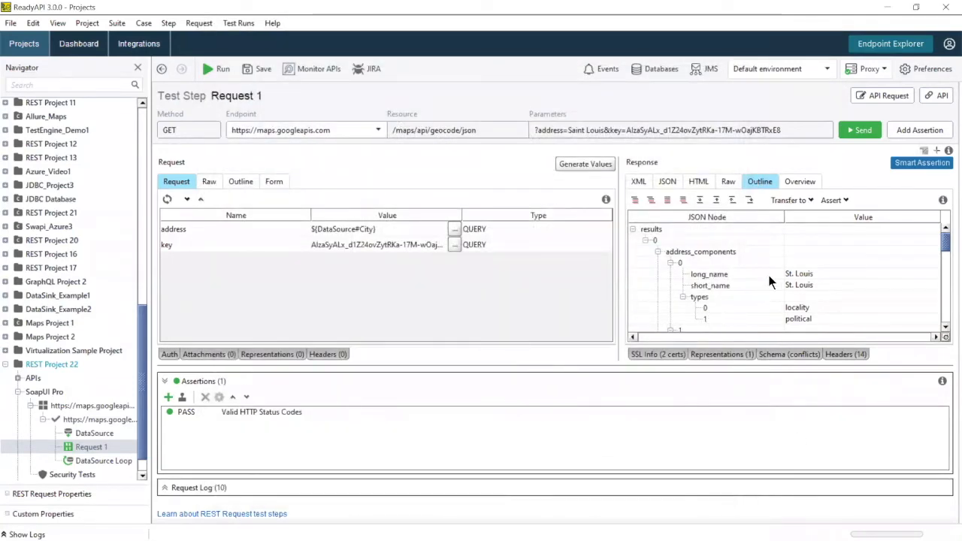
scroll(774, 275, "down", 3)
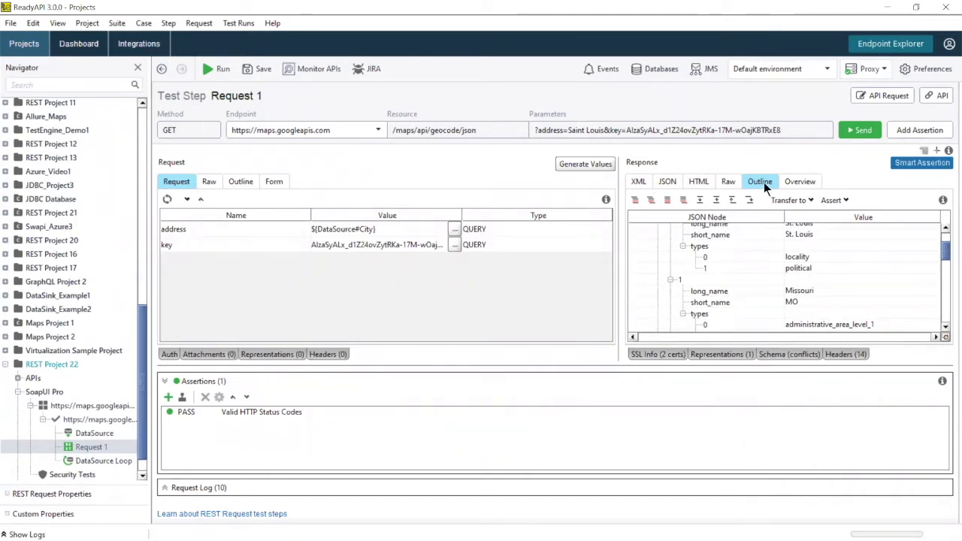
Step: Add a content assertion requiring Request 1's long_name to equal Missouri, then return to TestCase 1
left_click(798, 292)
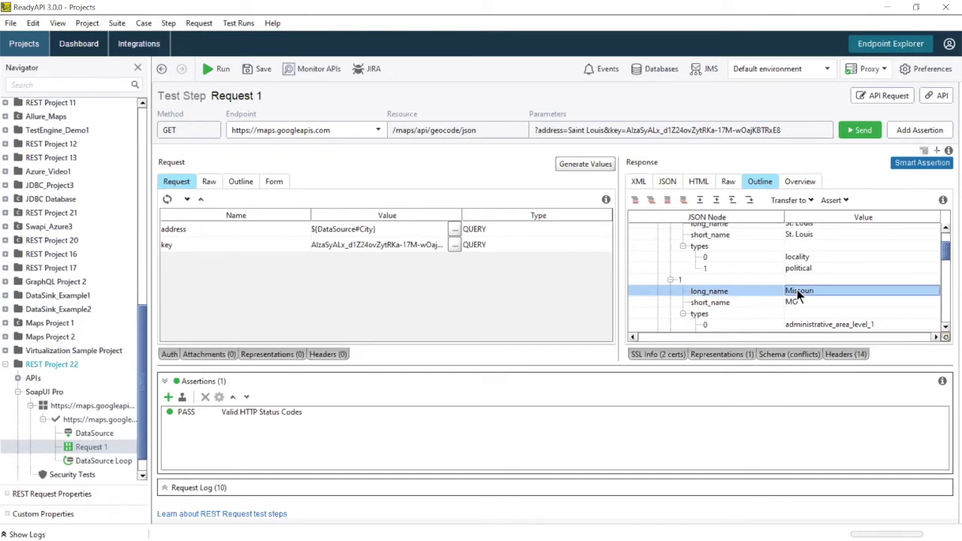
right_click(798, 293)
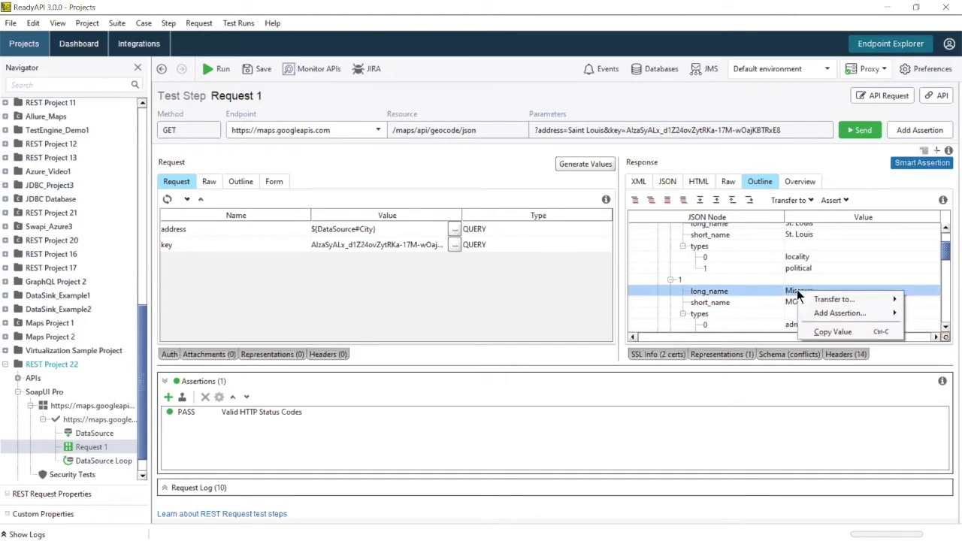
mouse_move(818, 313)
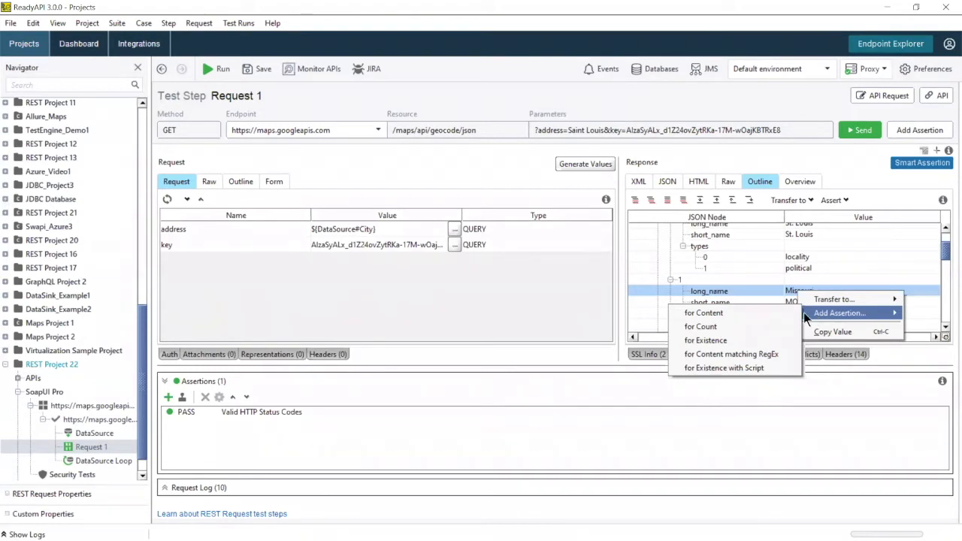
left_click(762, 315)
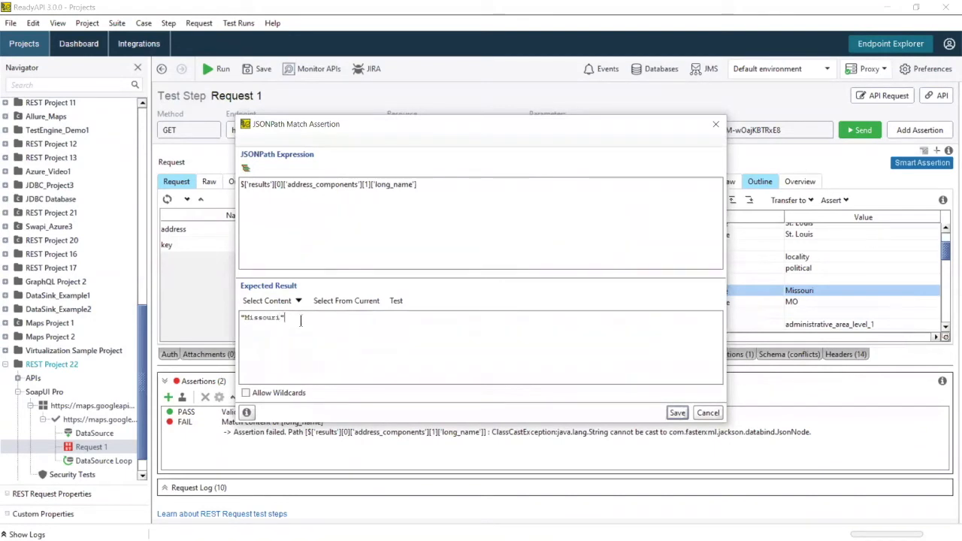
left_click(675, 414)
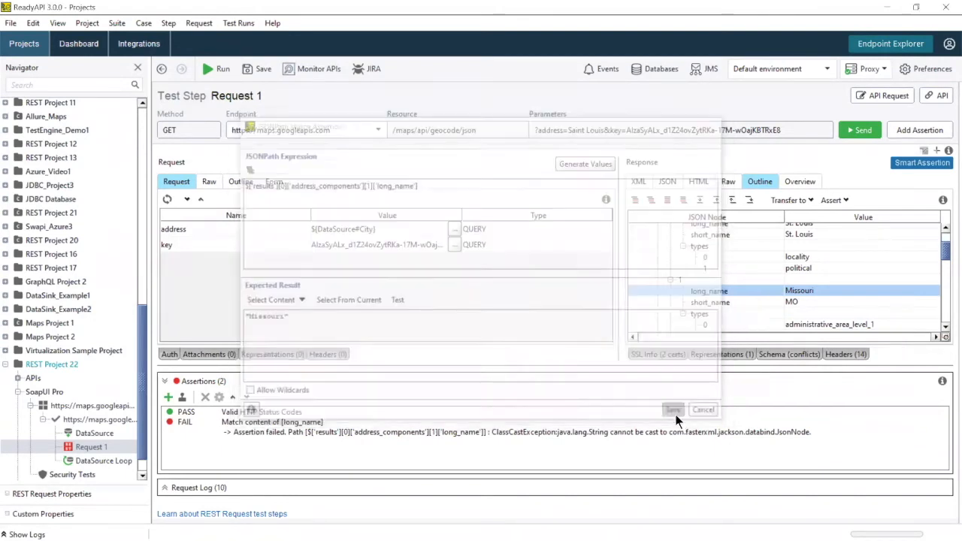
left_click(97, 419)
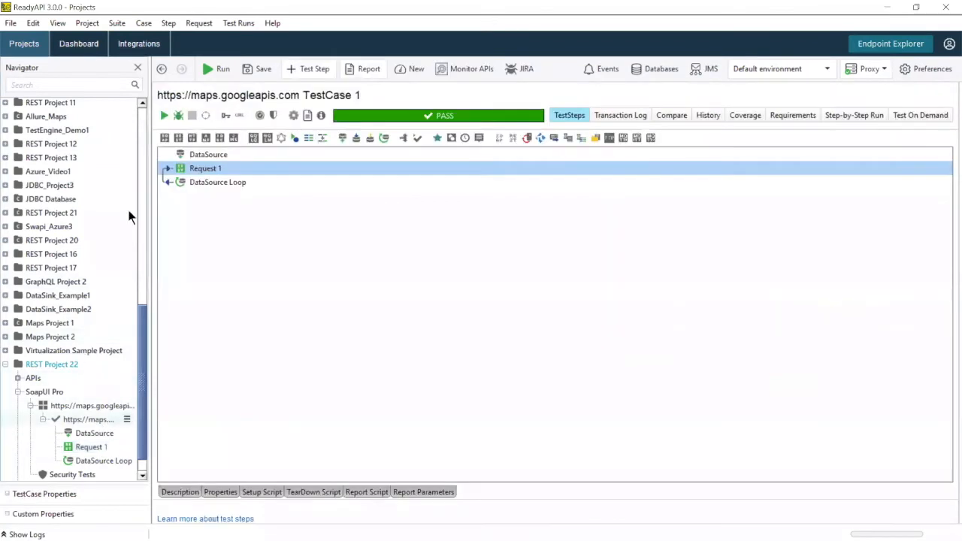
Step: Run TestCase 1 and show its transaction log
left_click(164, 117)
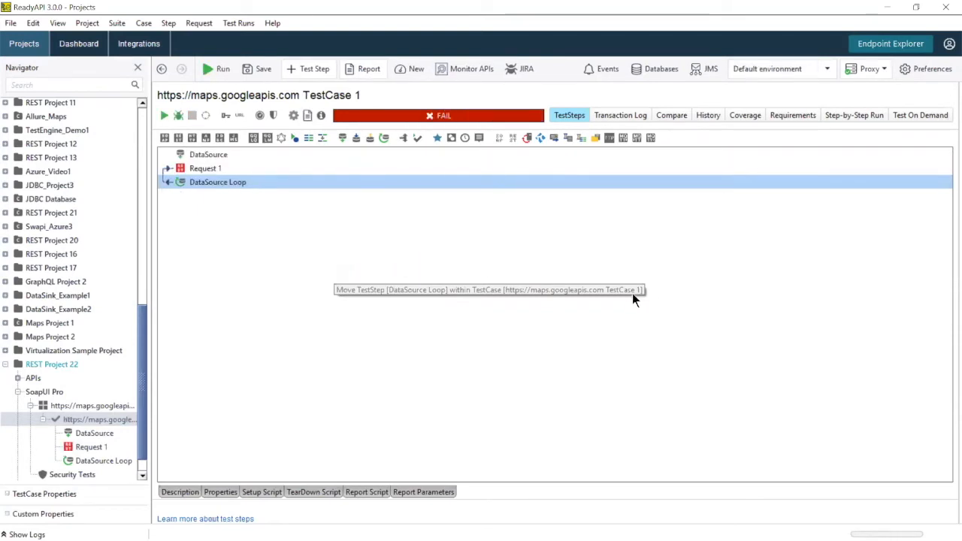
left_click(617, 114)
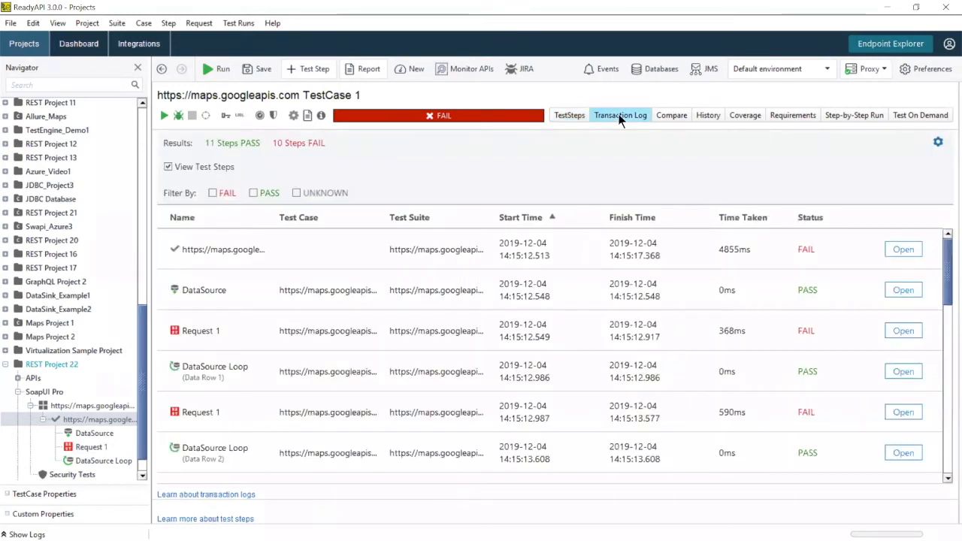
scroll(911, 332, "down", 1)
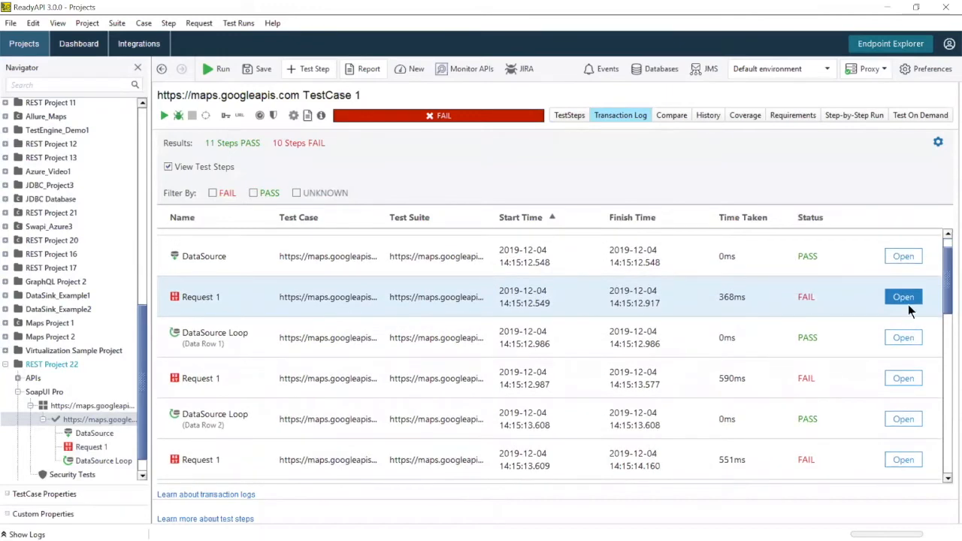
Step: Read the assertion failure messages of several Request 1 log entries, then return to the log table
left_click(909, 301)
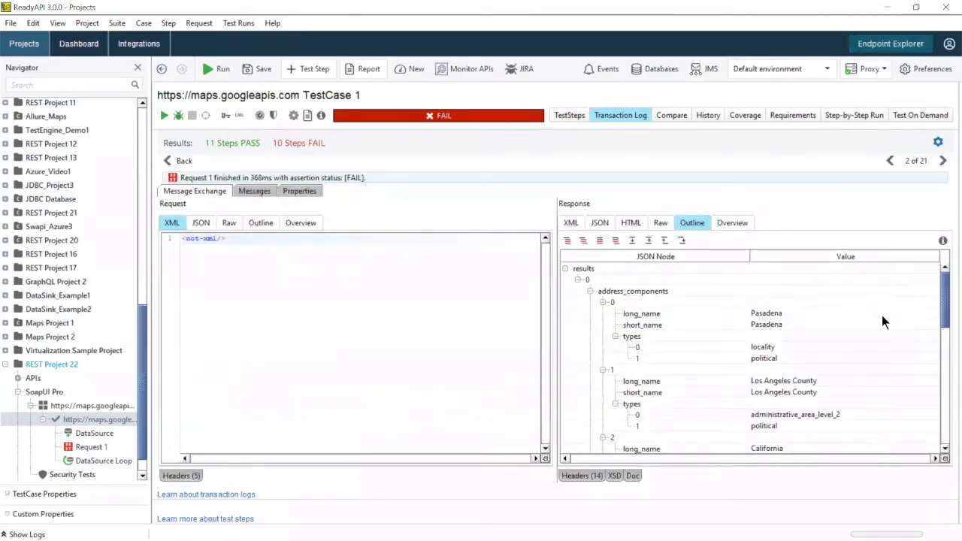
scroll(843, 331, "down", 1)
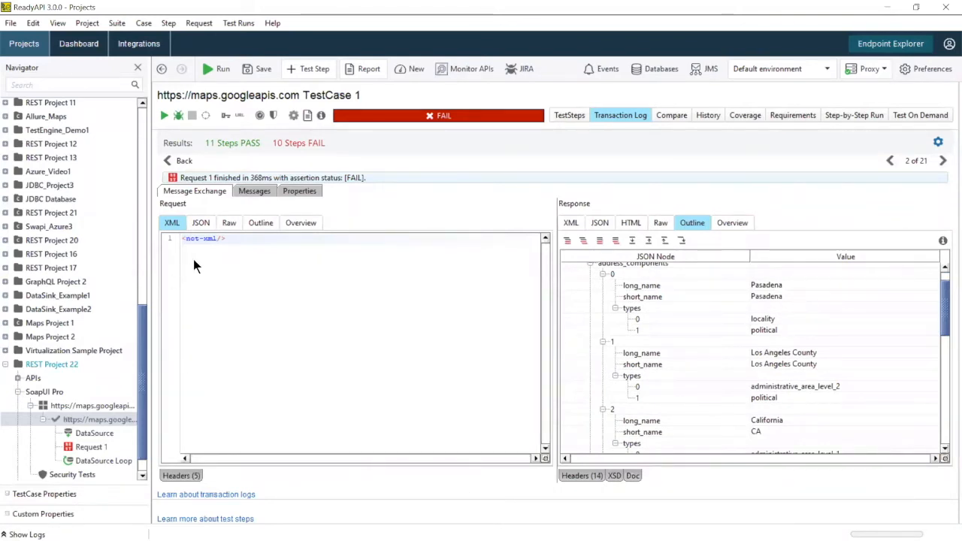
left_click(244, 193)
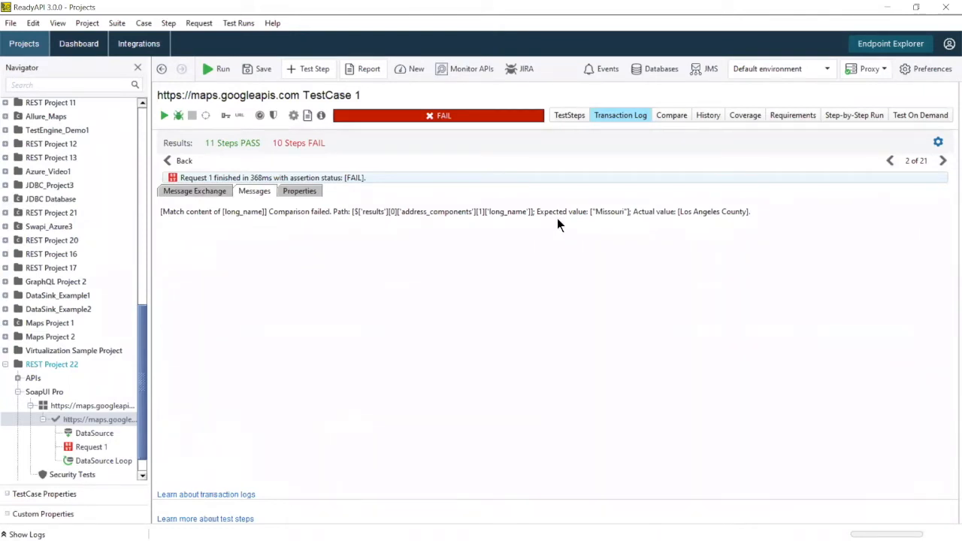
left_click(943, 161)
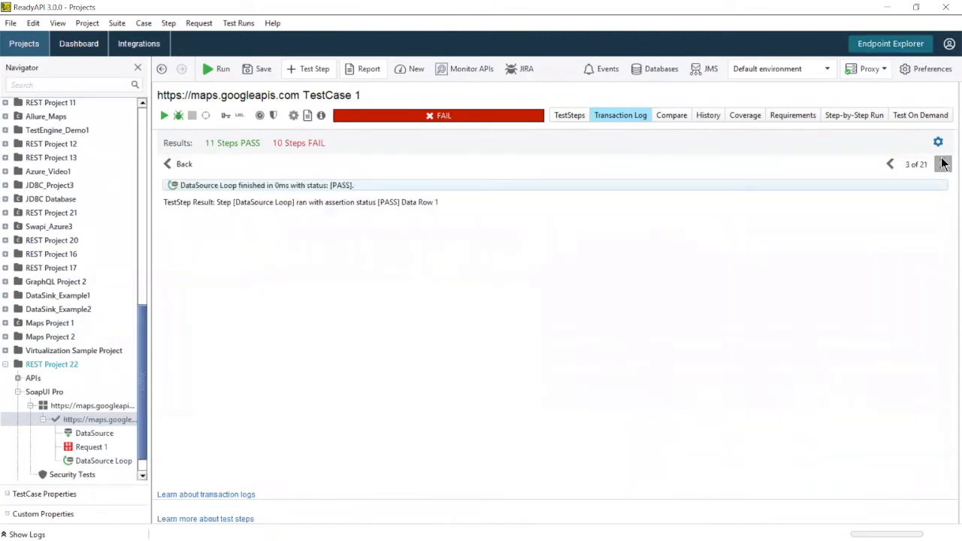
left_click(944, 163)
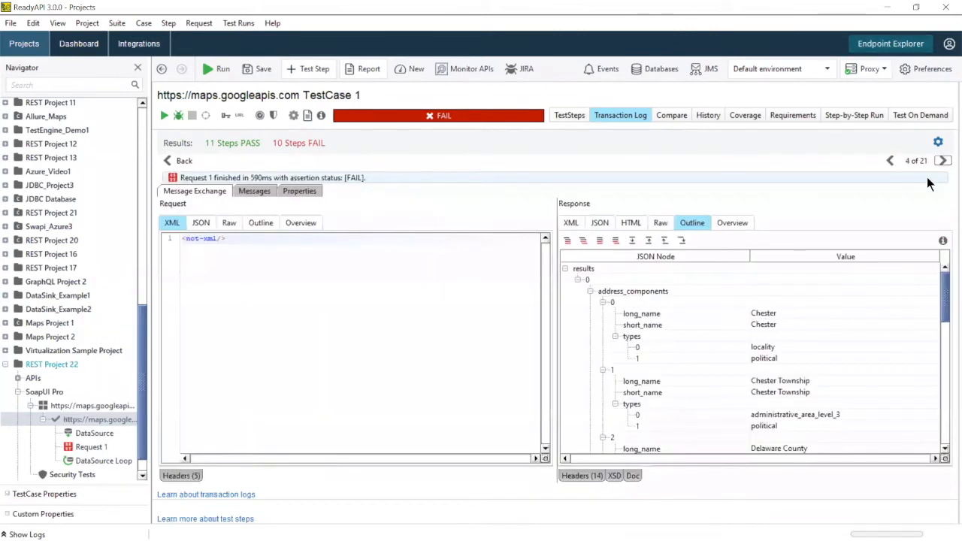
left_click(256, 189)
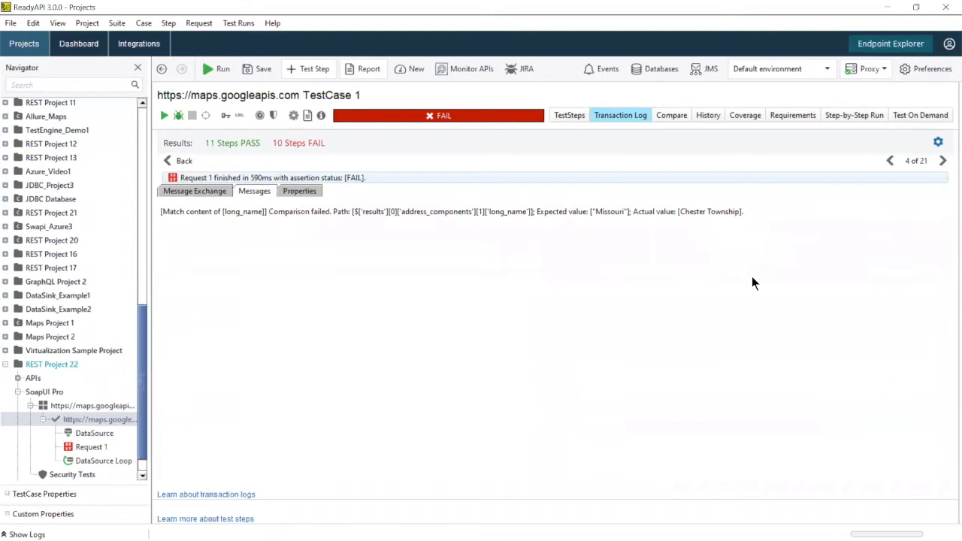
left_click(184, 161)
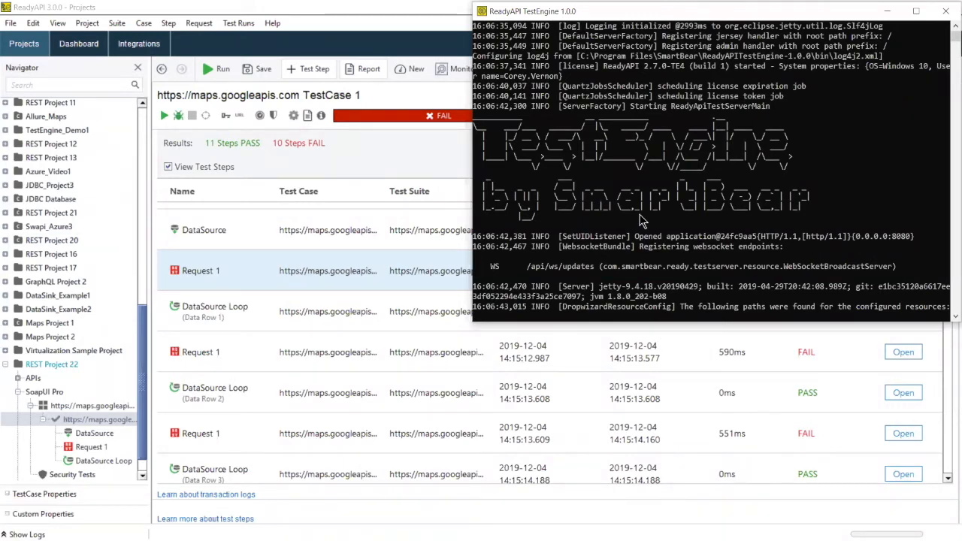
Step: Open Launch TestRunner from the Project menu for REST Project 22
left_click(256, 24)
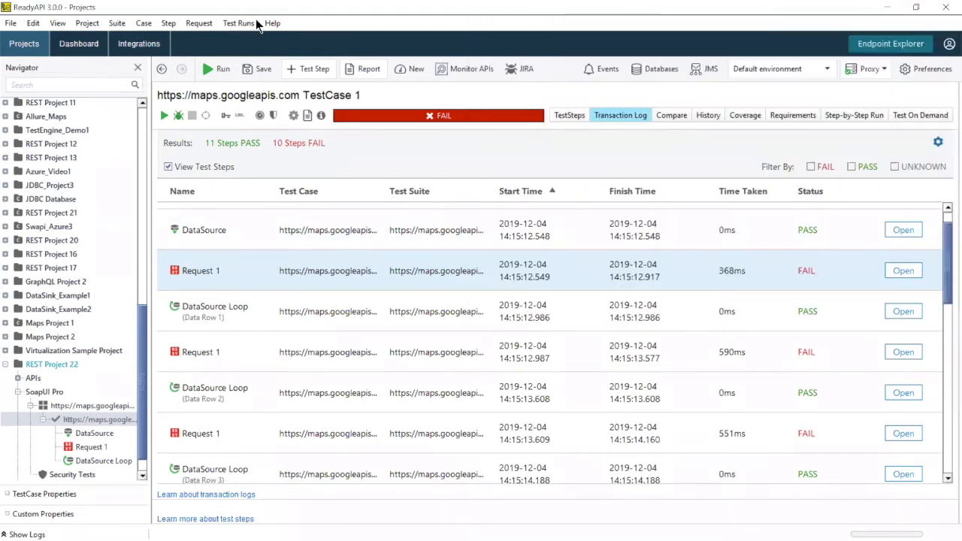
left_click(84, 24)
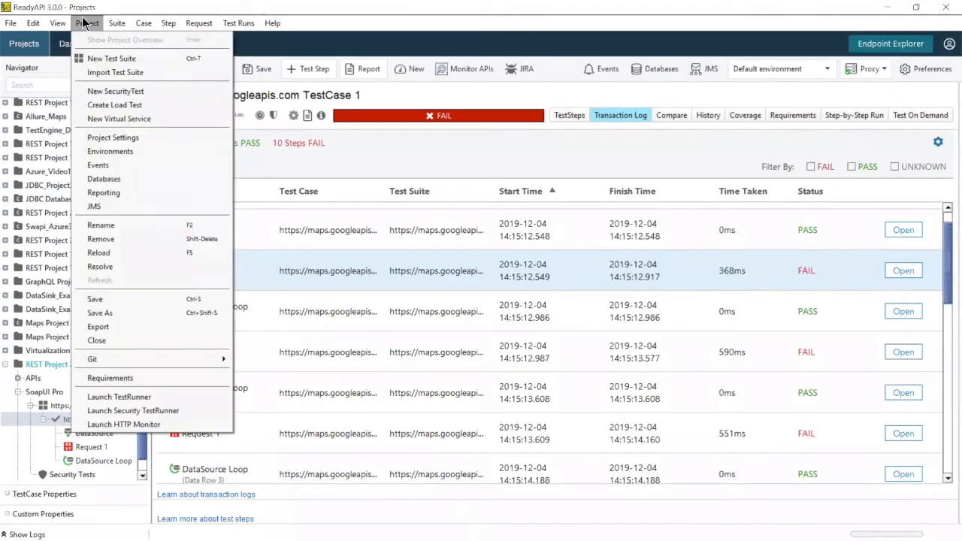
left_click(112, 400)
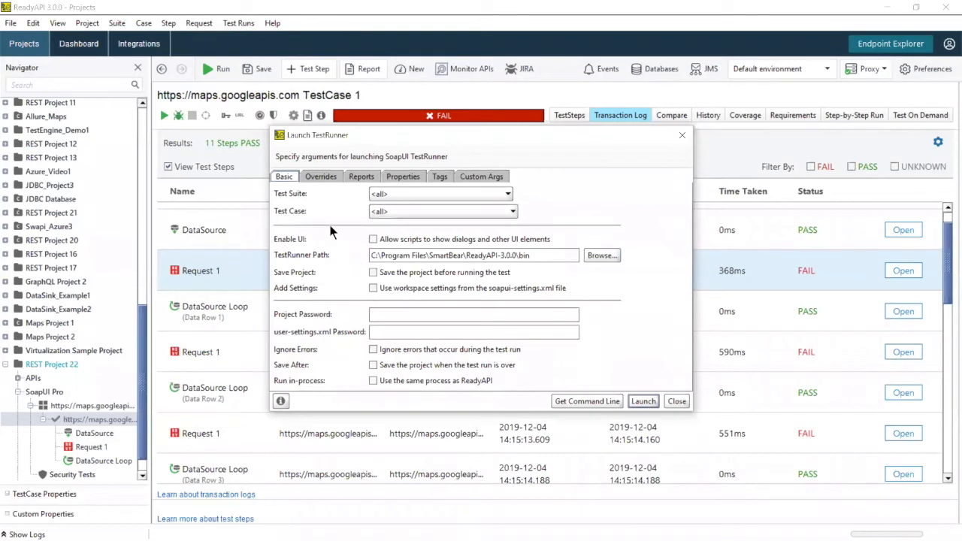
Step: Review the TestRunner Reports options and request the generated command line
left_click(363, 178)
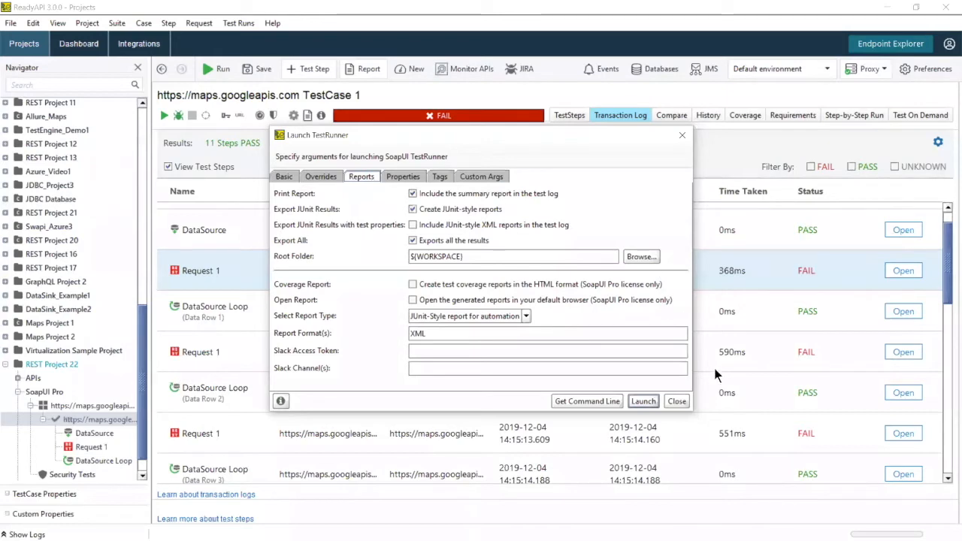
left_click(601, 401)
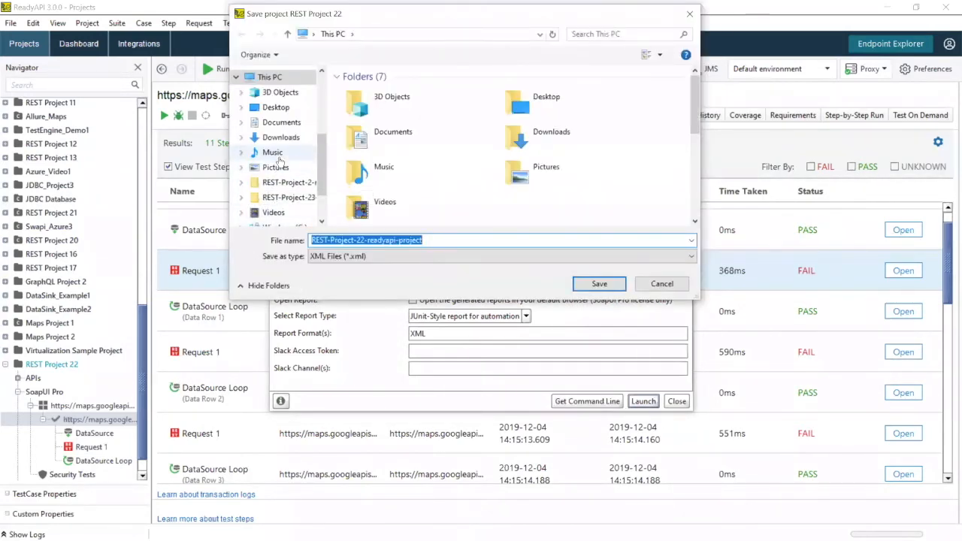
Step: Save REST-Project-22-readyapi-project.xml over the existing file in Desktop > ReadyAPI > Projects
left_click(275, 107)
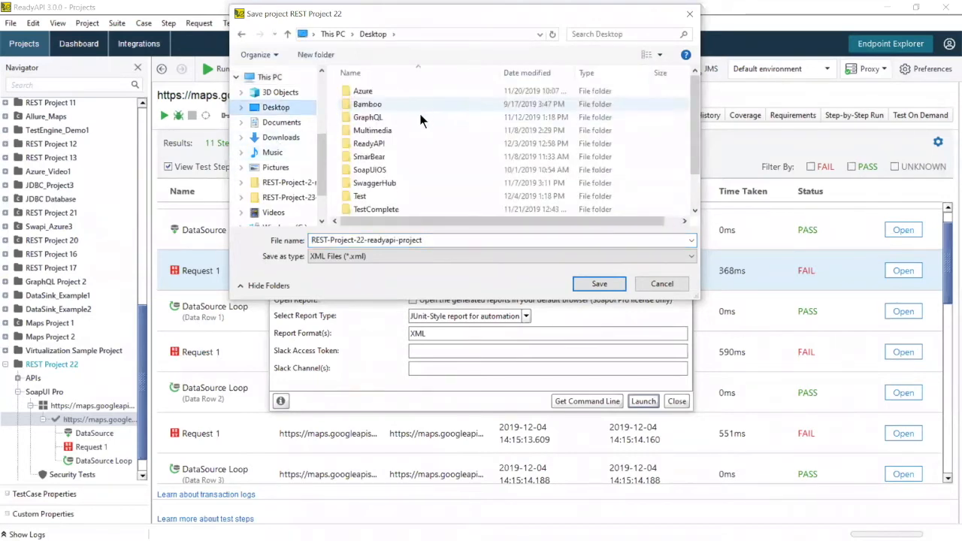
left_click(377, 144)
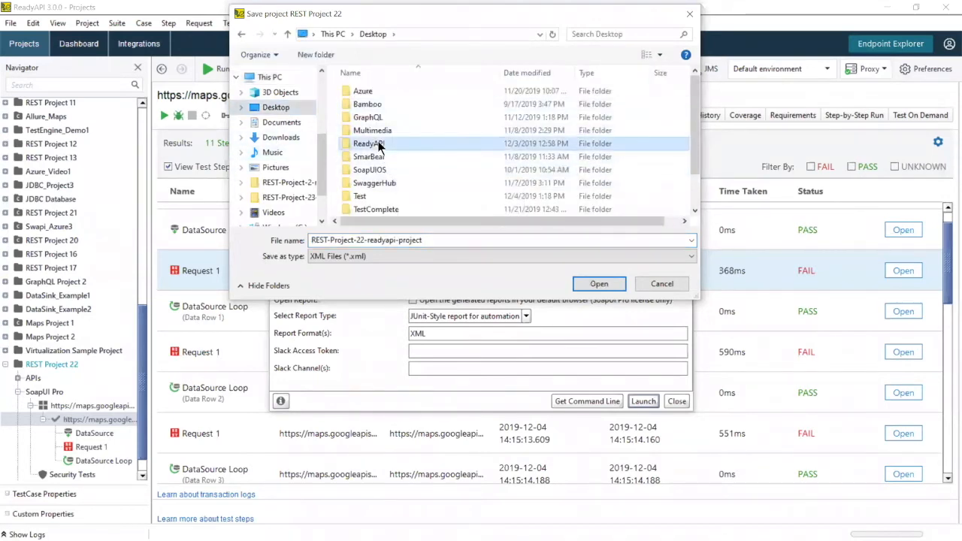
double_click(377, 143)
double_click(381, 173)
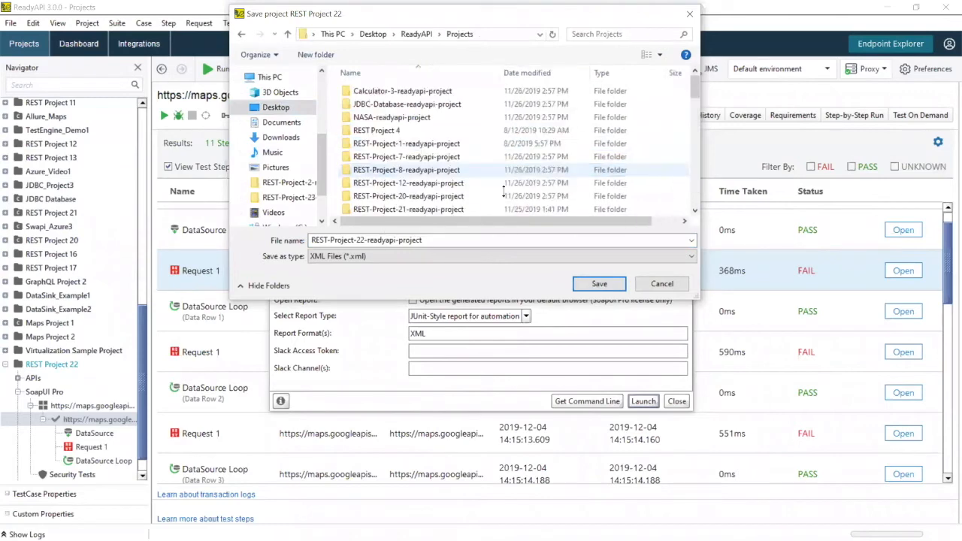
left_click(594, 283)
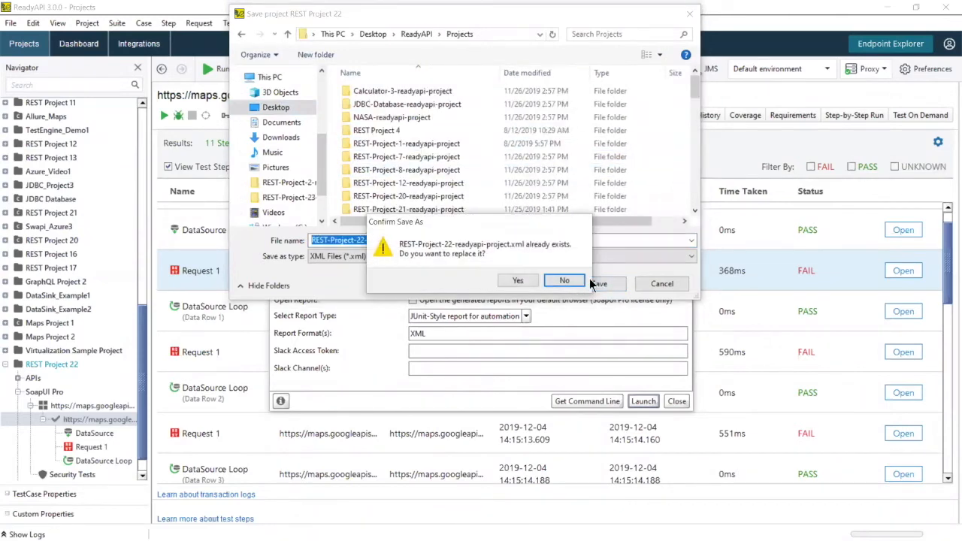
left_click(516, 281)
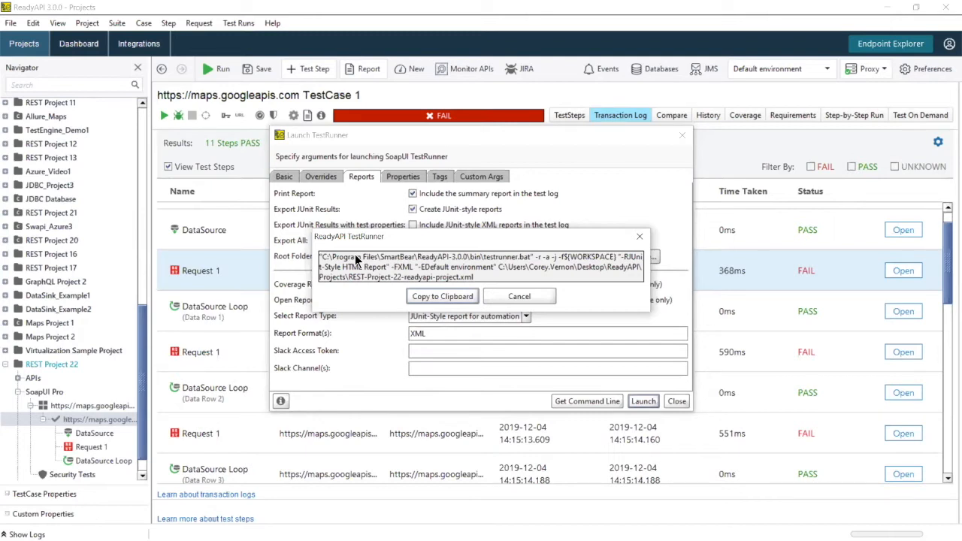
Step: Close the command-line and Launch TestRunner dialogs and browse the Integrations page
left_click(515, 296)
left_click(677, 401)
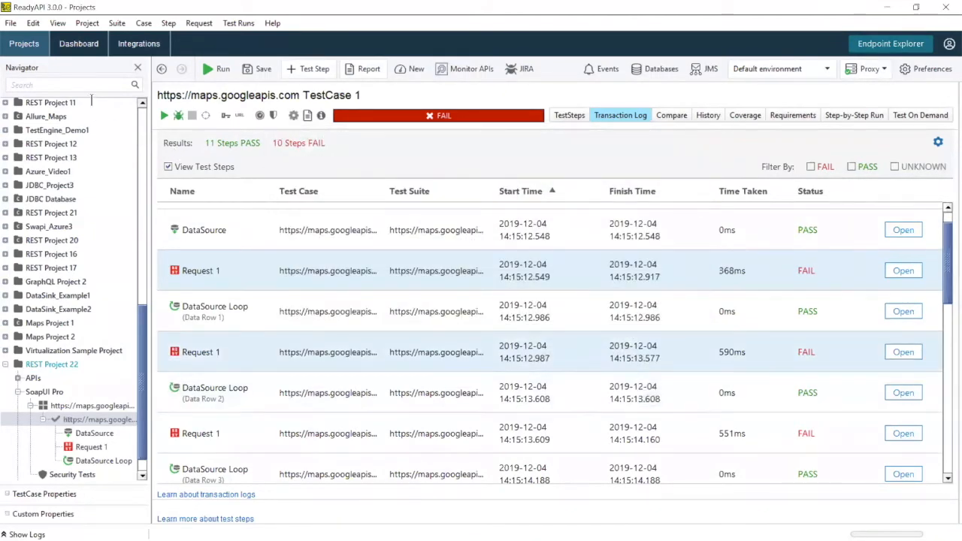
left_click(150, 47)
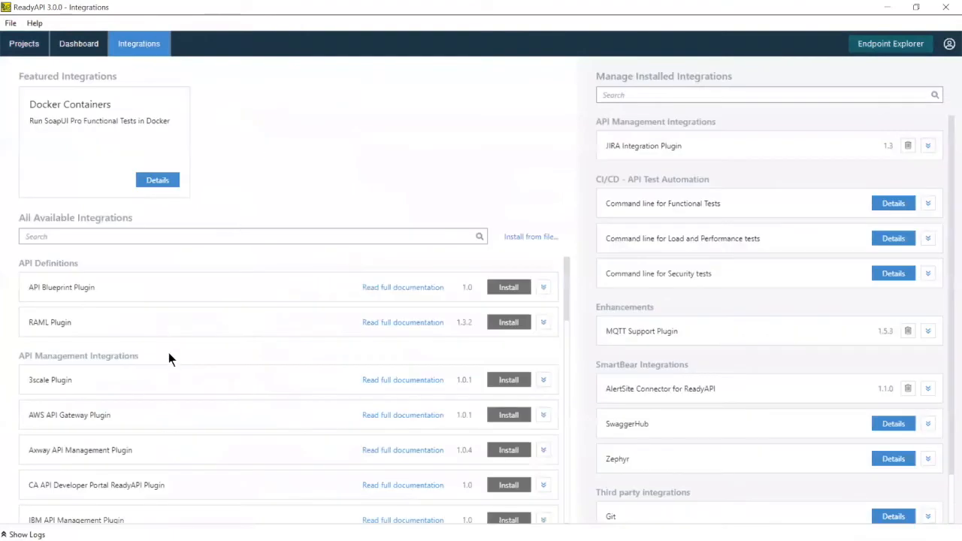
scroll(211, 361, "down", 10)
scroll(226, 363, "up", 4)
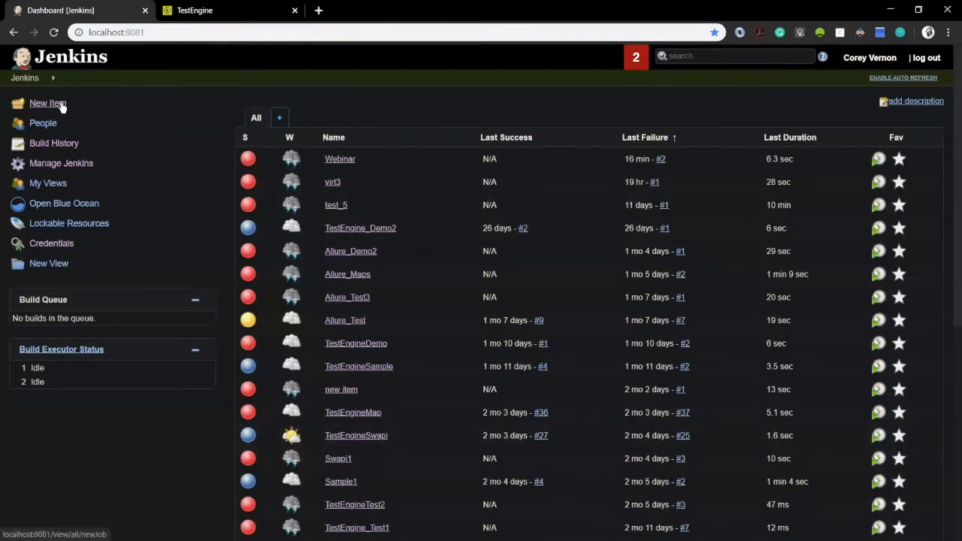
Step: Create a Jenkins freestyle project named 'Webinar1204'
left_click(63, 107)
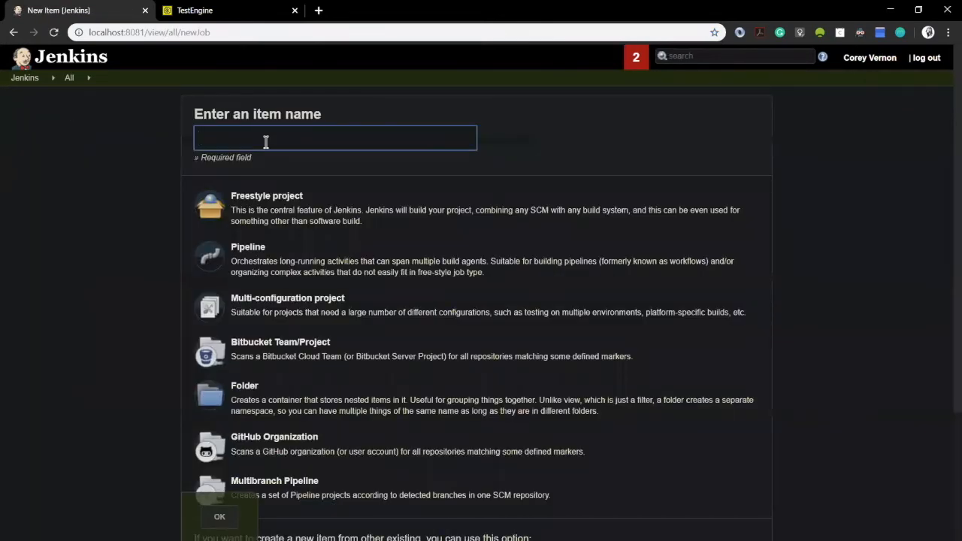
type("Webina")
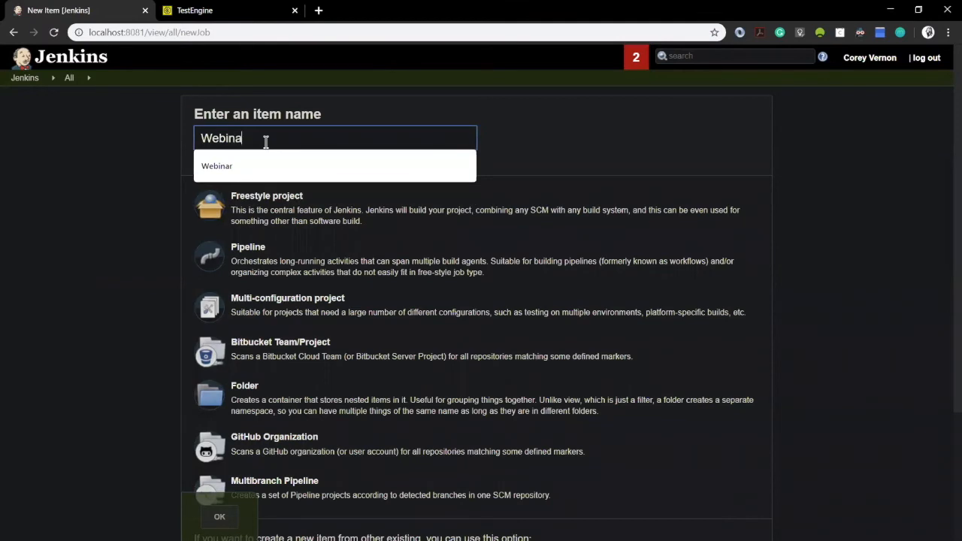
type("r1204")
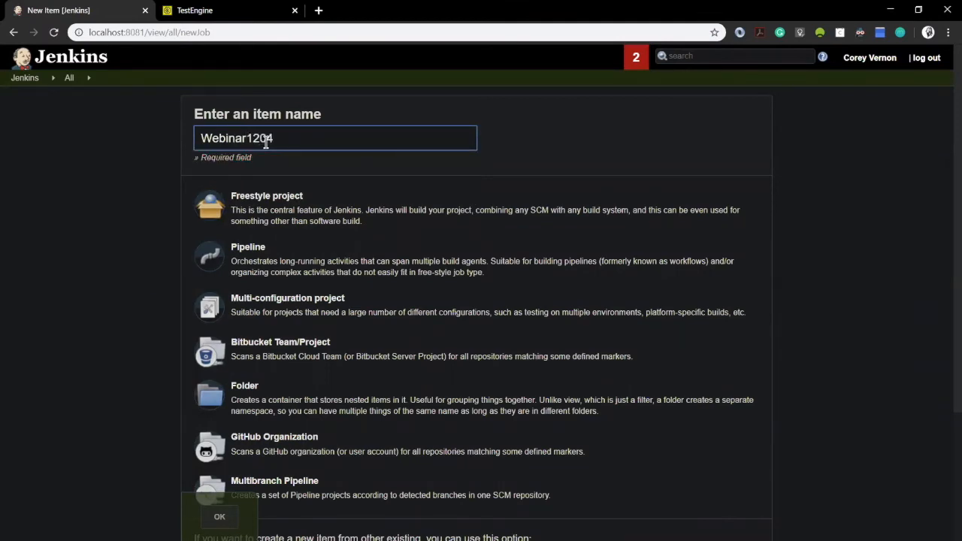
left_click(312, 208)
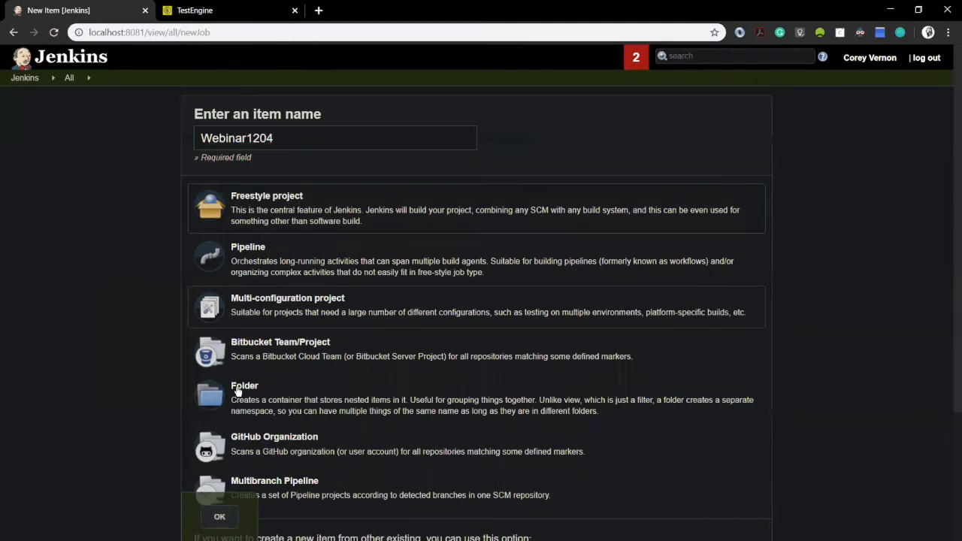
left_click(224, 517)
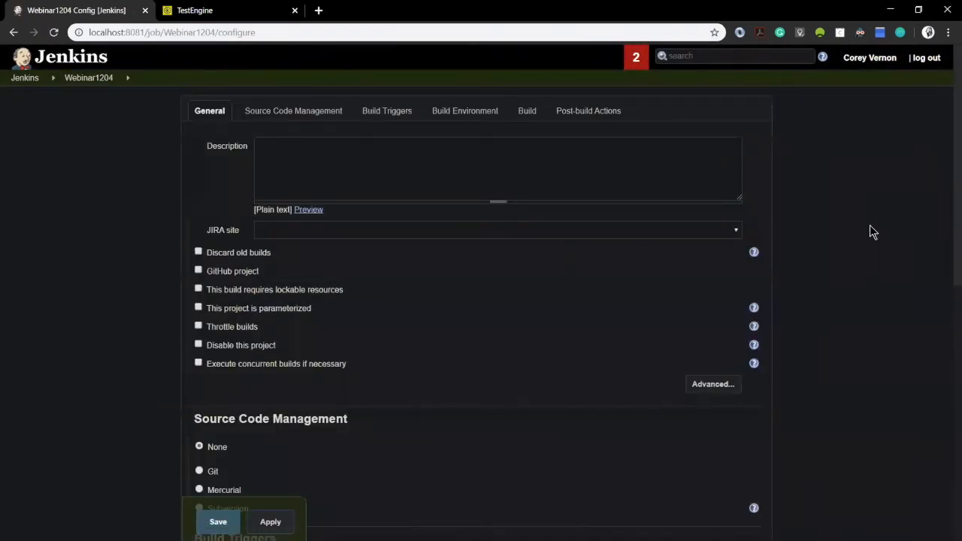
Step: Add a 'Run ReadyAPI Projects in TestEngine' step to Webinar1204's Build section
left_click_drag(947, 232, 949, 489)
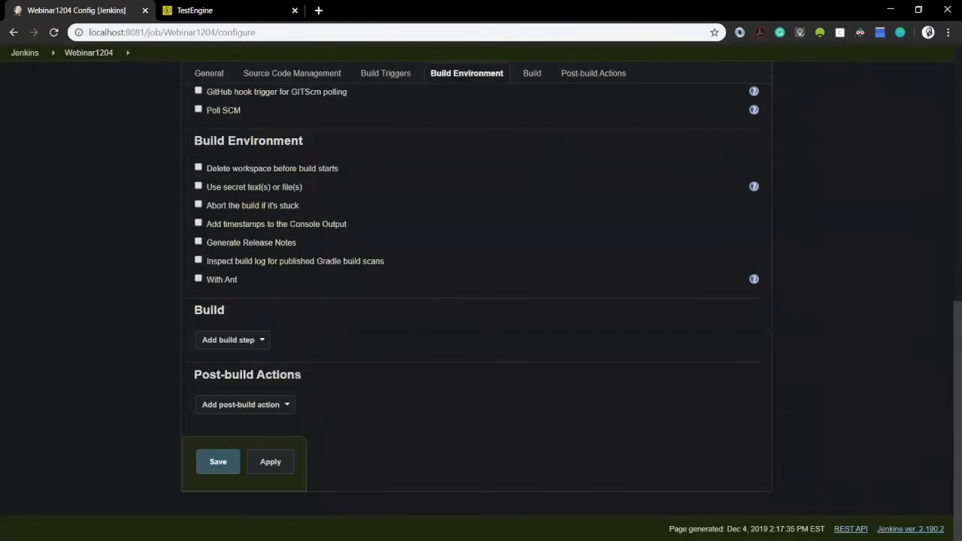
scroll(345, 210, "up", 2)
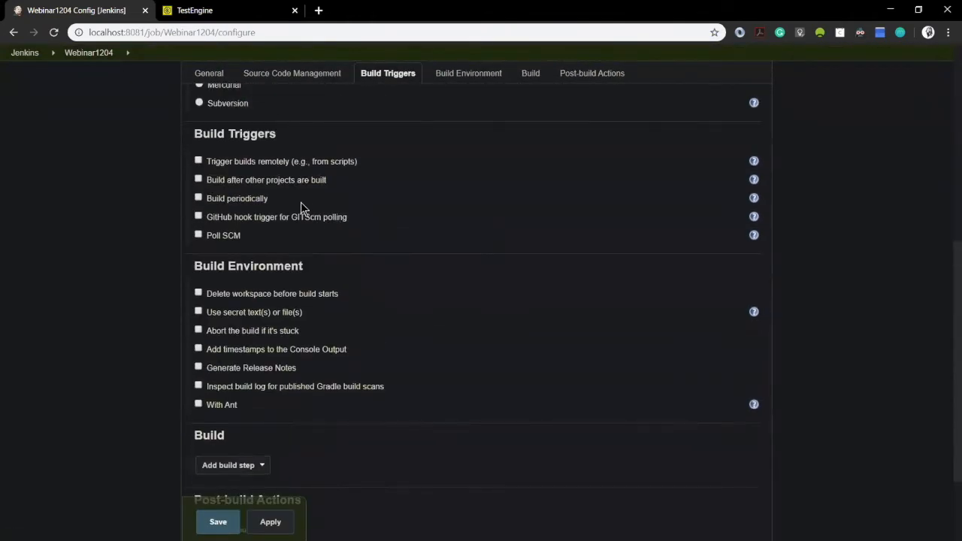
scroll(300, 226, "down", 2)
left_click(258, 341)
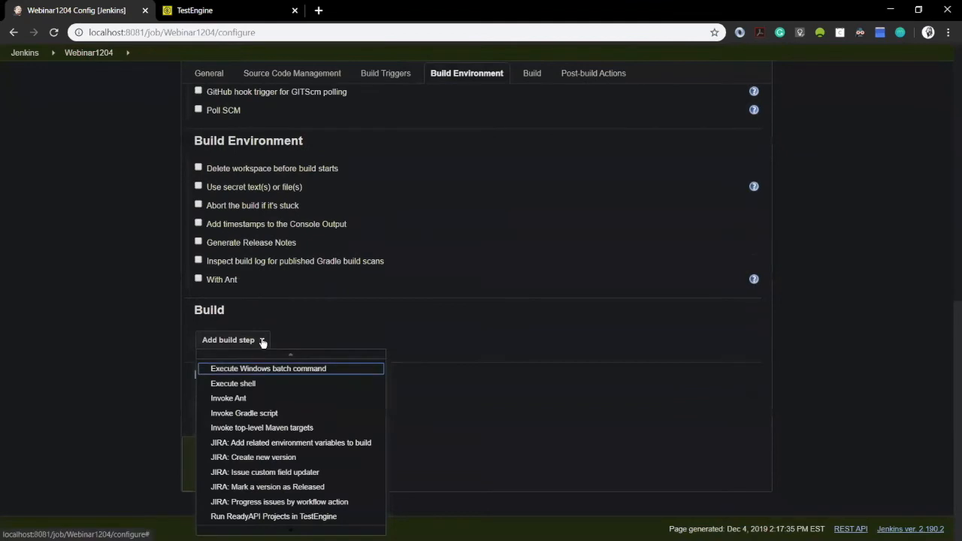
left_click(331, 518)
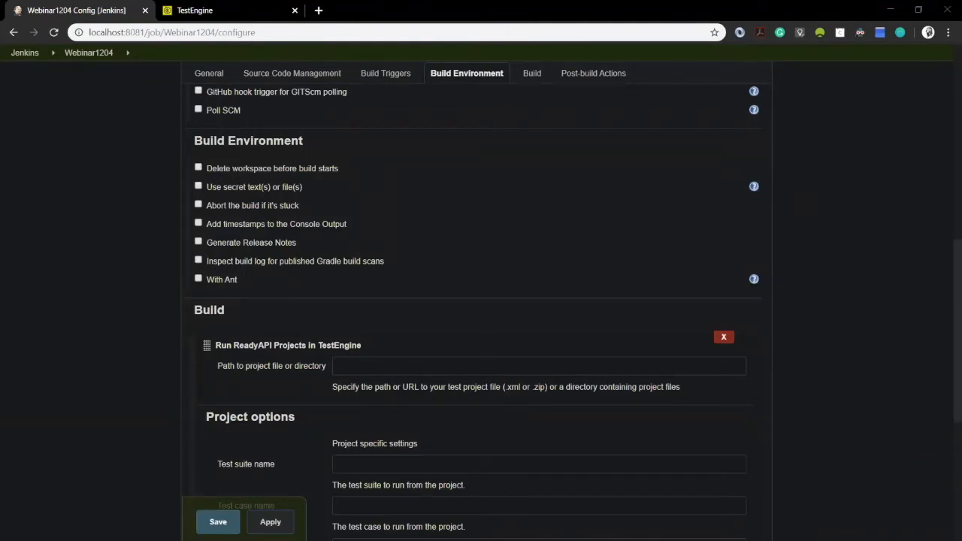
Step: Paste the REST-Project-22-readyapi-project.xml path into Path to project file, stripping its quotes
left_click(450, 358)
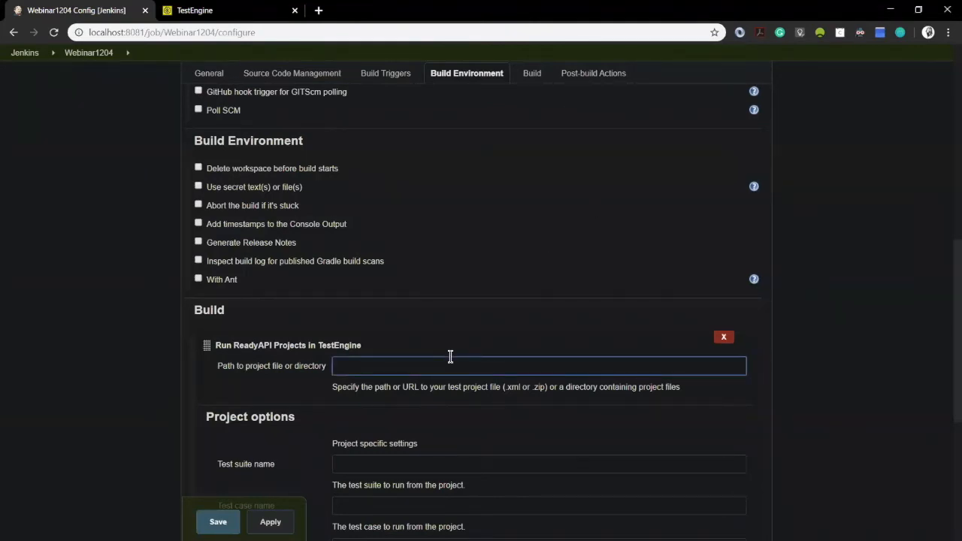
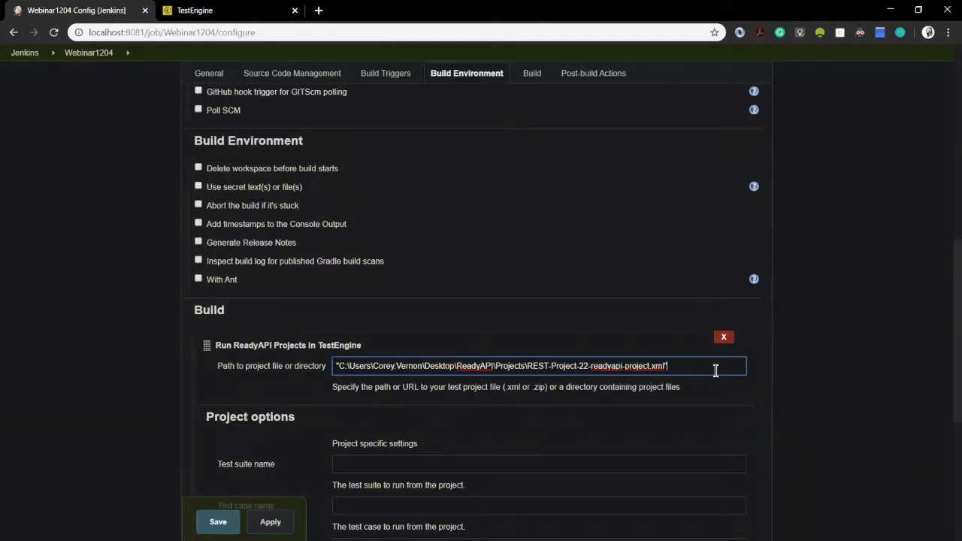
left_click(340, 360)
key("BackSpace")
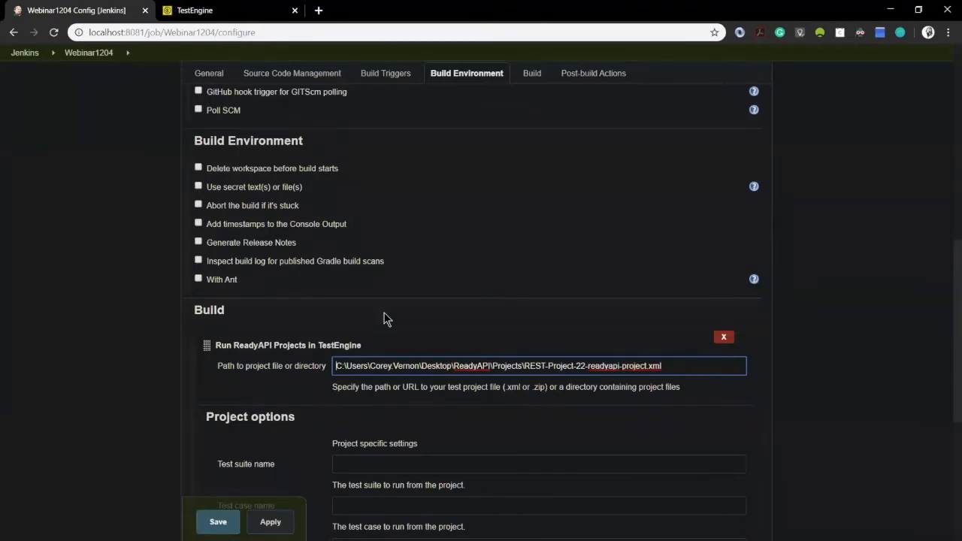
Step: Review the test suite, test case and environment fields, then reveal the advanced execution options
scroll(428, 454, "down", 3)
left_click(382, 216)
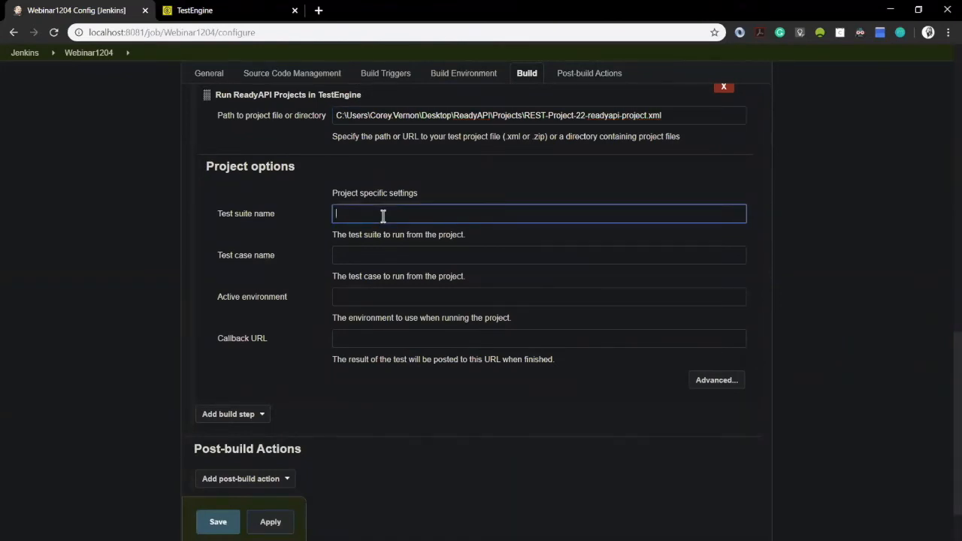
left_click(423, 257)
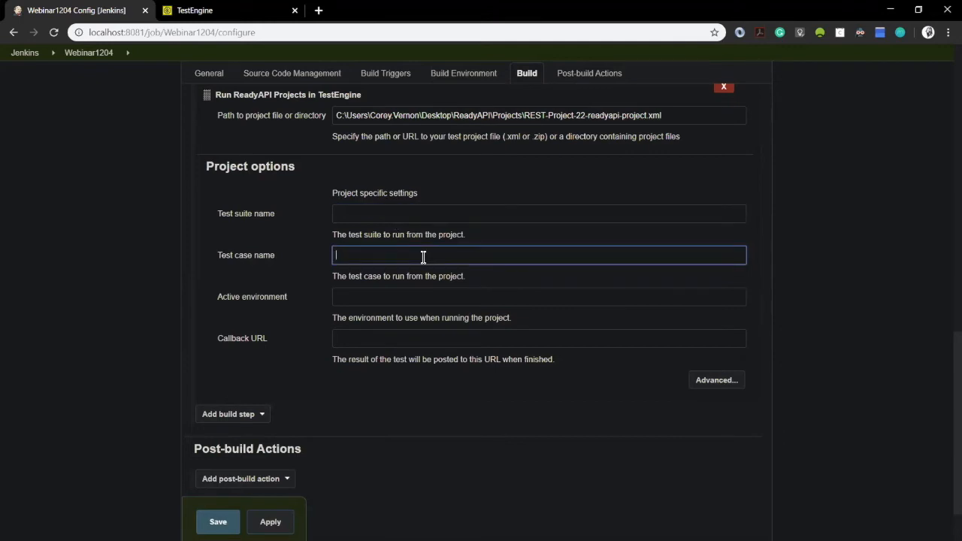
left_click(427, 296)
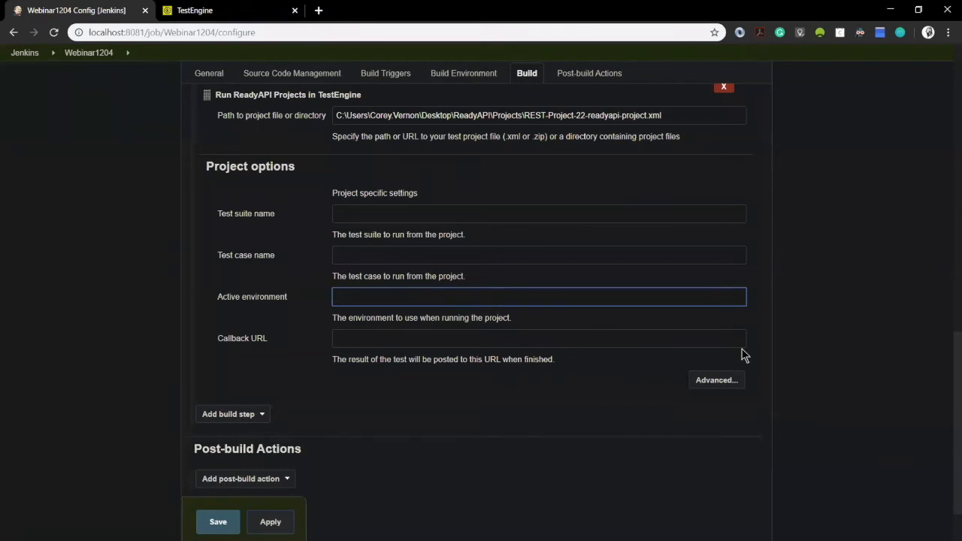
left_click(724, 380)
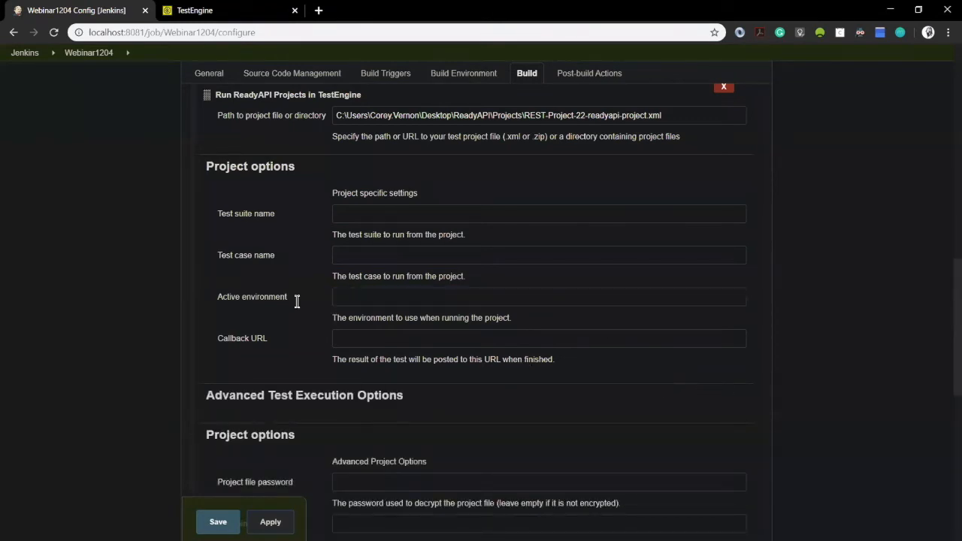
scroll(282, 296, "down", 7)
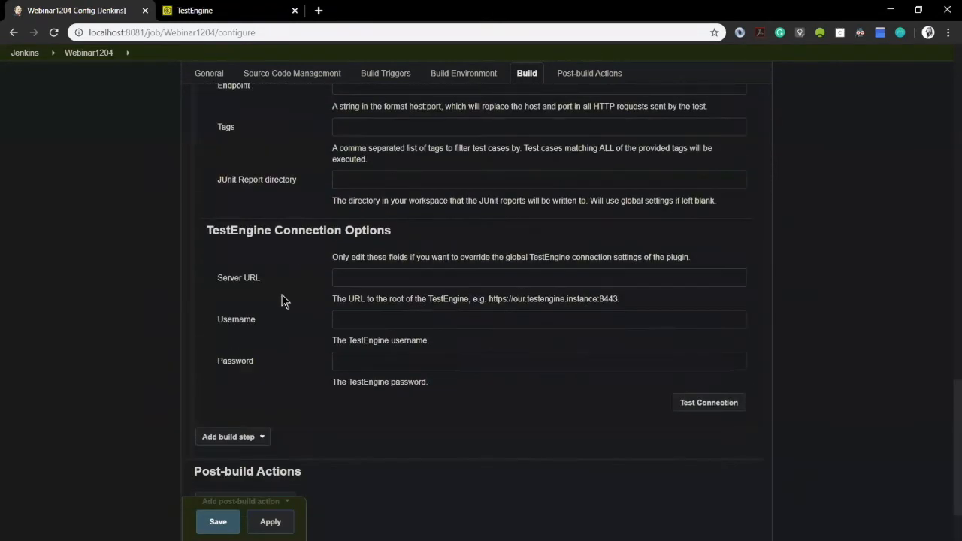
left_click(370, 275)
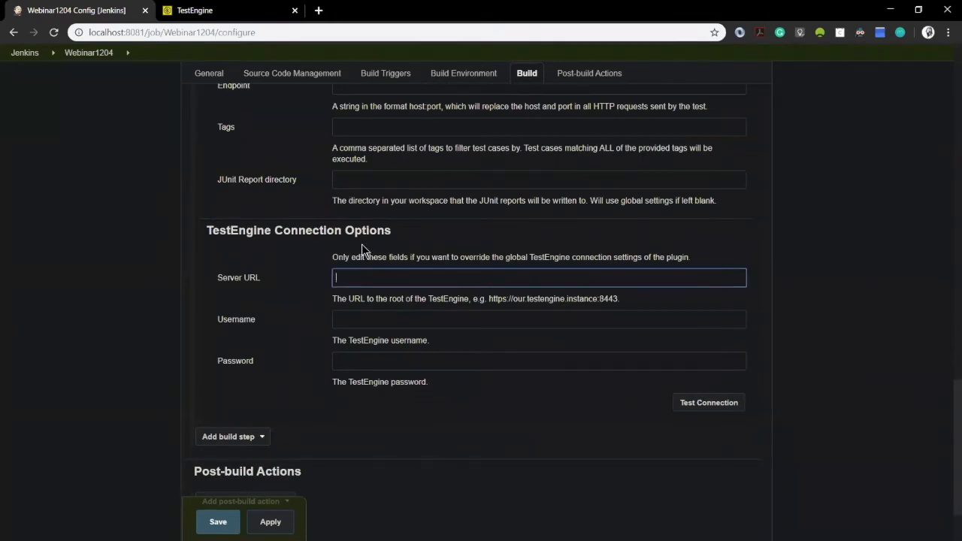
left_click(237, 19)
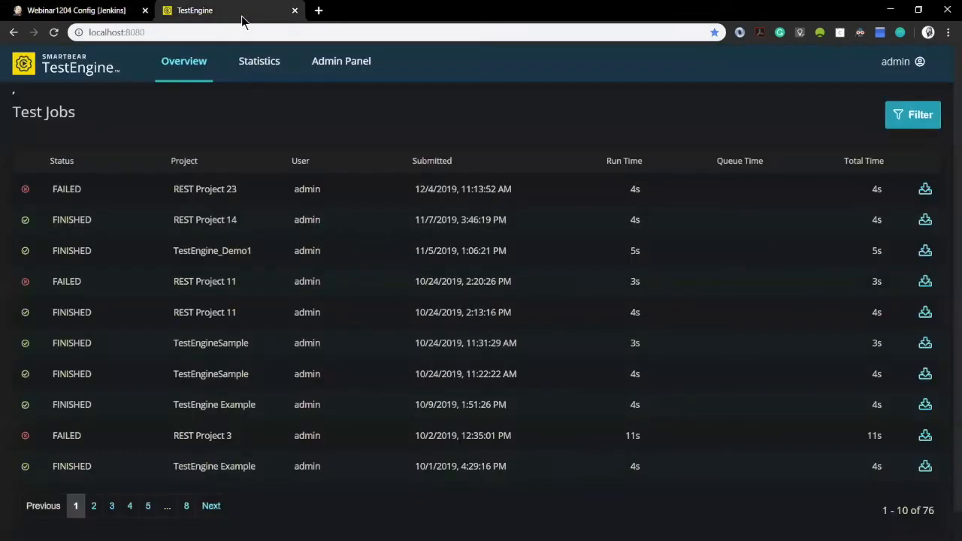
left_click(223, 33)
key("ctrl+c")
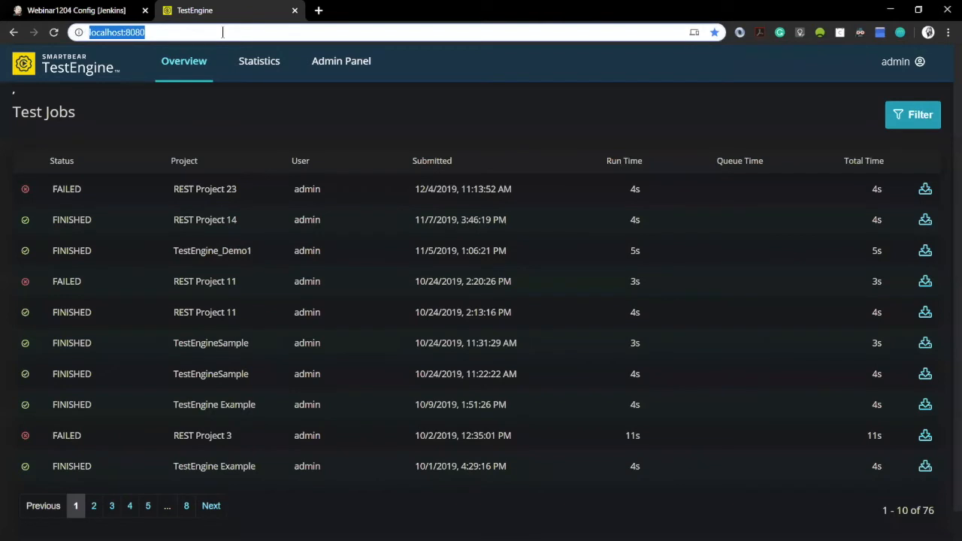
left_click(76, 10)
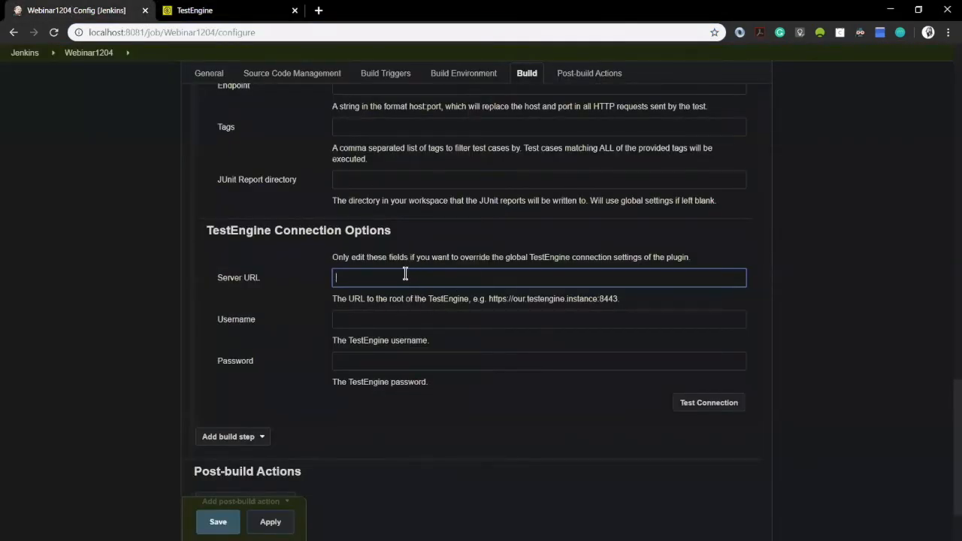
key("ctrl+v")
left_click(372, 321)
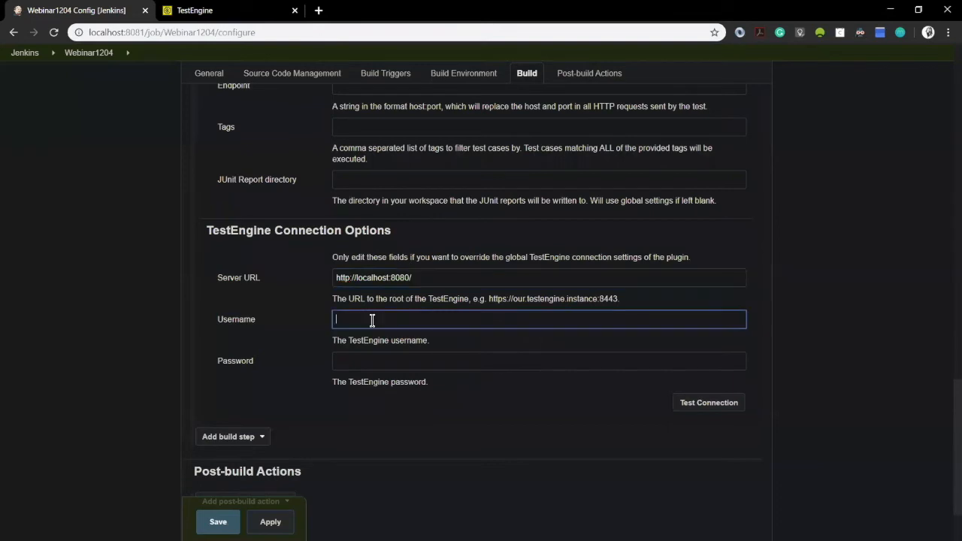
type("admin")
left_click(380, 365)
type("admin")
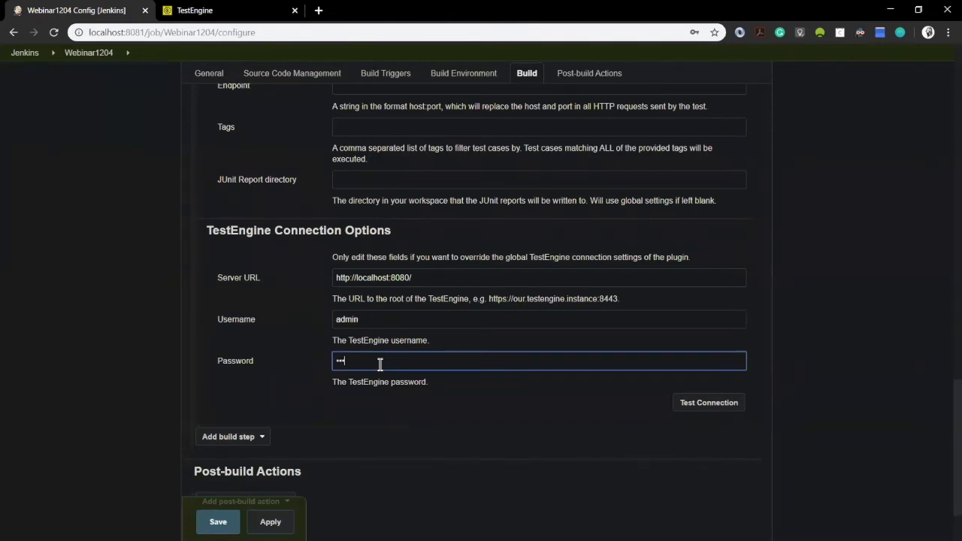
type("admin")
left_click(706, 410)
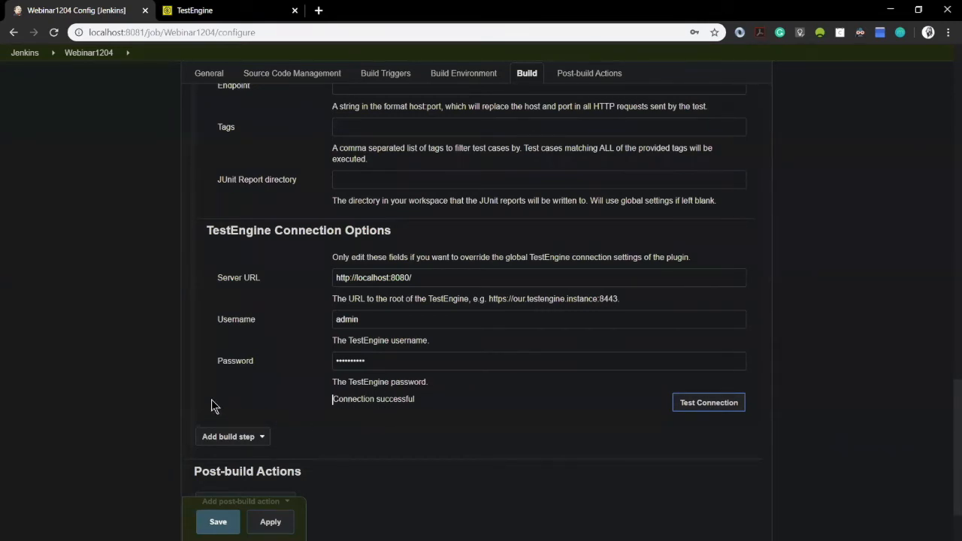
left_click(210, 518)
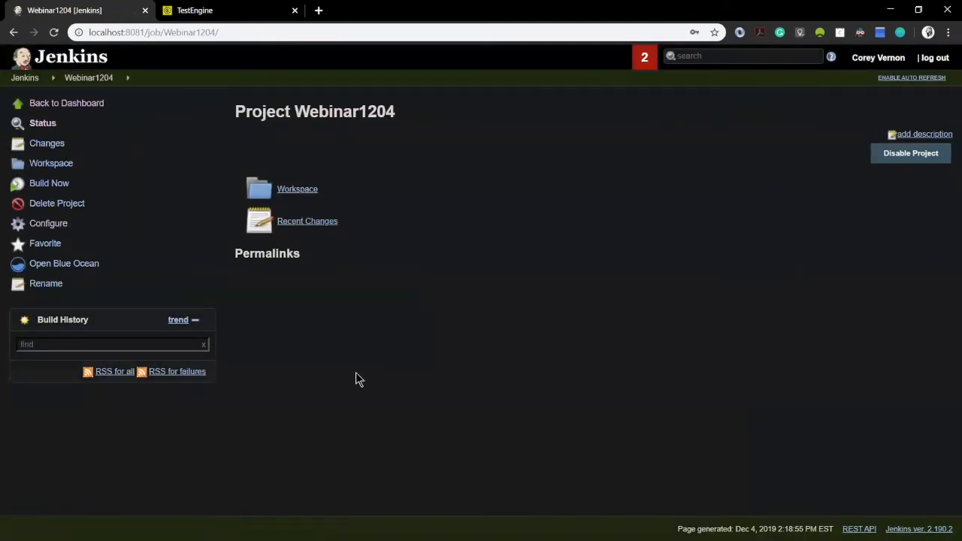
Step: Trigger build #1 of Webinar1204 and check the resulting REST Project 22 job in TestEngine
left_click(47, 188)
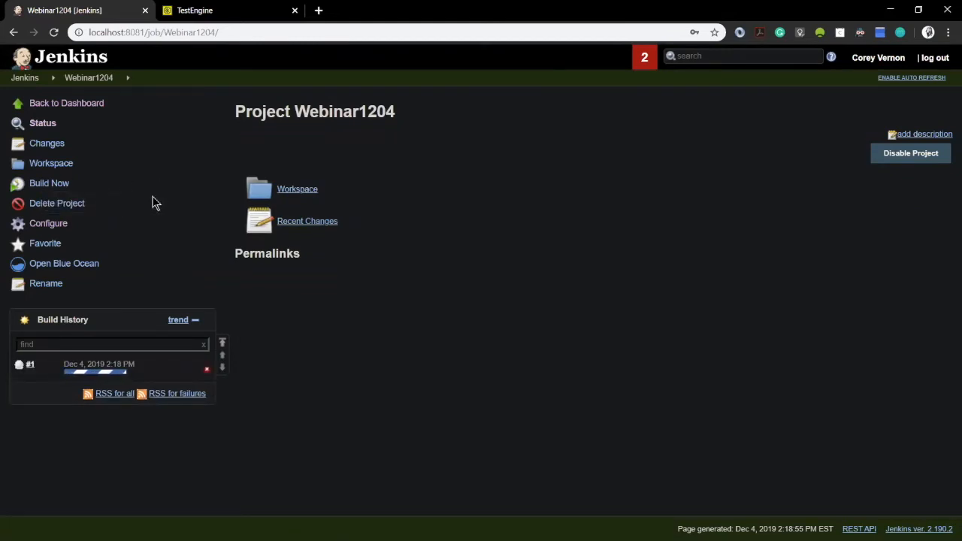
left_click(218, 12)
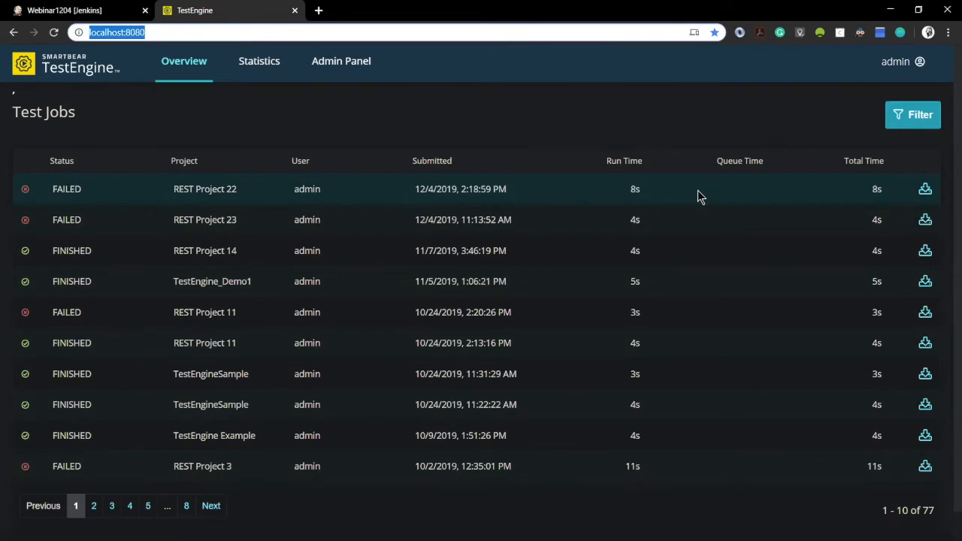
Step: Glance at TestEngine statistics, then download the failed REST Project 22 run's results as Excel
left_click(254, 68)
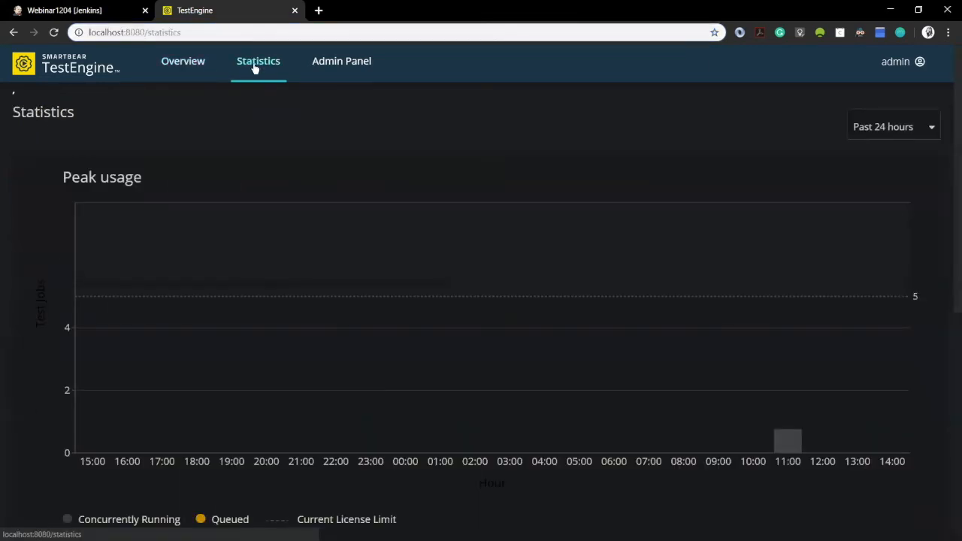
mouse_move(794, 429)
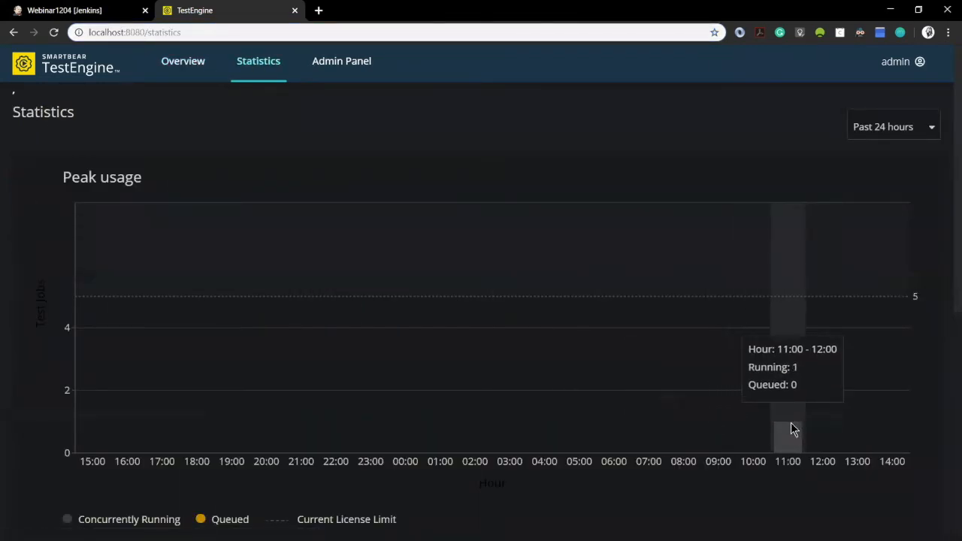
left_click(184, 67)
left_click(927, 193)
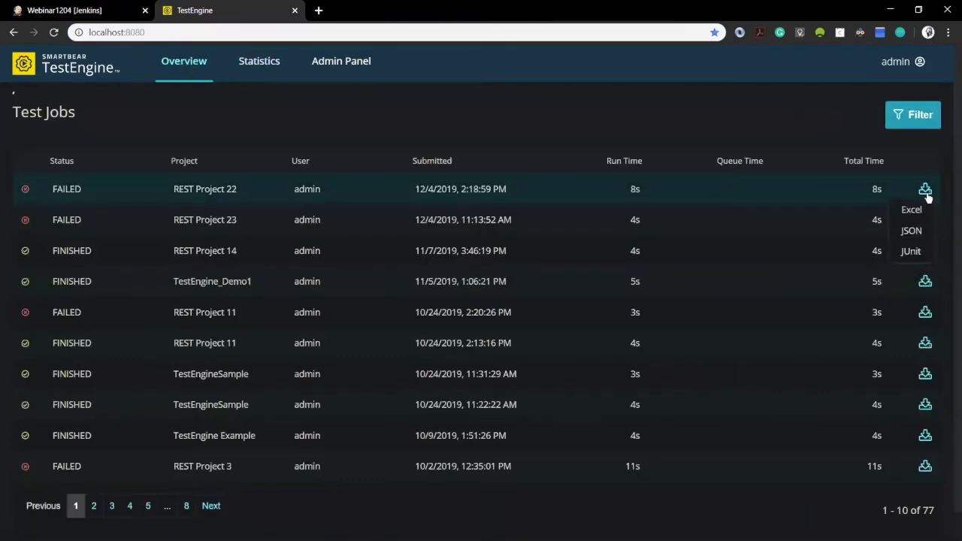
left_click(912, 211)
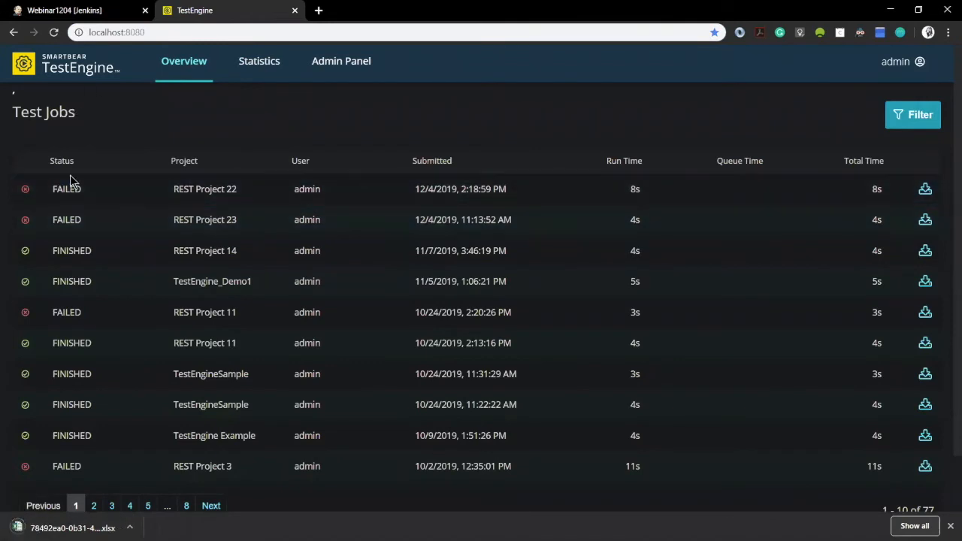
Step: Open the downloaded REST Project 22 Excel report, scroll through it, and close it
left_click(73, 528)
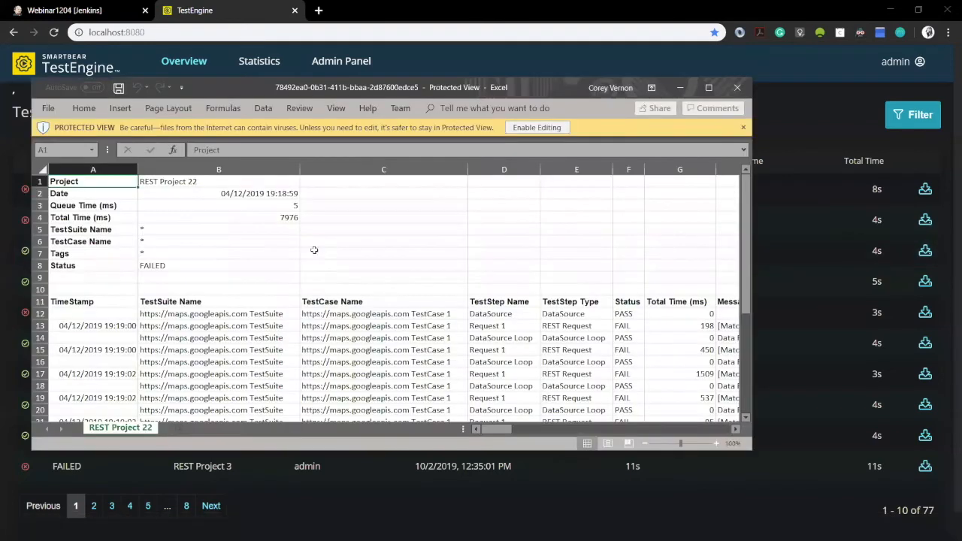
scroll(471, 294, "down", 3)
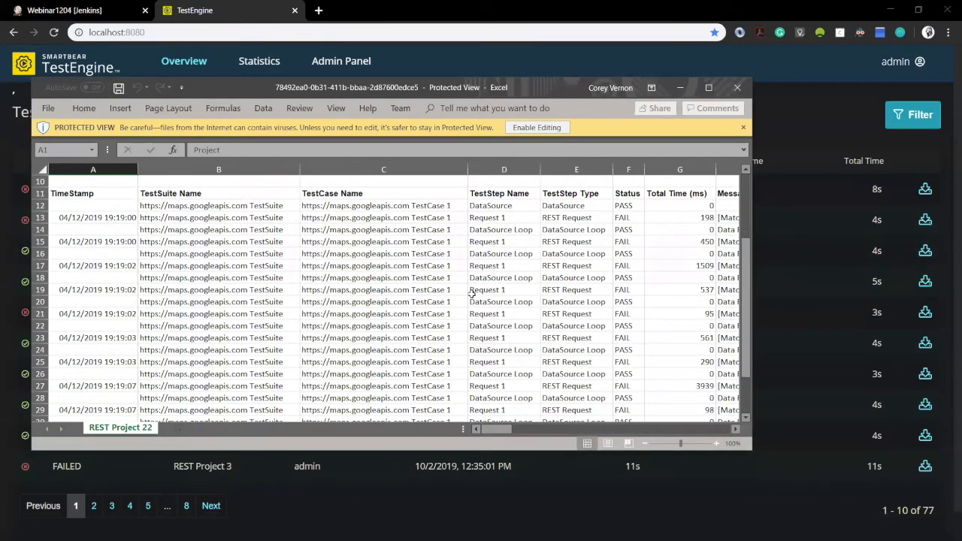
scroll(471, 294, "down", 6)
scroll(471, 294, "up", 9)
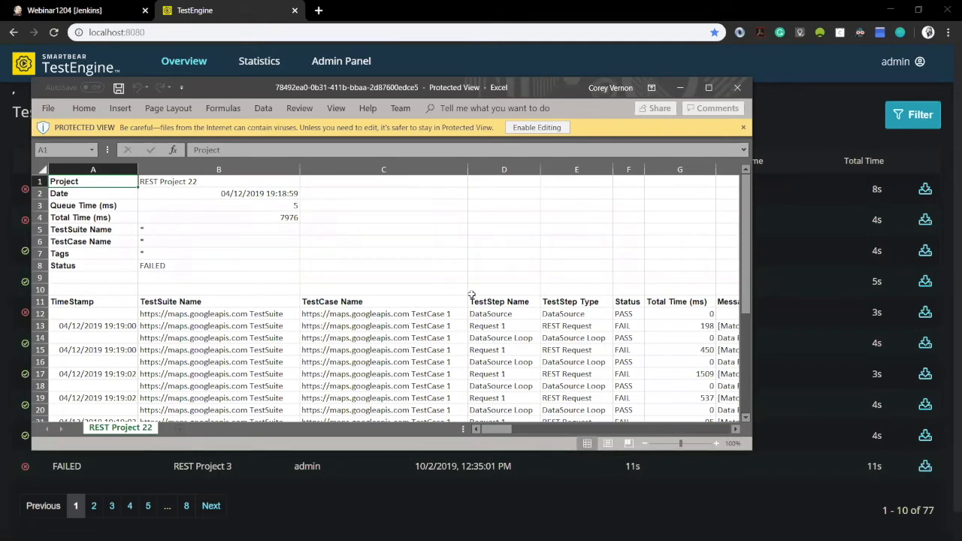
left_click(741, 90)
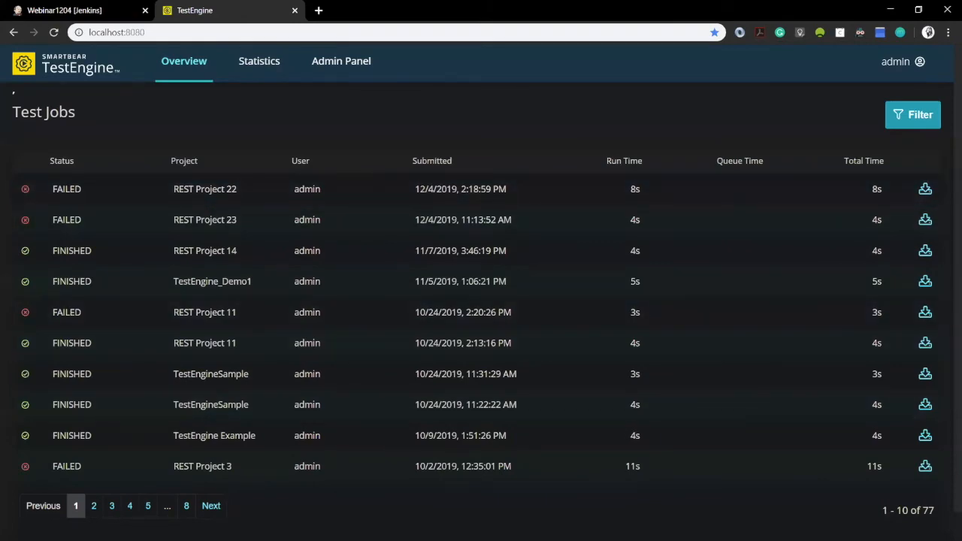
Step: In ReadyAPI's Projects workspace, select the Request 1 step and open the environment list
key("alt+Tab")
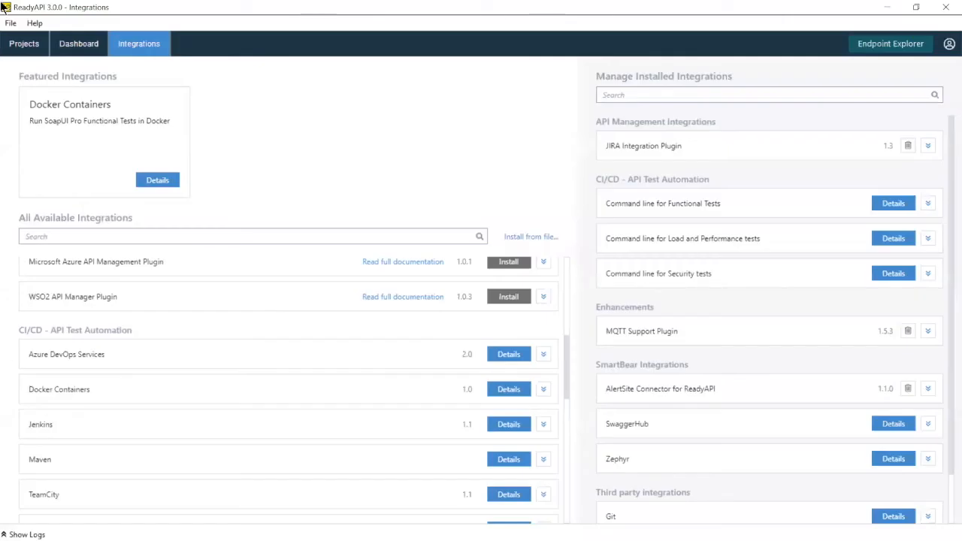
left_click(21, 45)
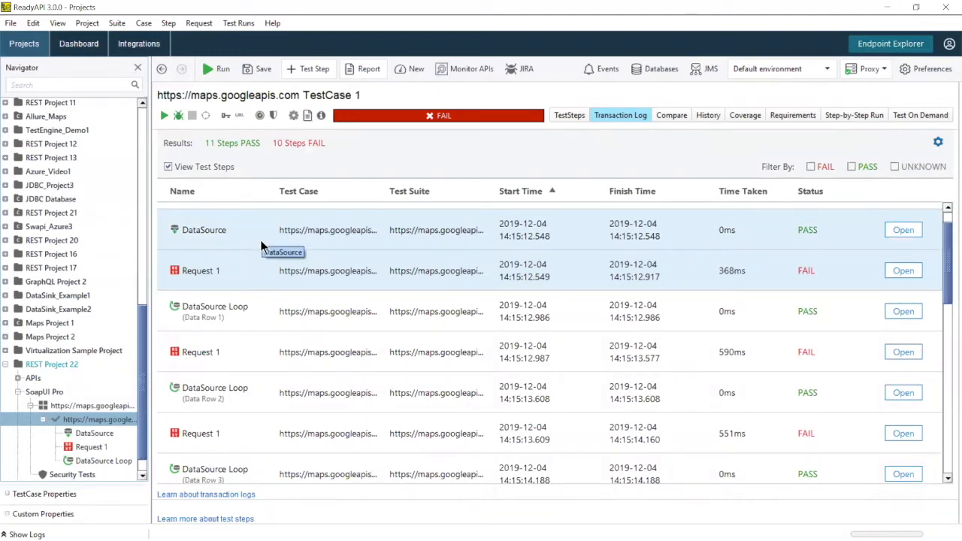
left_click(91, 448)
left_click(824, 69)
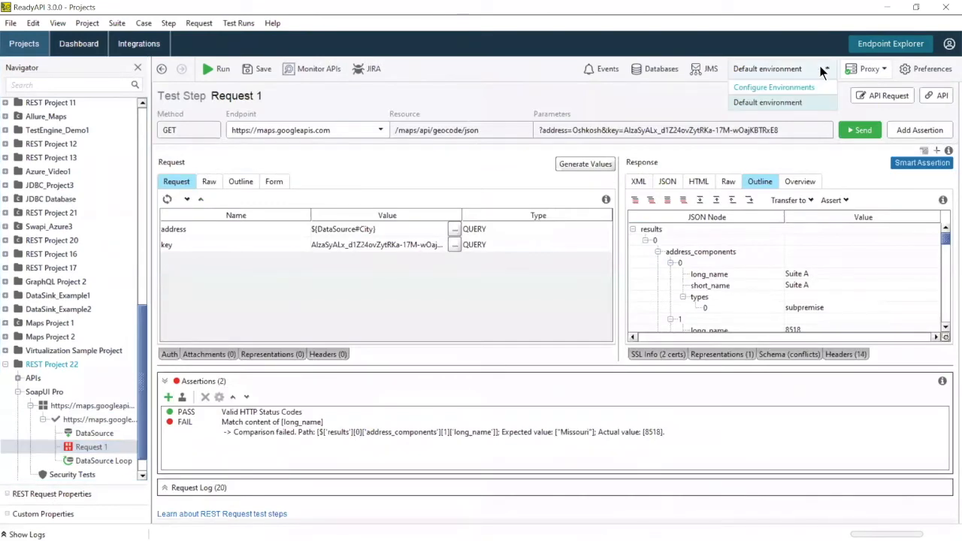
Step: Create two new environments named dev and prod
left_click(793, 87)
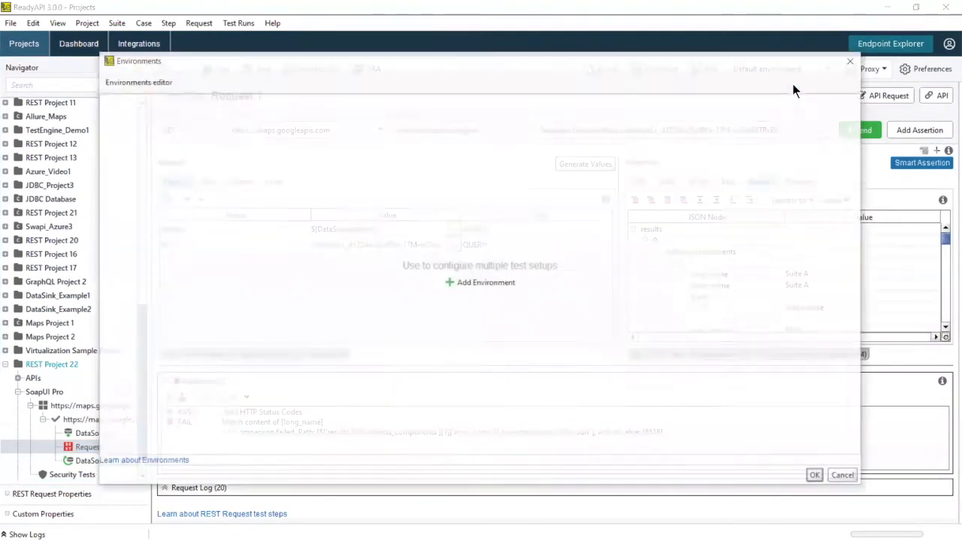
left_click(472, 290)
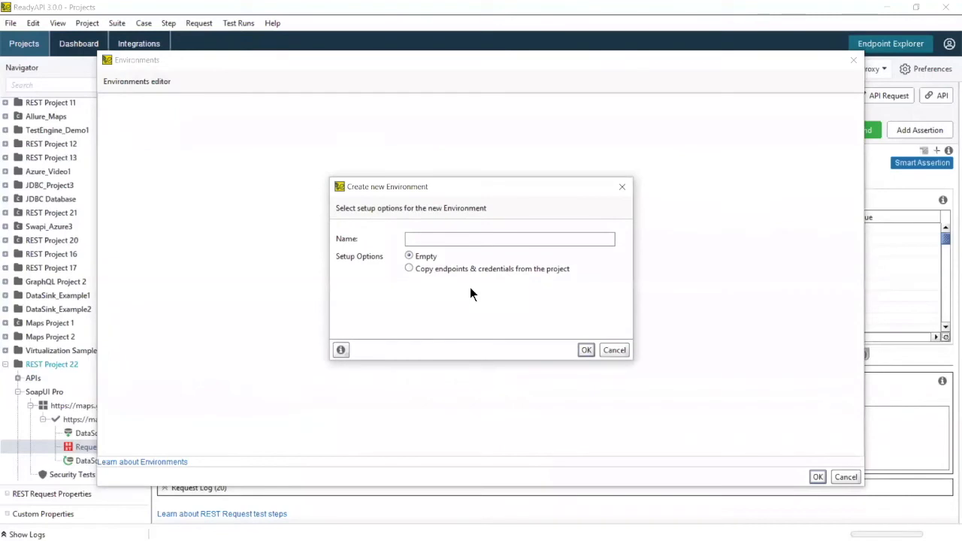
type("dev")
left_click(582, 349)
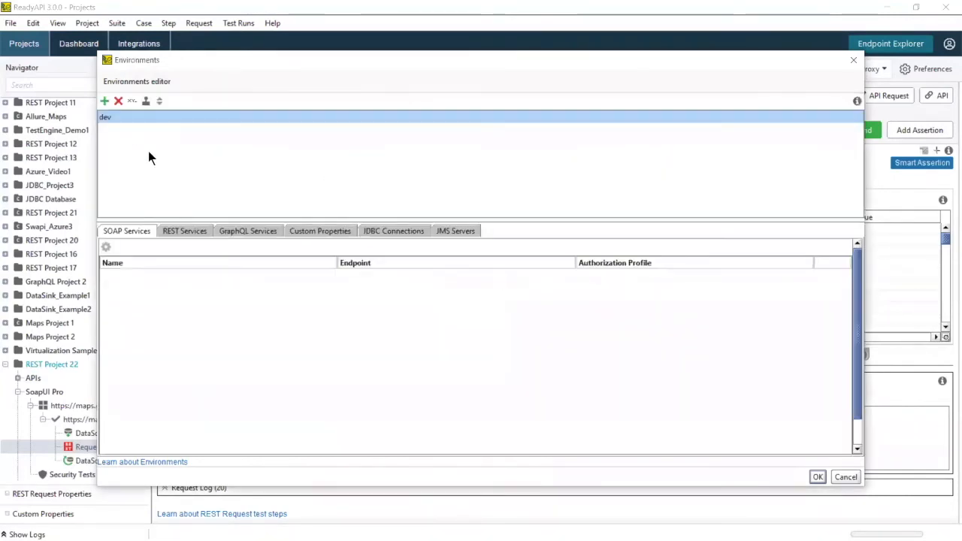
left_click(106, 101)
type("prod")
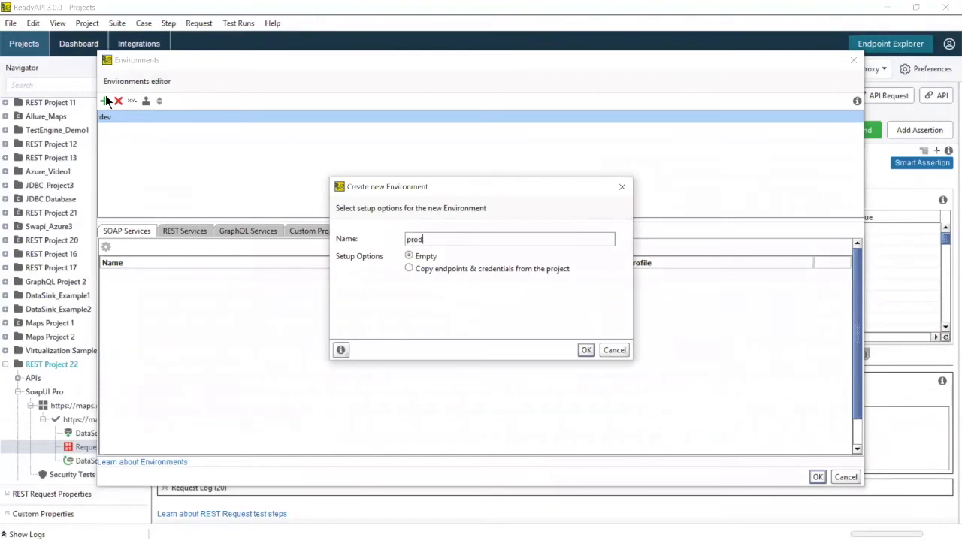
left_click(584, 351)
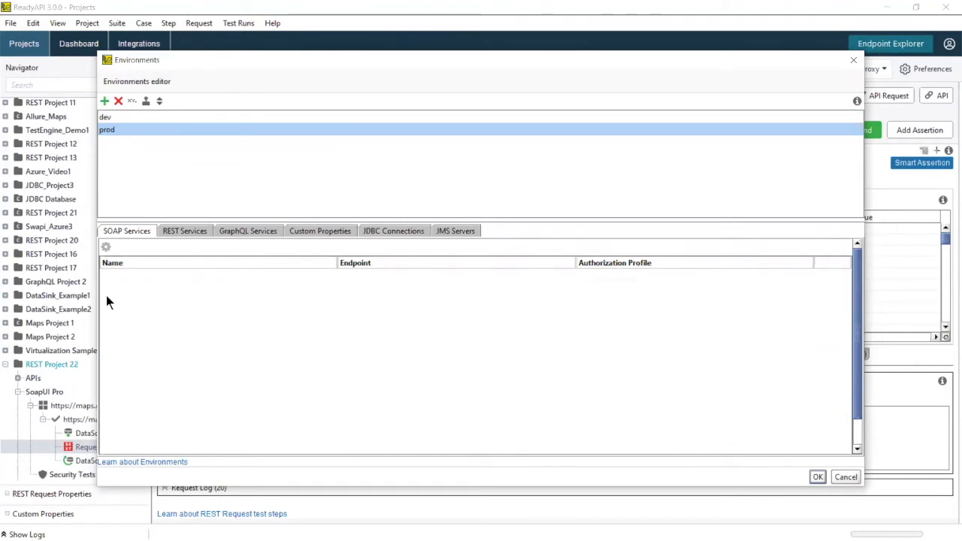
left_click(127, 118)
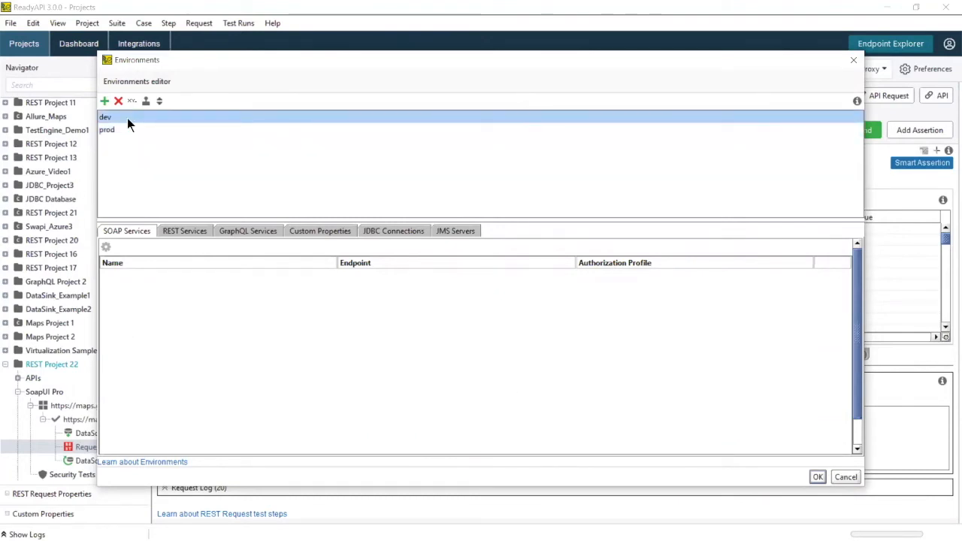
left_click(167, 229)
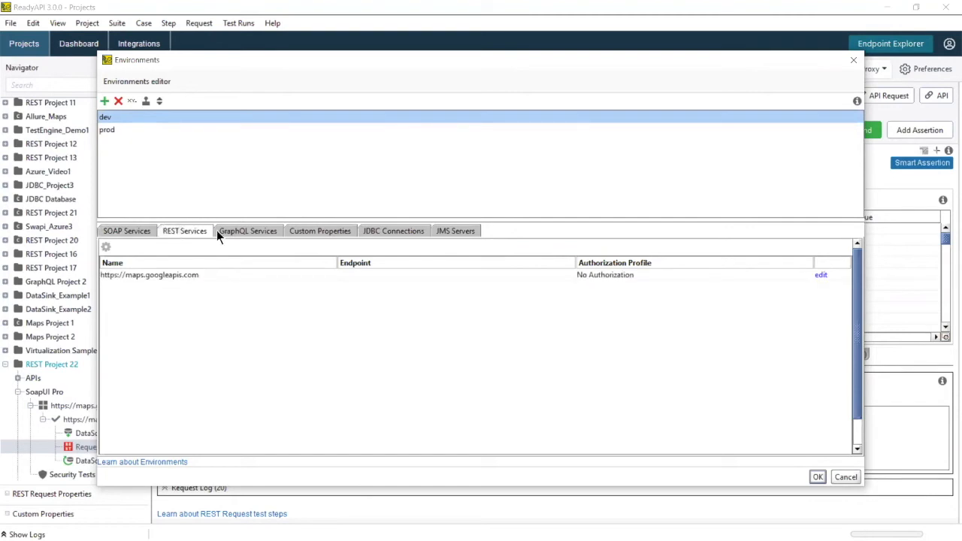
left_click(820, 275)
left_click(482, 233)
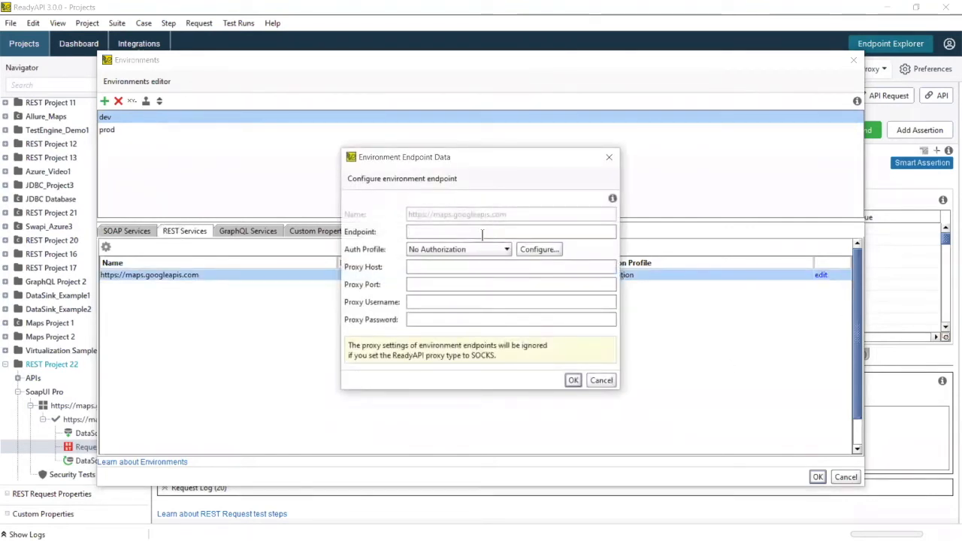
type("http:")
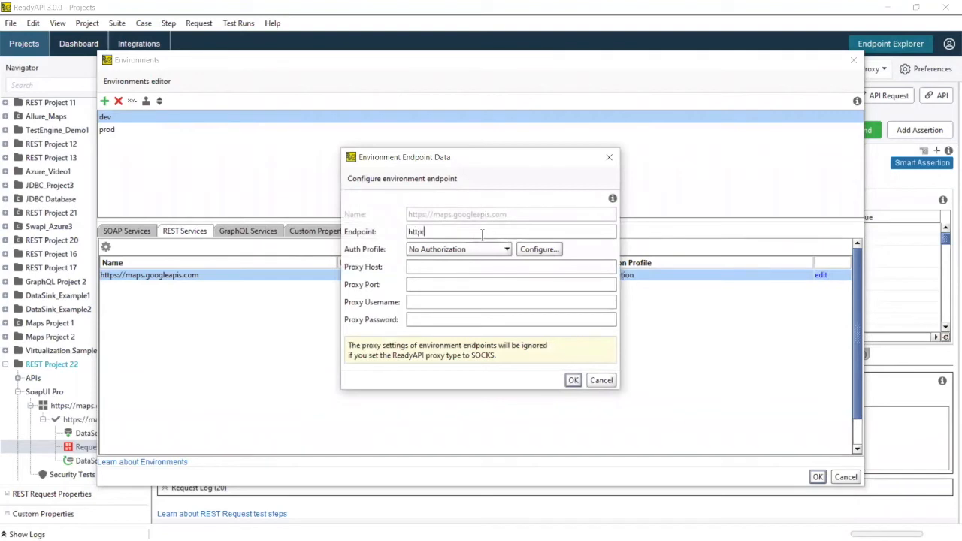
type("//localh")
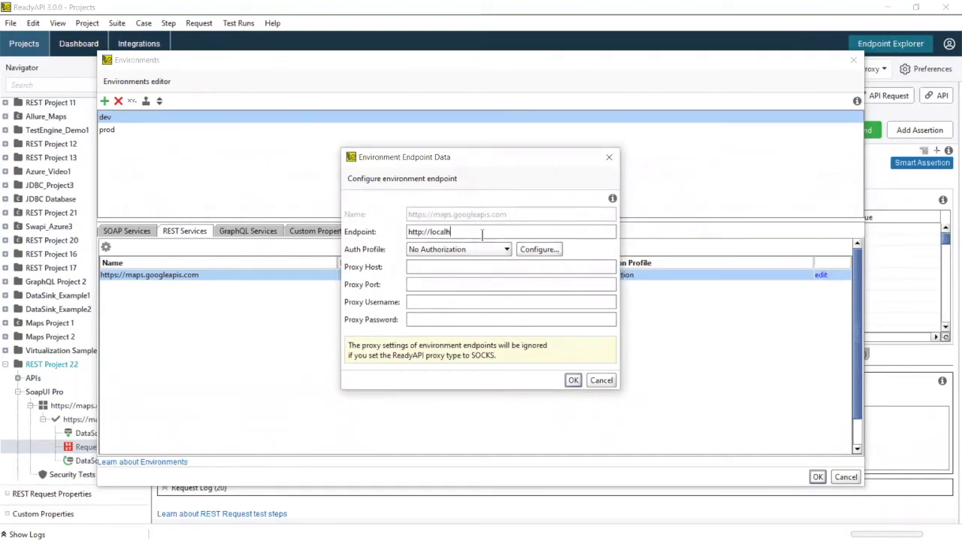
type("ost:8088")
left_click(573, 381)
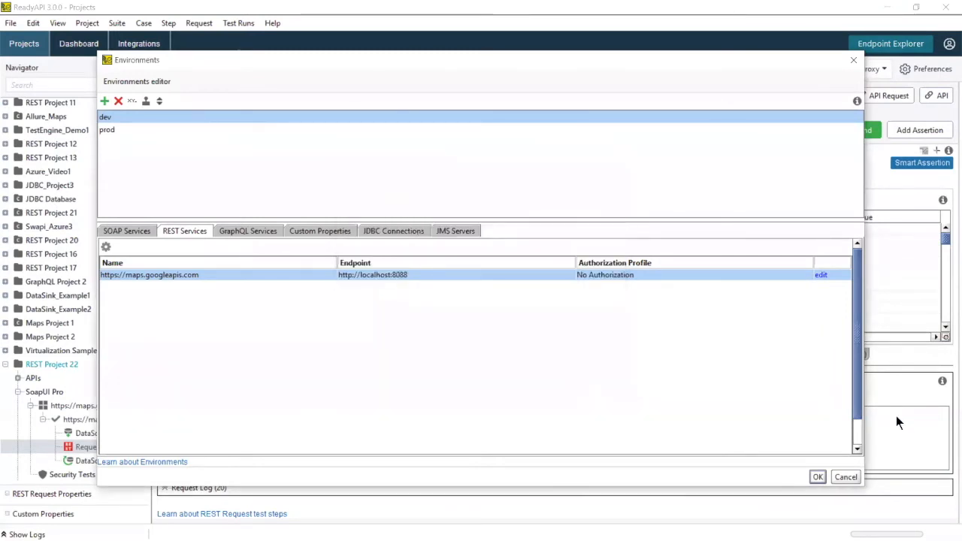
left_click(818, 477)
left_click_drag(333, 135, 224, 133)
key("ctrl+c")
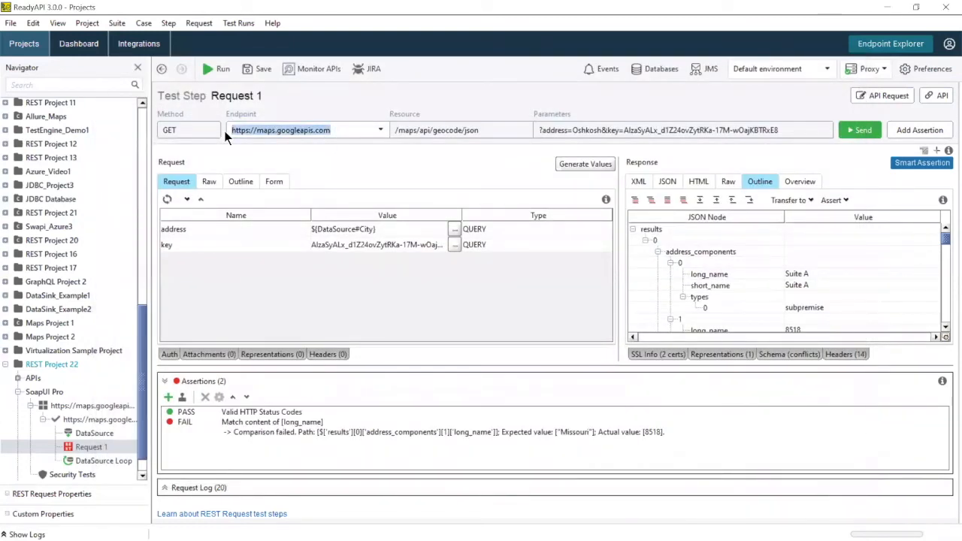
left_click(788, 67)
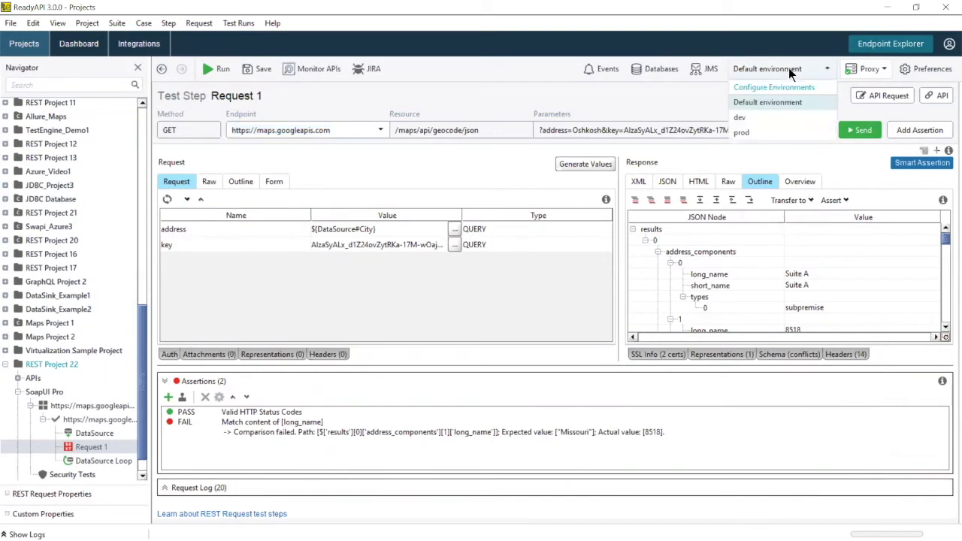
left_click(759, 115)
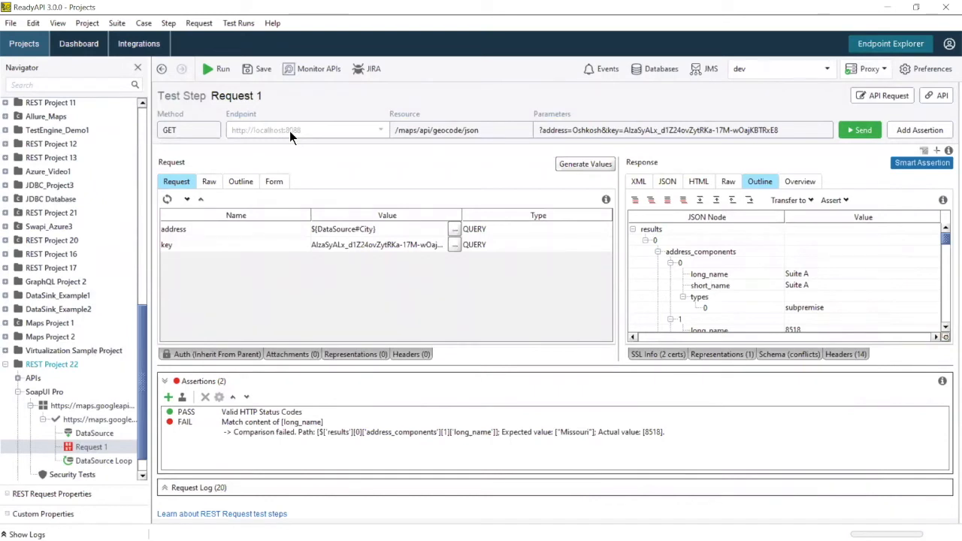
Step: Generate a new REST virtual service for REST Project 22 from the existing maps.googleapis.com API
right_click(54, 366)
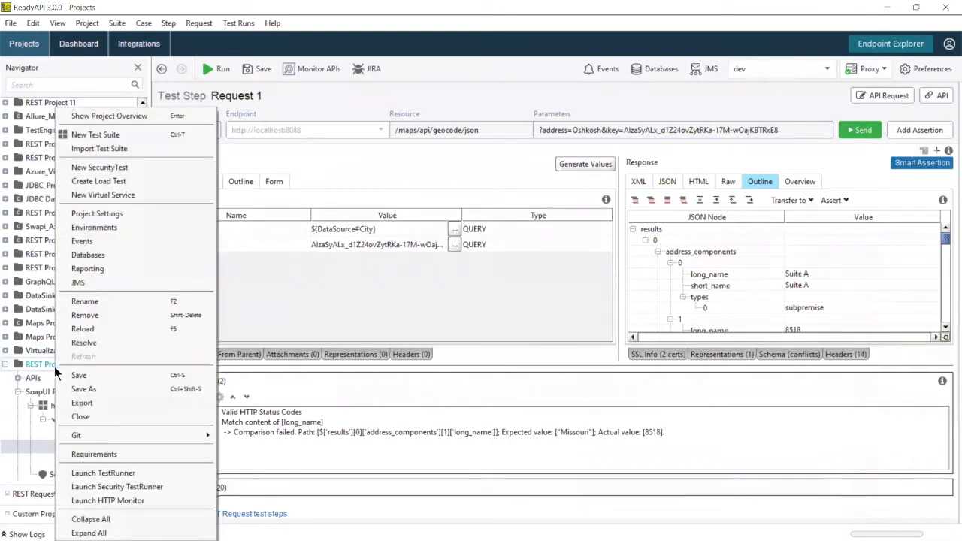
left_click(113, 193)
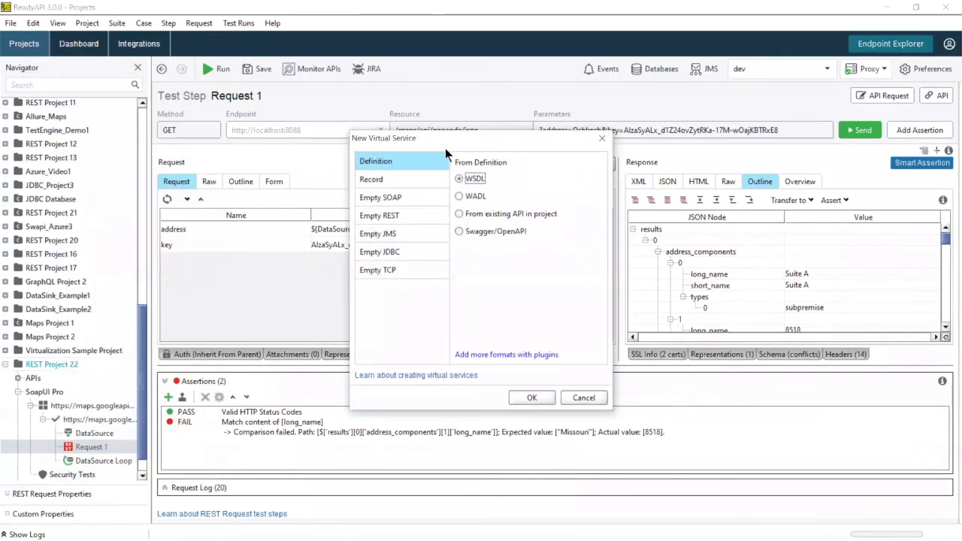
left_click(506, 214)
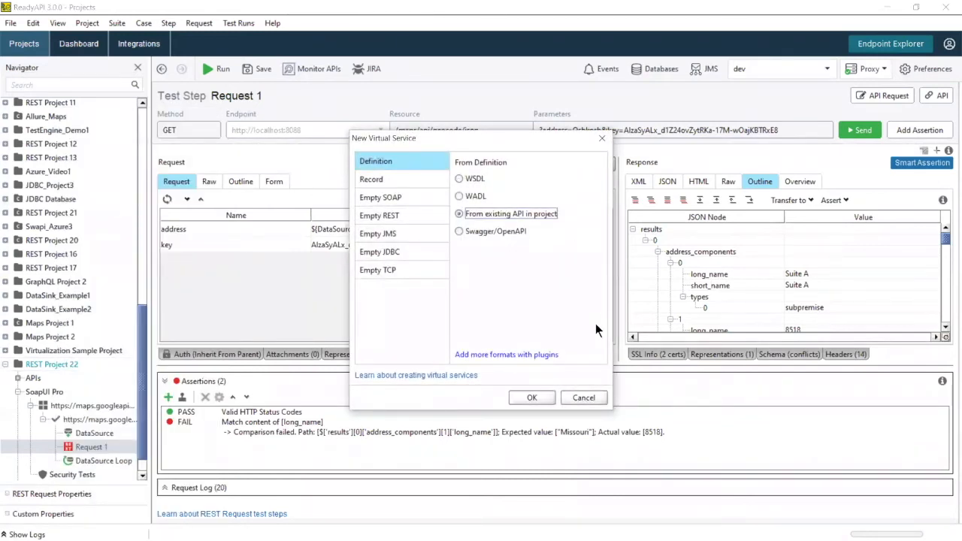
left_click(534, 398)
left_click(485, 222)
left_click(483, 350)
left_click(606, 401)
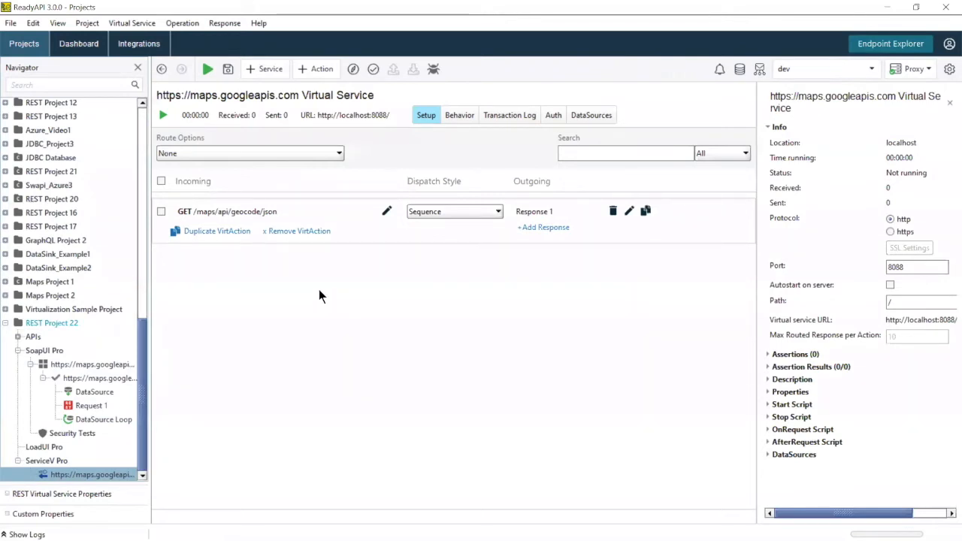
Step: Set Route and Record to the real Google Maps URL, route all geocode requests, and start the service
left_click(313, 154)
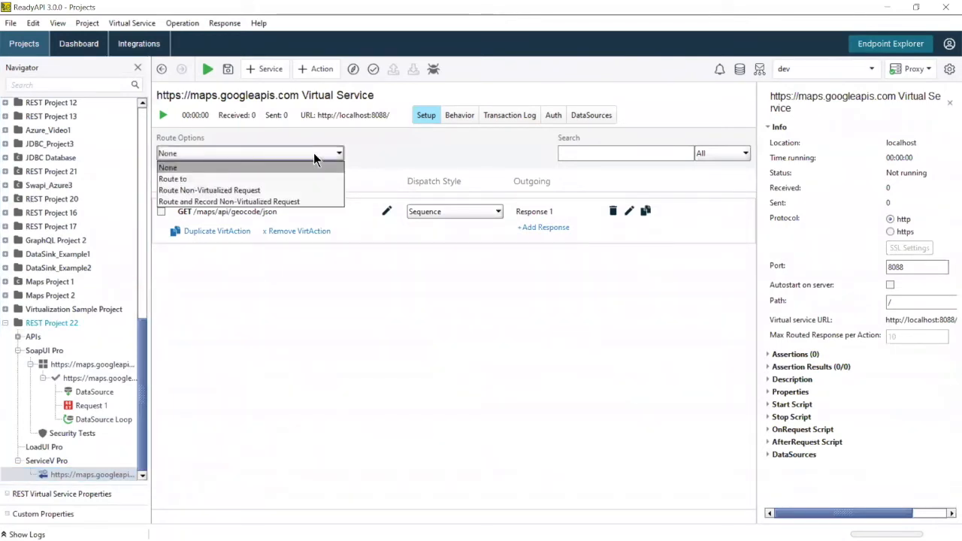
left_click(293, 202)
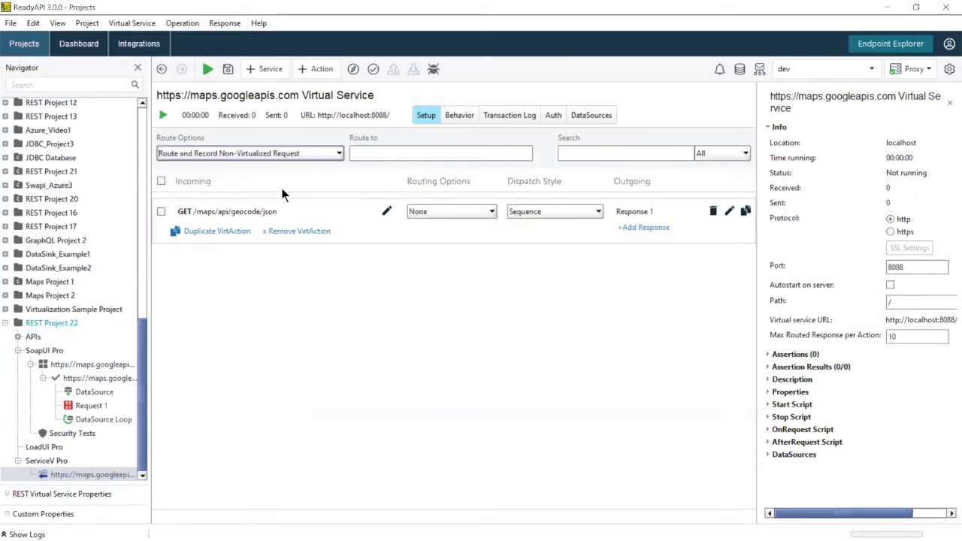
left_click(370, 159)
key("ctrl+v")
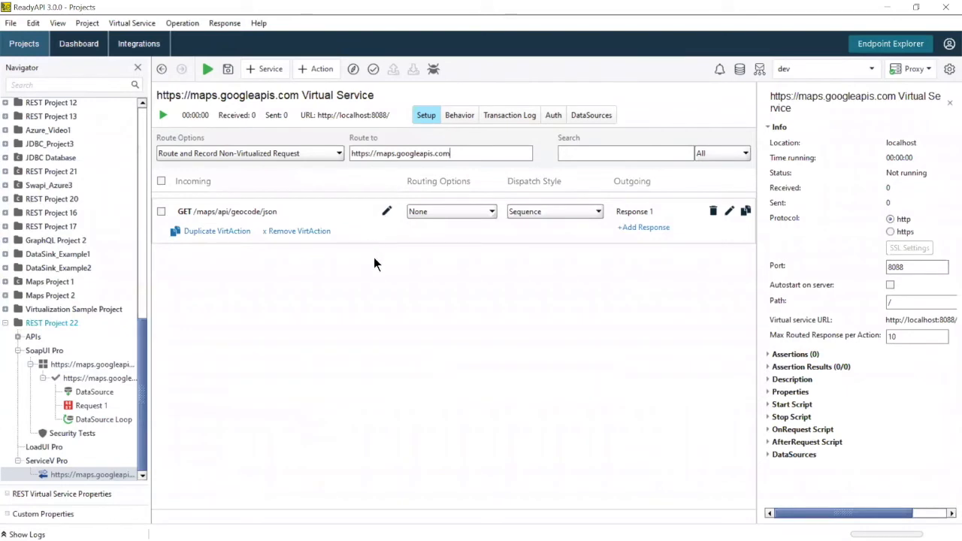
left_click(454, 213)
left_click(449, 233)
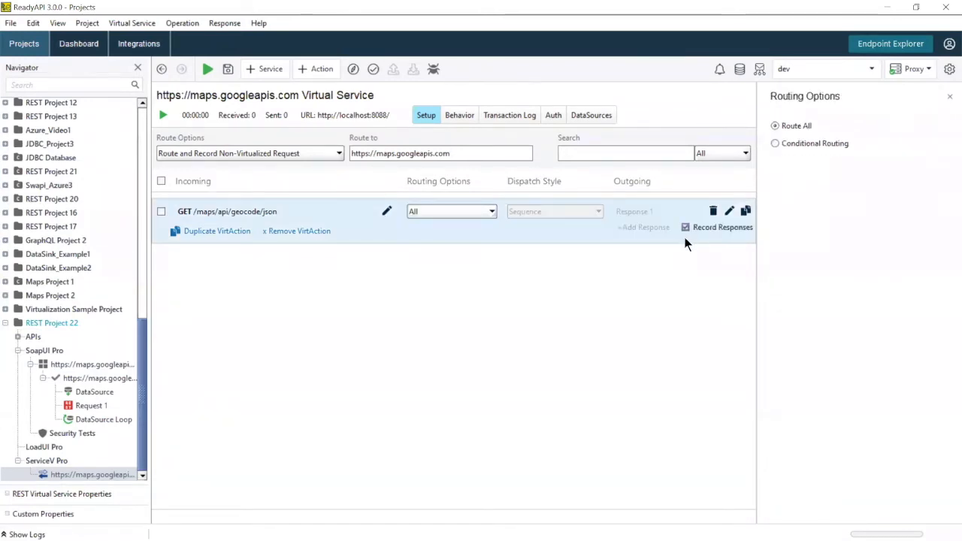
left_click(163, 115)
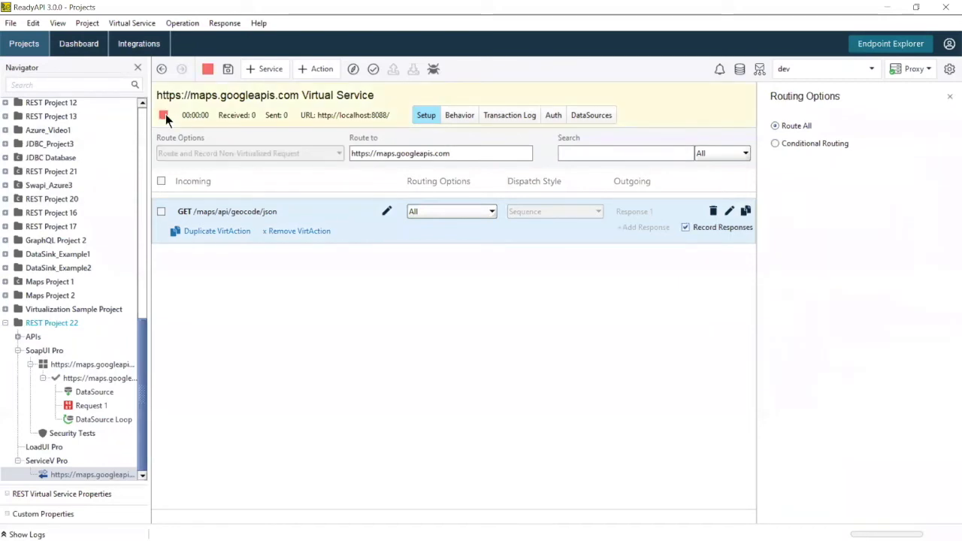
mouse_move(88, 380)
double_click(89, 379)
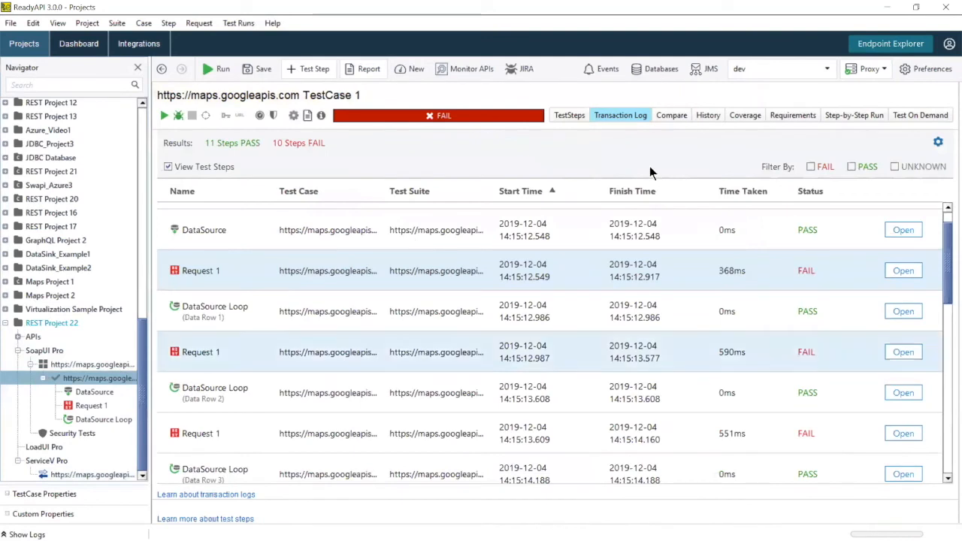
Step: Add a Delay step after Request 1, run TestCase 1, and open the recorded maps.googleapis.com virtual service
left_click(572, 115)
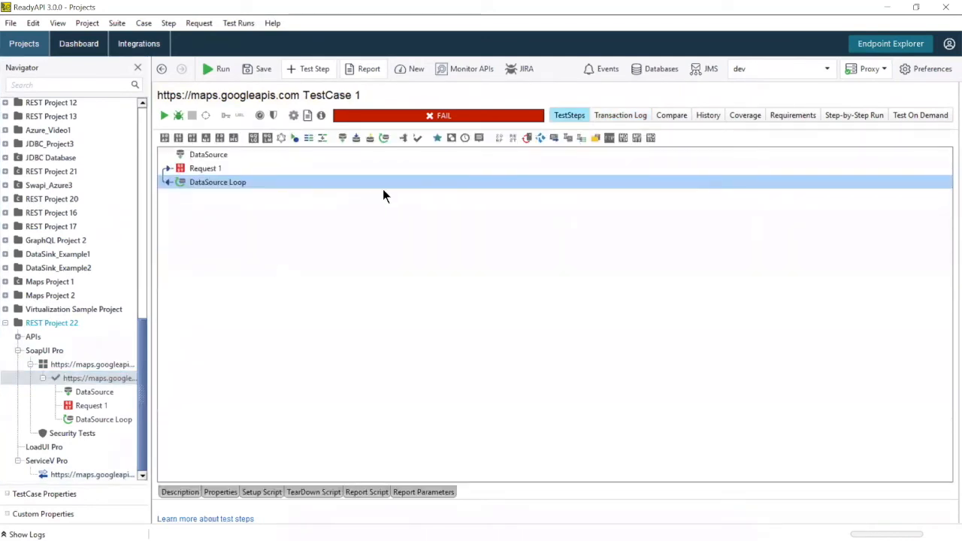
left_click(467, 138)
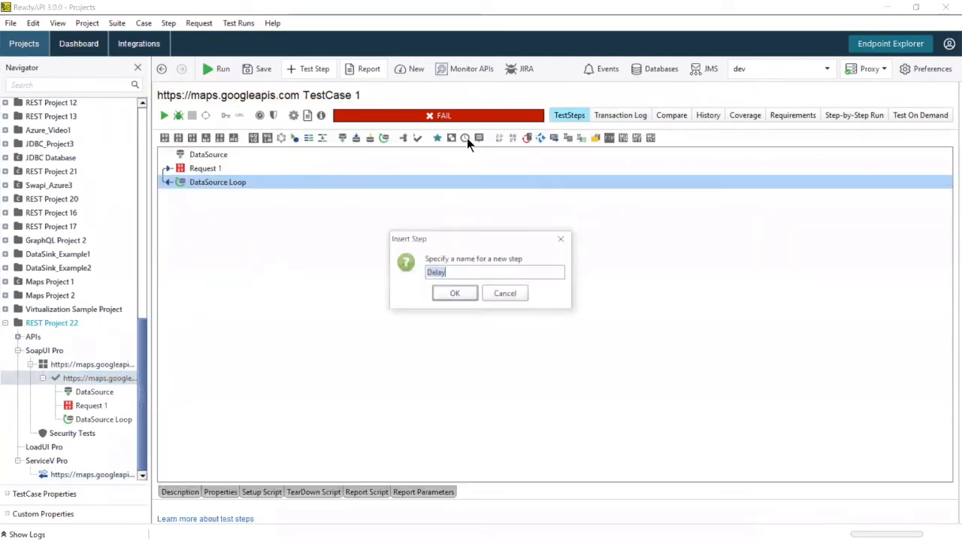
left_click(455, 289)
left_click_drag(193, 195, 201, 173)
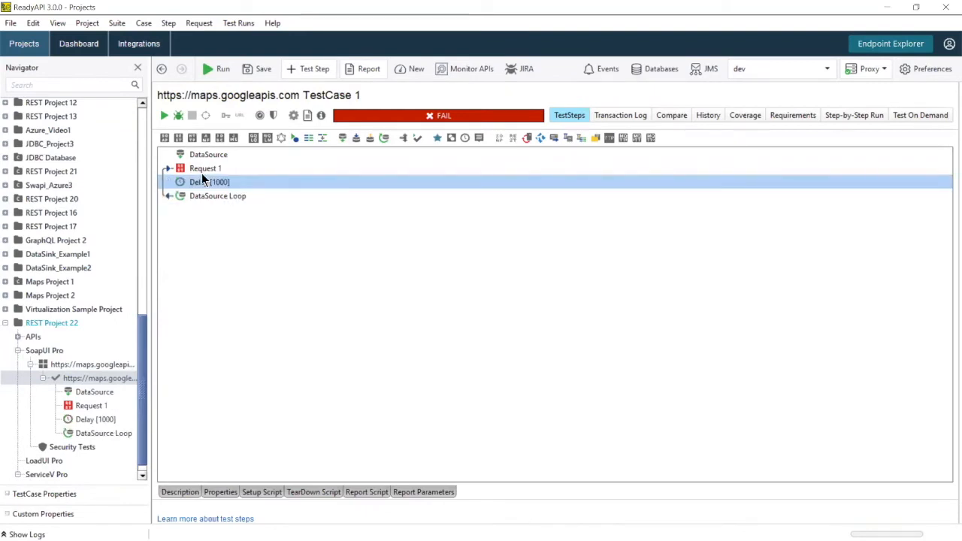
left_click(164, 115)
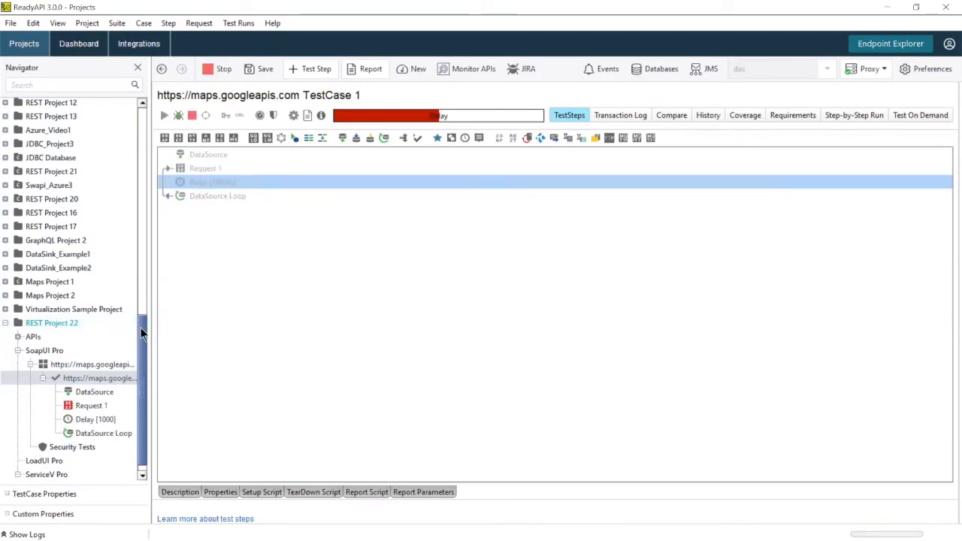
left_click(98, 475)
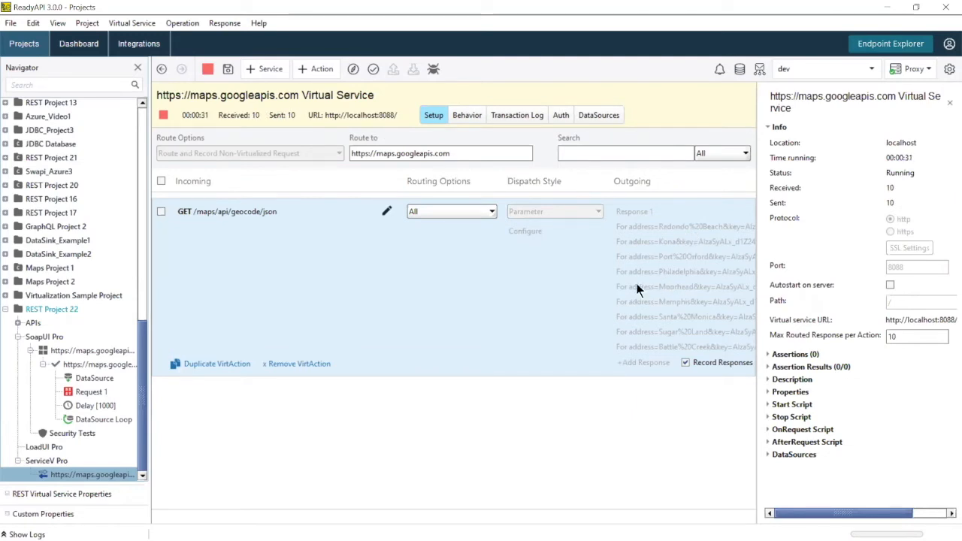
Step: Stop the virtual service, set its routing to None, and open the Redondo Beach response for editing
left_click(165, 115)
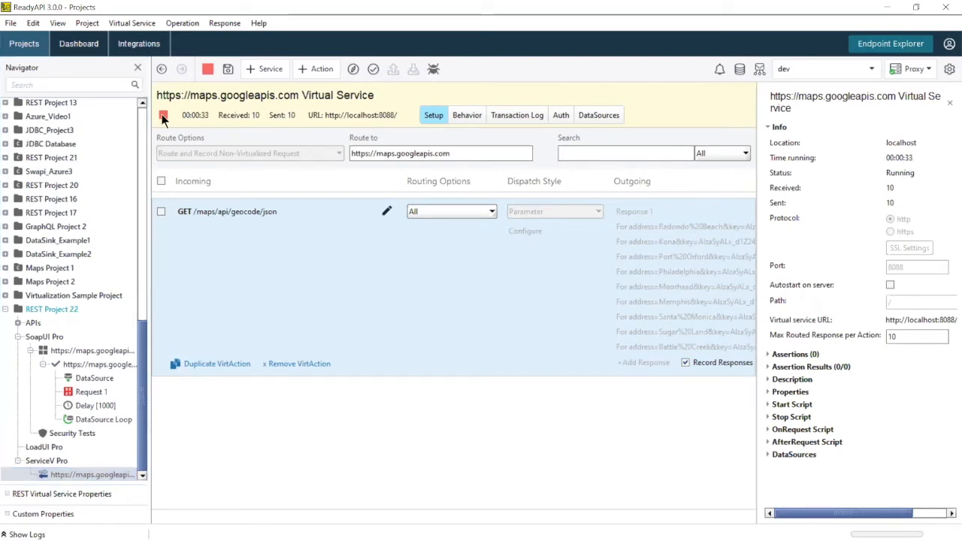
left_click(462, 212)
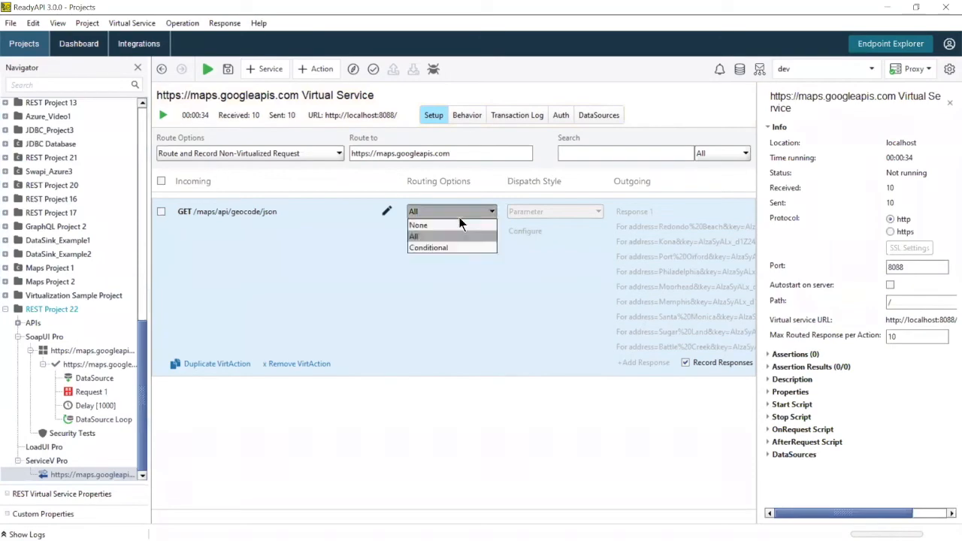
left_click(452, 223)
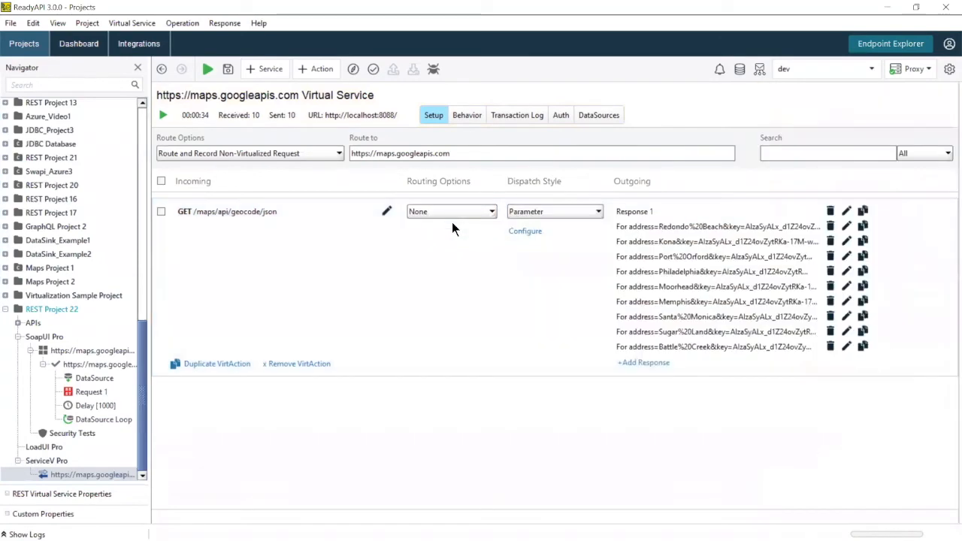
left_click(690, 227)
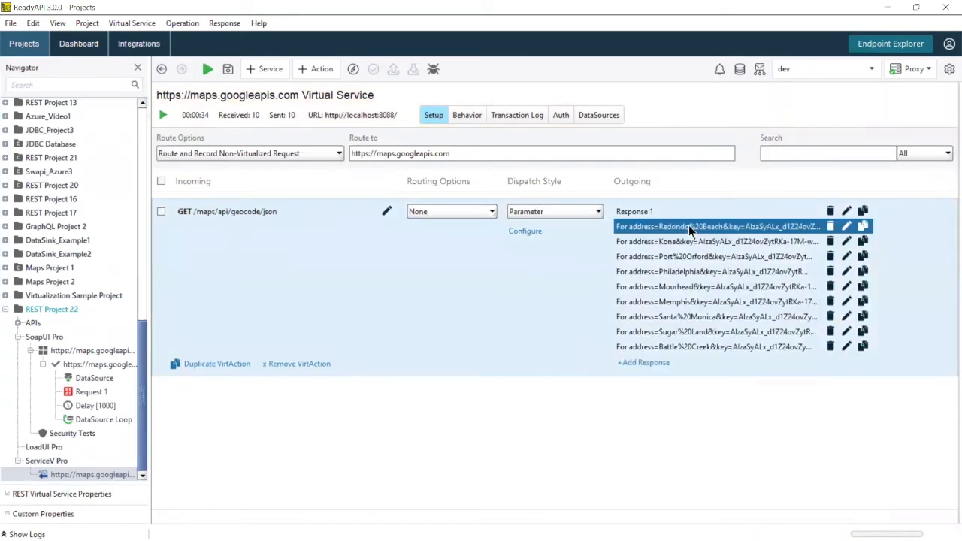
left_click(774, 185)
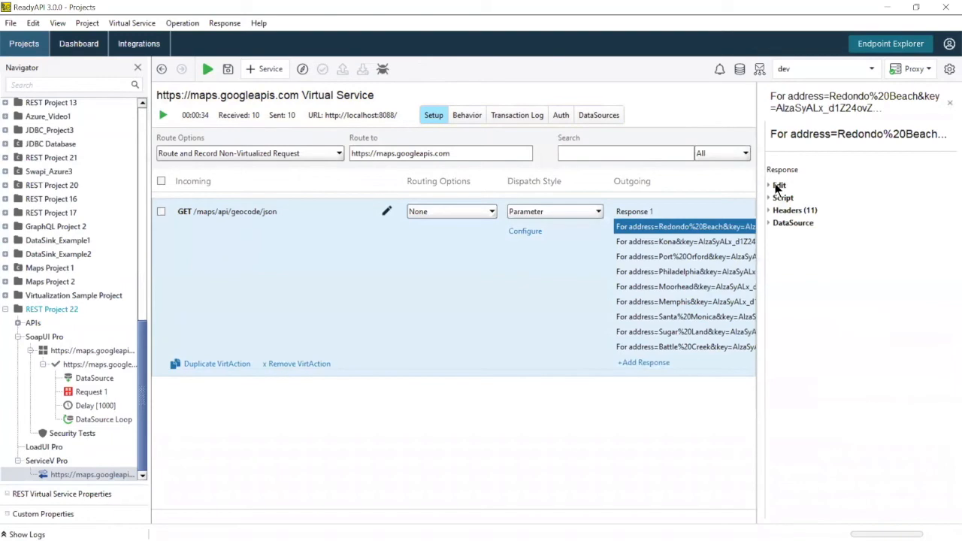
Step: Review the response's media type and status codes, keeping 200 - OK
left_click_drag(756, 241, 720, 241)
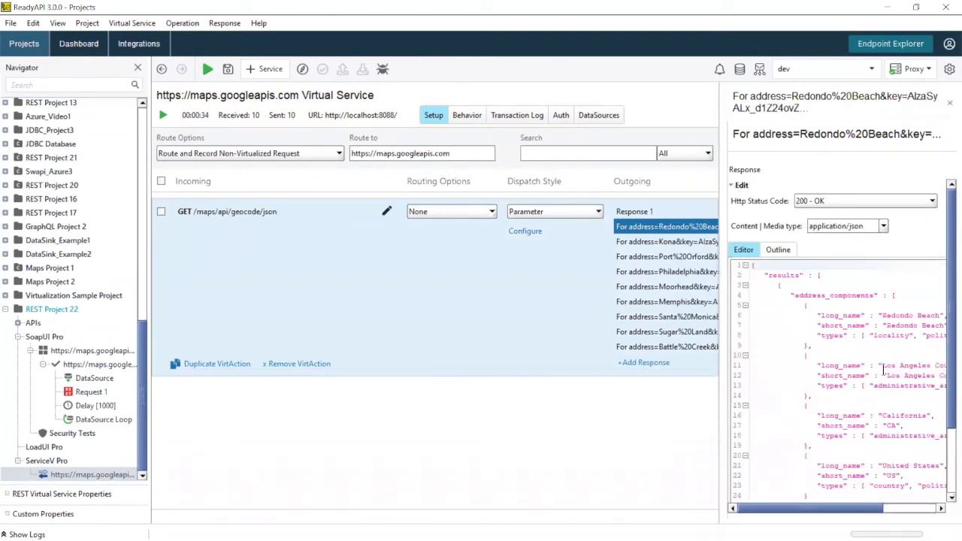
left_click(884, 227)
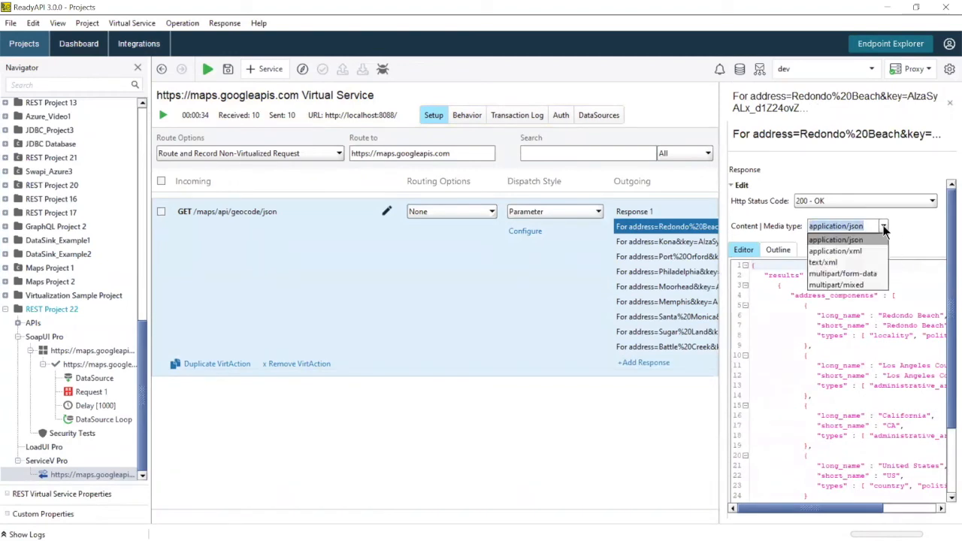
left_click(915, 226)
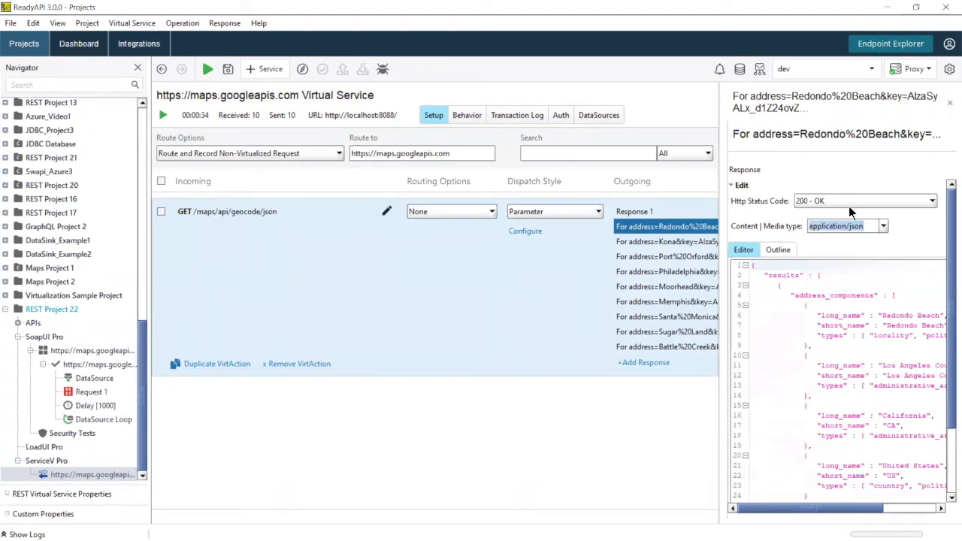
left_click(859, 200)
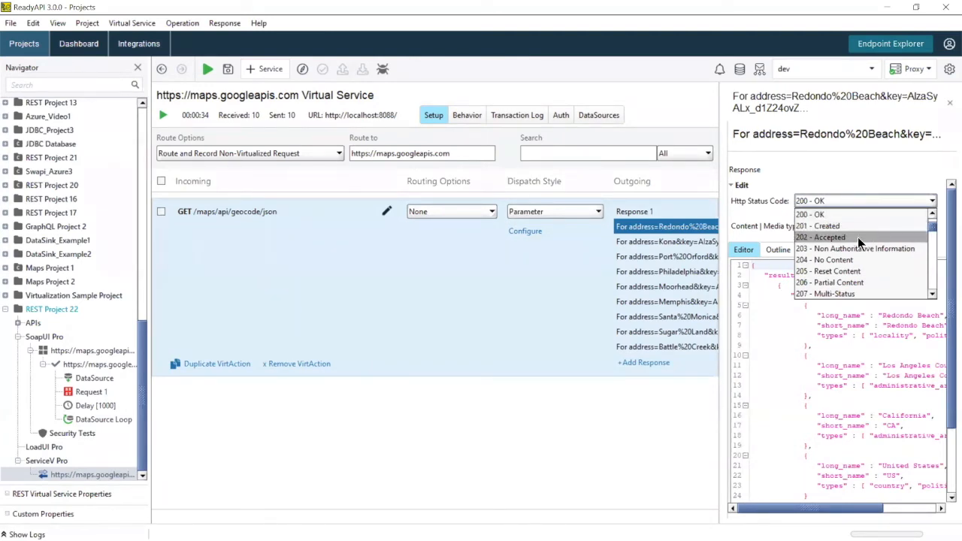
scroll(857, 239, "down", 2)
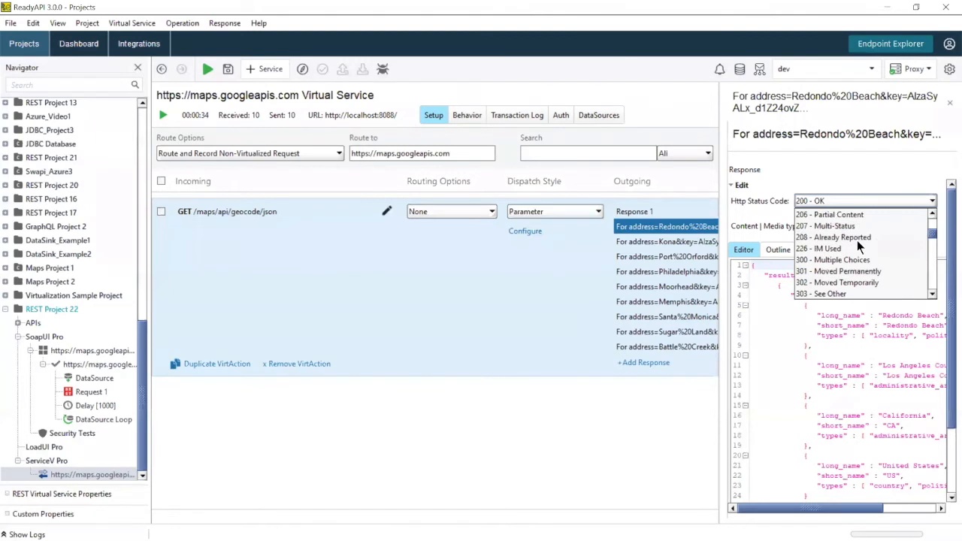
scroll(858, 242, "up", 3)
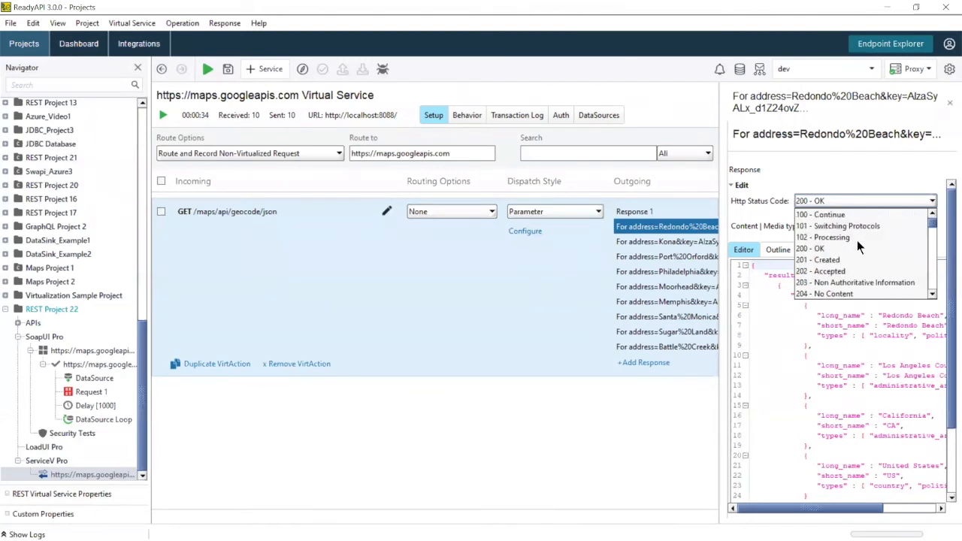
left_click(843, 171)
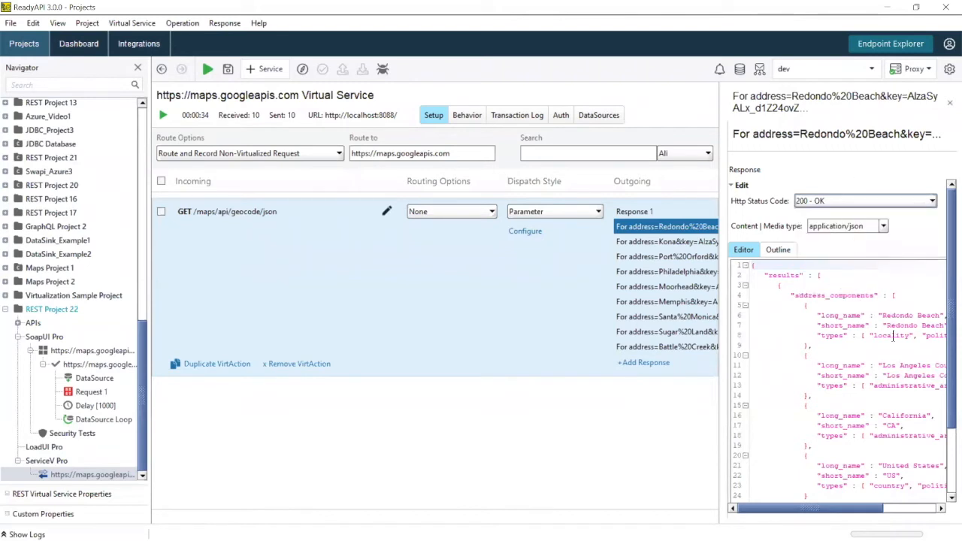
Step: Replace the locality long_name in the response JSON with Coconut Creek
left_click_drag(835, 516, 853, 511)
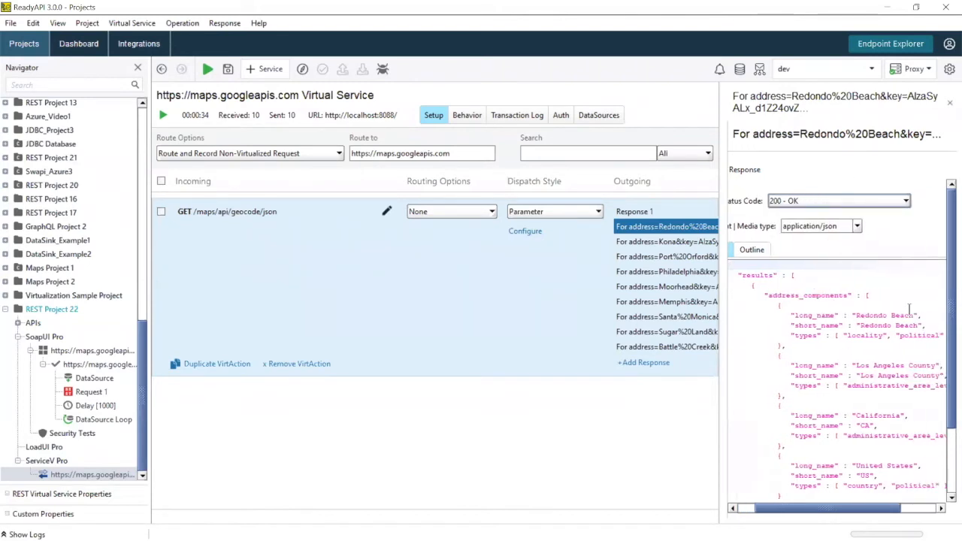
left_click(915, 316)
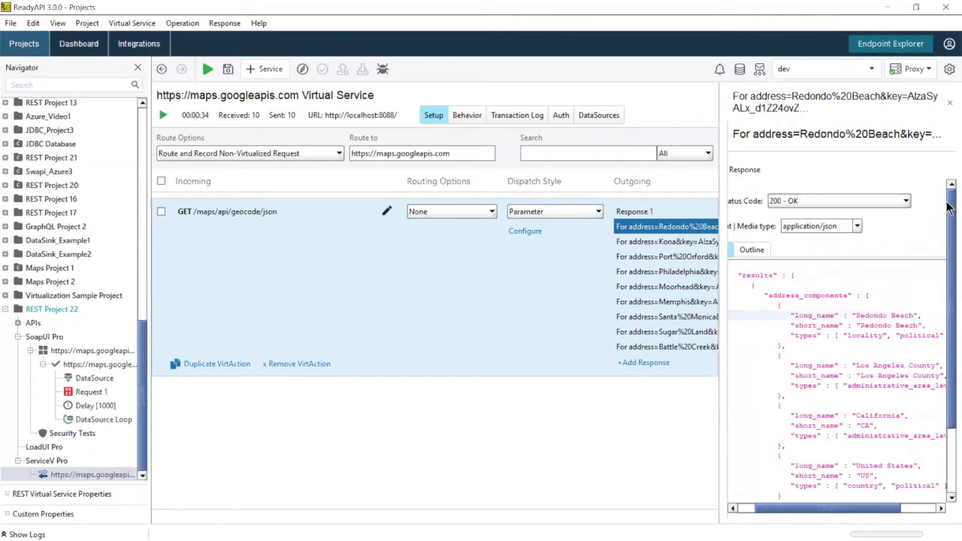
key("BackSpace")
key("BackSpace")
key("BackSpace")
key("BackSpace")
key("BackSpace")
key("BackSpace")
key("BackSpace")
key("BackSpace")
key("BackSpace")
key("BackSpace")
key("BackSpace")
key("BackSpace")
key("BackSpace")
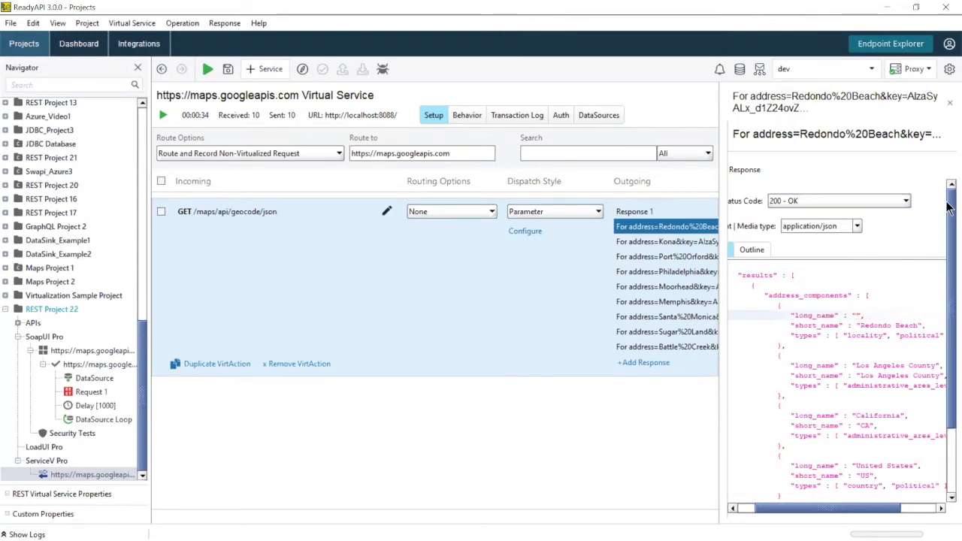
type("Coconut Creek")
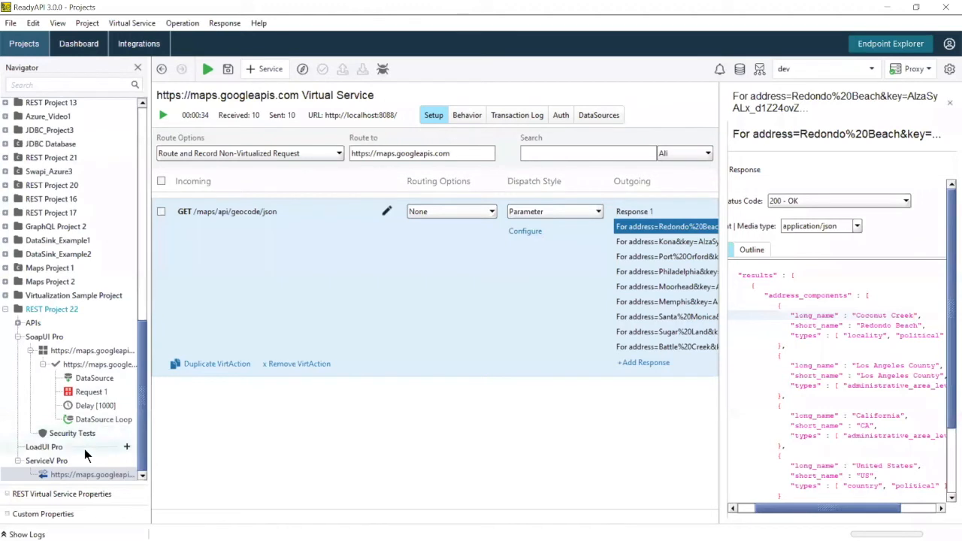
Step: Start a new LoadUI load test from the Default template, after previewing Baseline
left_click(127, 447)
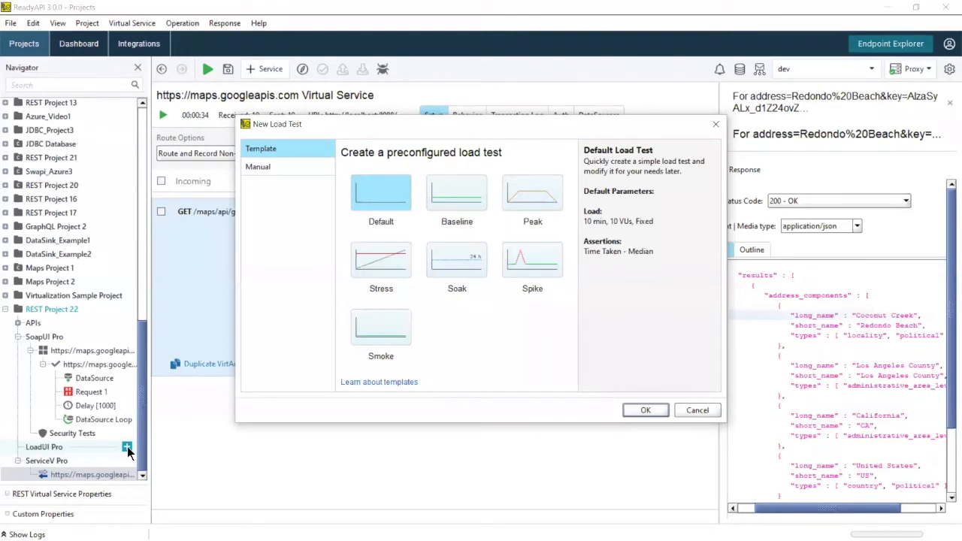
left_click(444, 196)
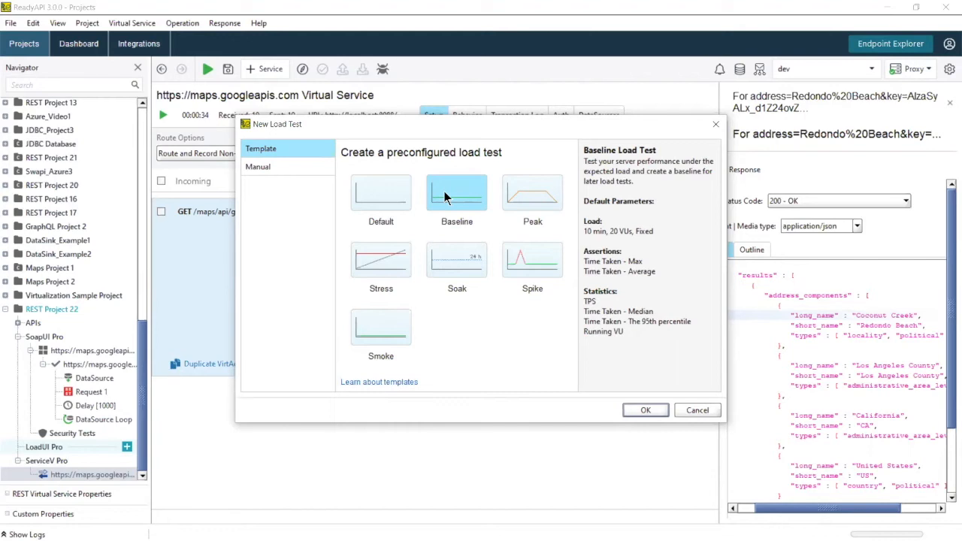
left_click(381, 198)
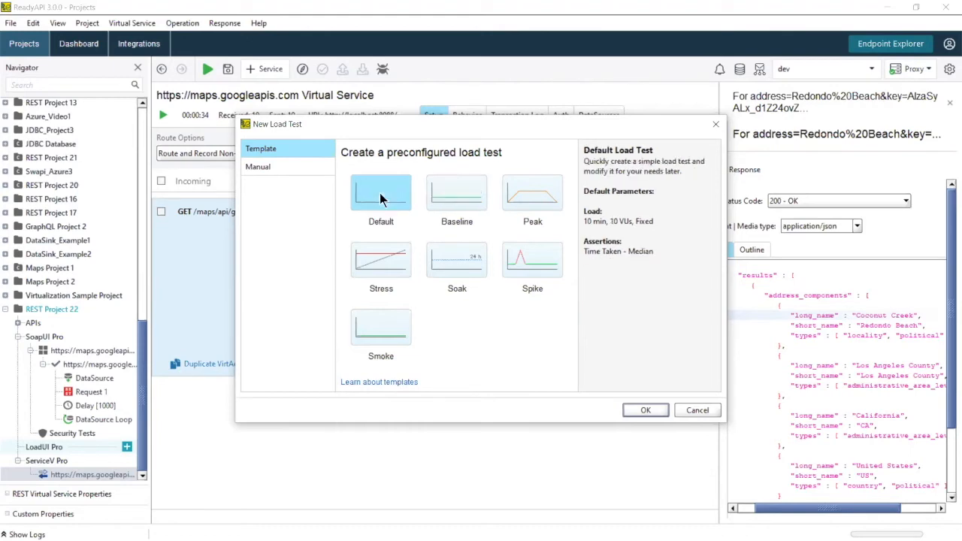
left_click(642, 412)
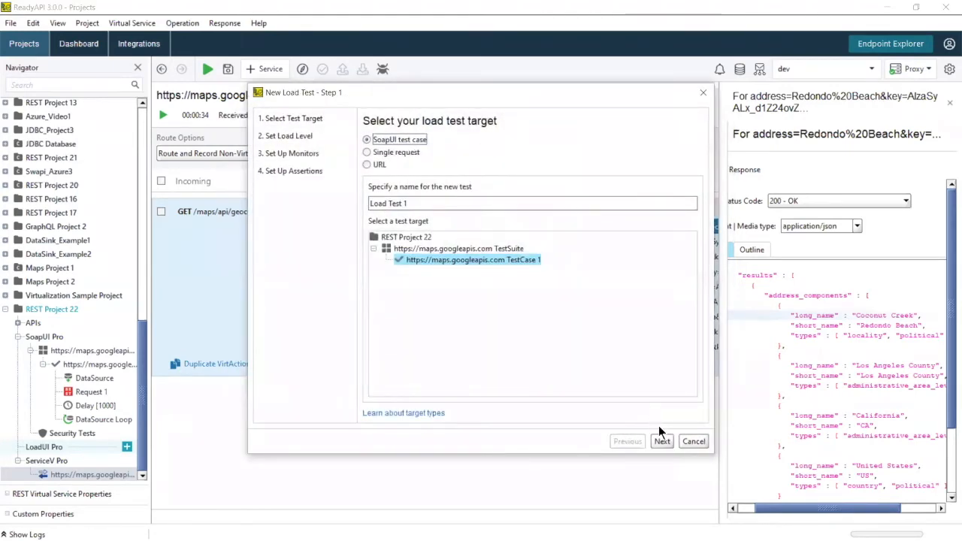
Step: Target the Google Maps test case with 10 VUs and a 100 ms limit, skipping server monitoring
left_click(667, 441)
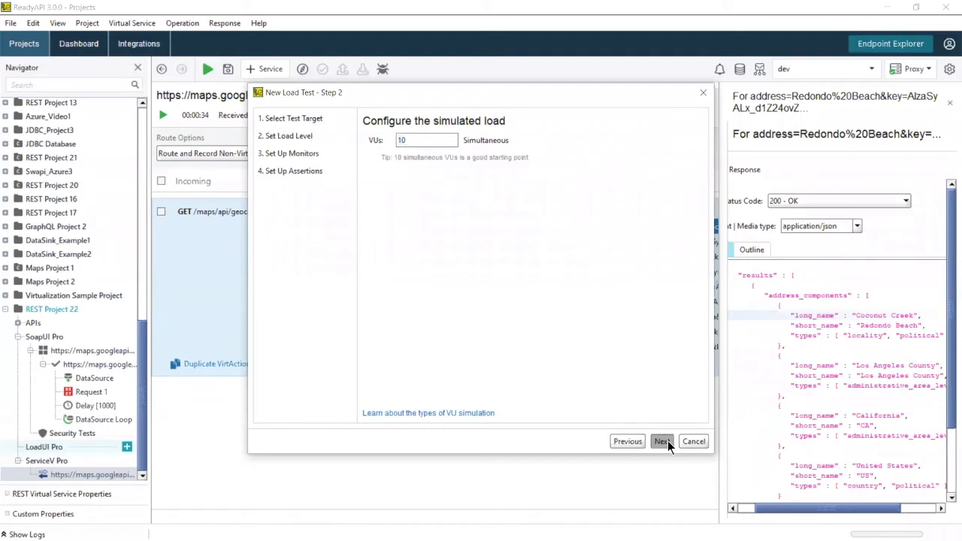
left_click(661, 441)
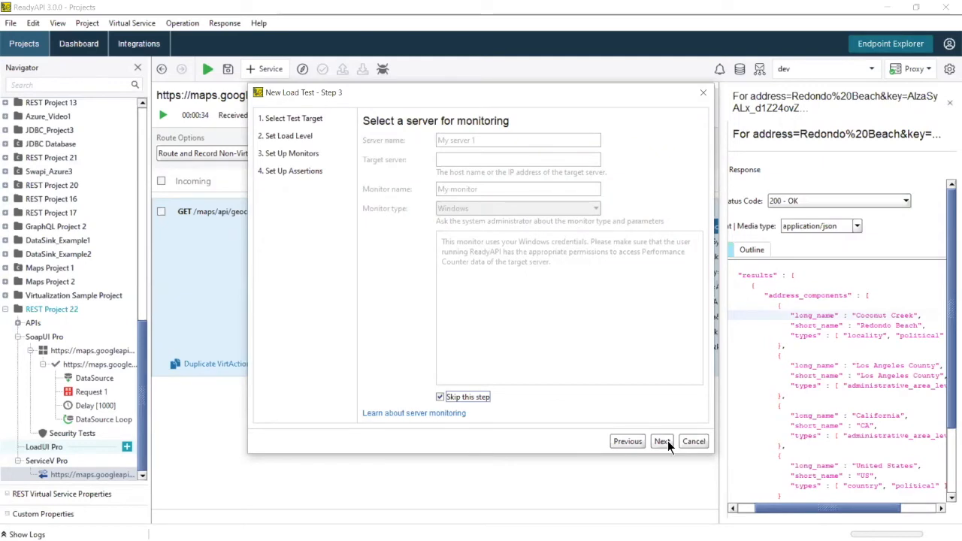
left_click(661, 441)
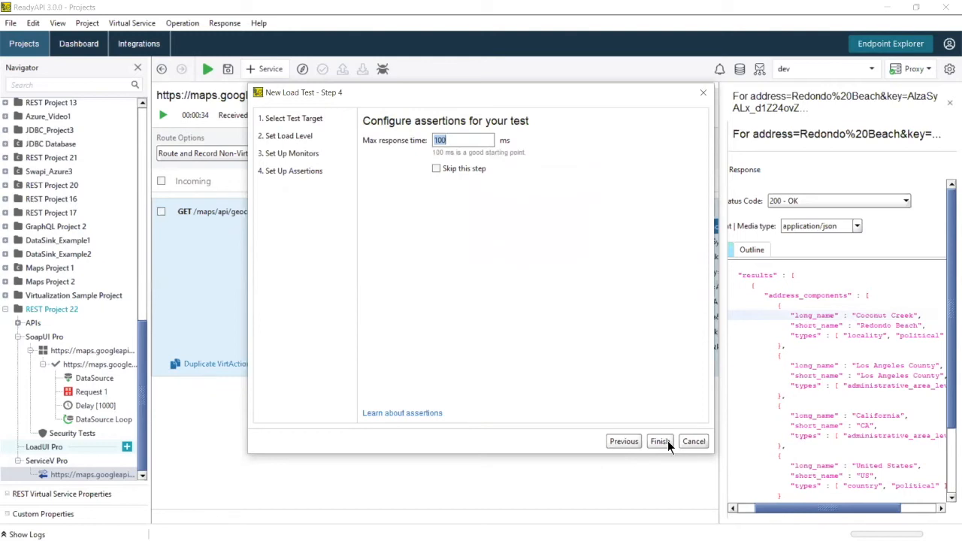
left_click(668, 441)
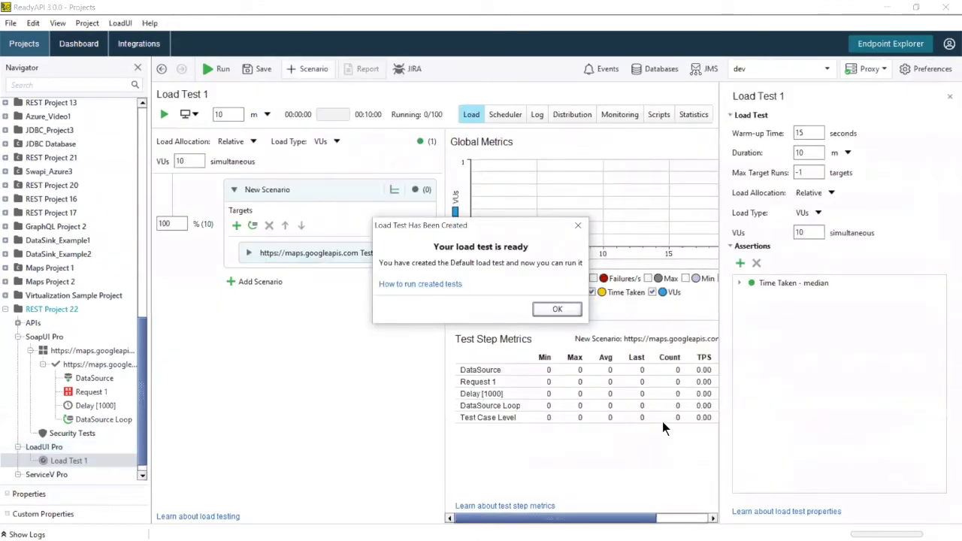
Step: Add New Scenario 1 to Load Test 1, targeting the maps.googleapis.com TestCase 1 at 100%
left_click(561, 311)
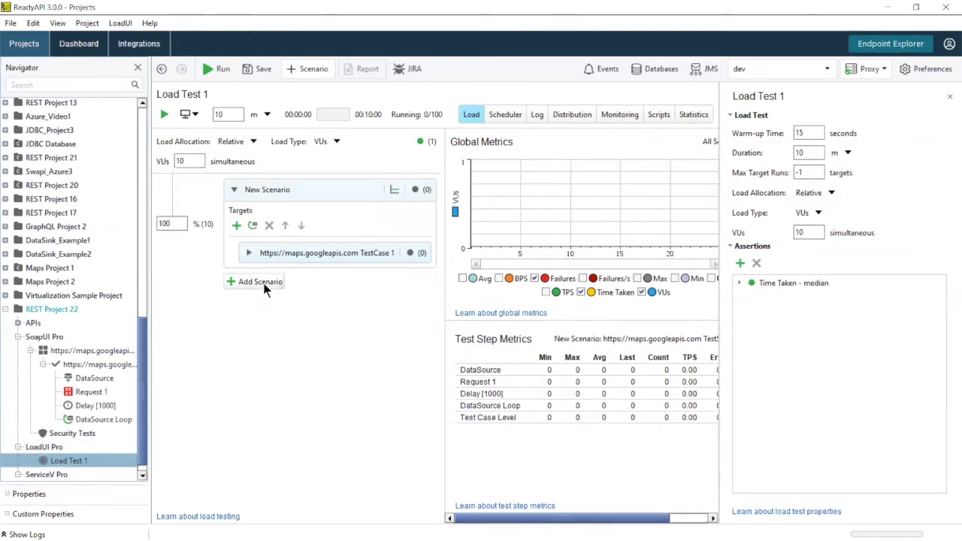
left_click(307, 194)
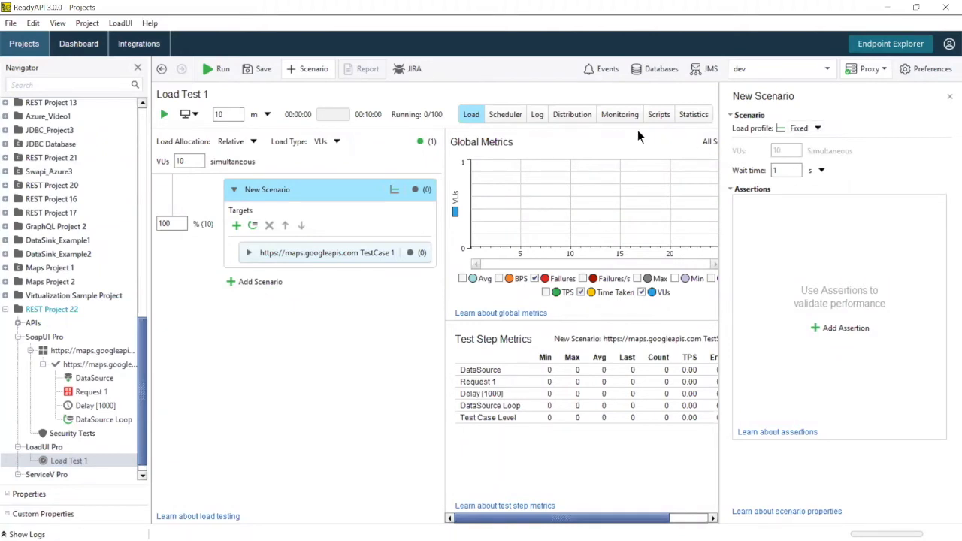
double_click(238, 114)
left_click(248, 286)
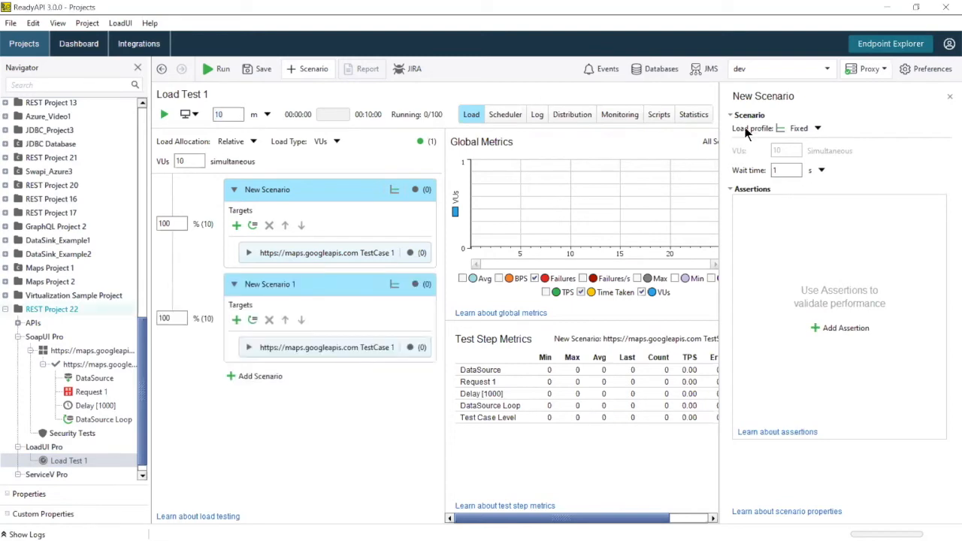
Step: Give New Scenario 1 a Custom load profile and draw the VU curve rising to its peak
left_click(818, 129)
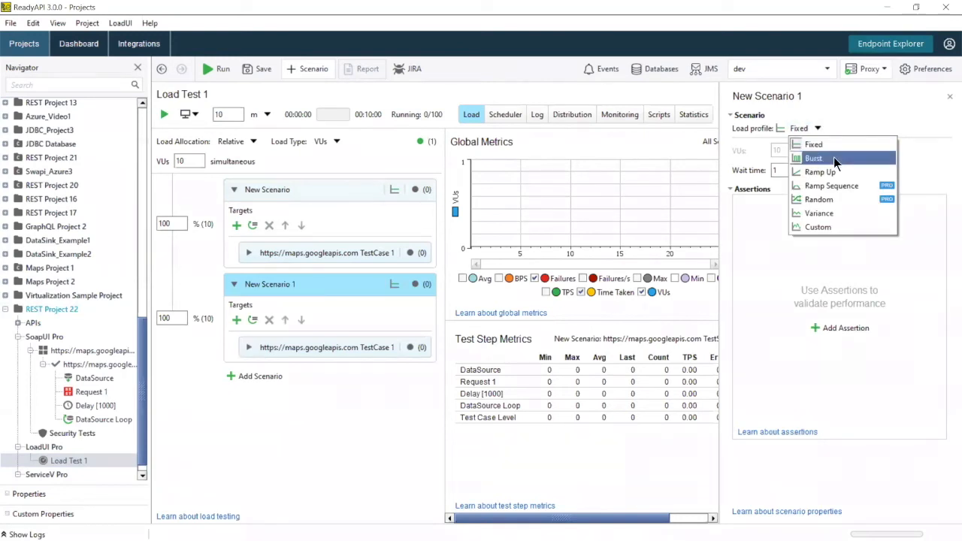
left_click(825, 226)
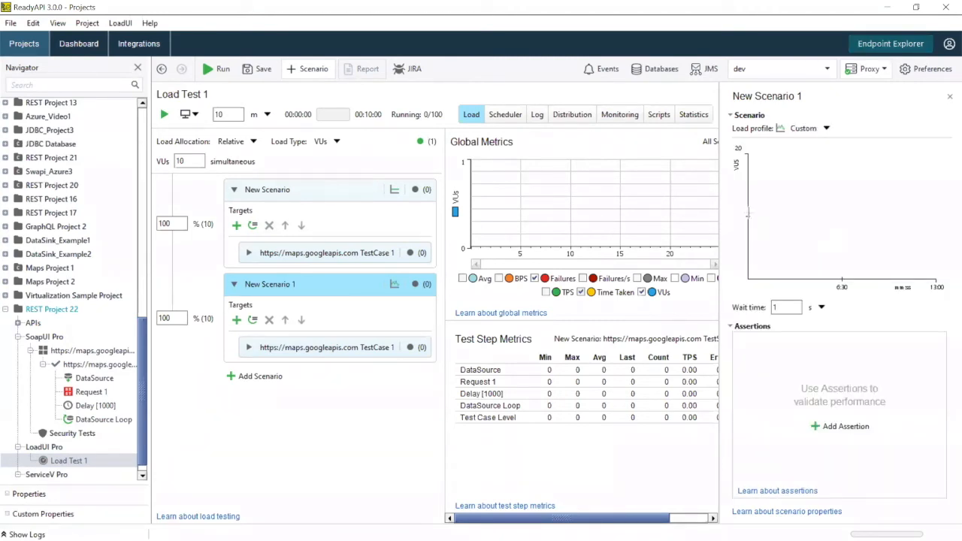
left_click(749, 212)
left_click(785, 185)
left_click(814, 166)
left_click(842, 160)
Step: Finish the curve with a dip, a flat stretch and a low tail, then show the Scheduler timeline
left_click(848, 185)
left_click(868, 260)
left_click(877, 216)
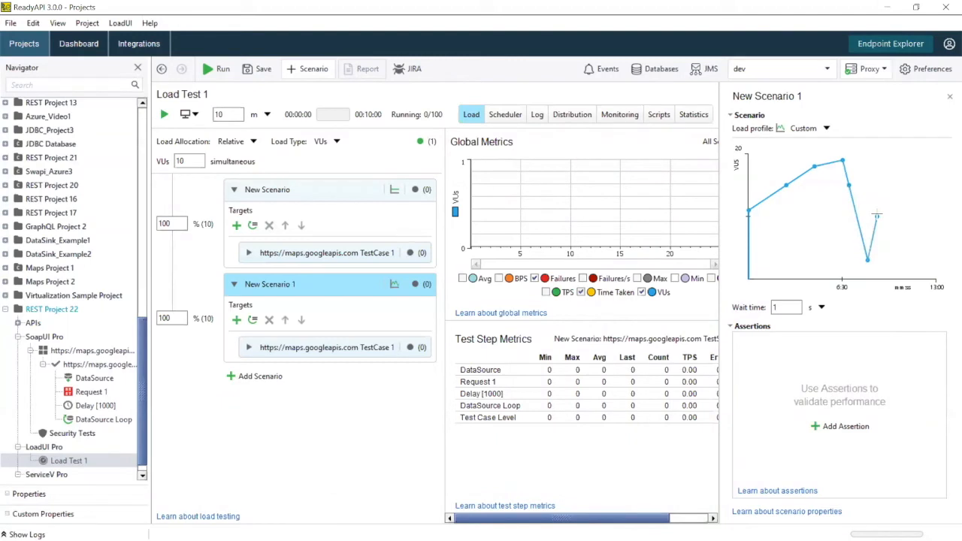
left_click(895, 216)
left_click(904, 254)
left_click(933, 254)
left_click(503, 114)
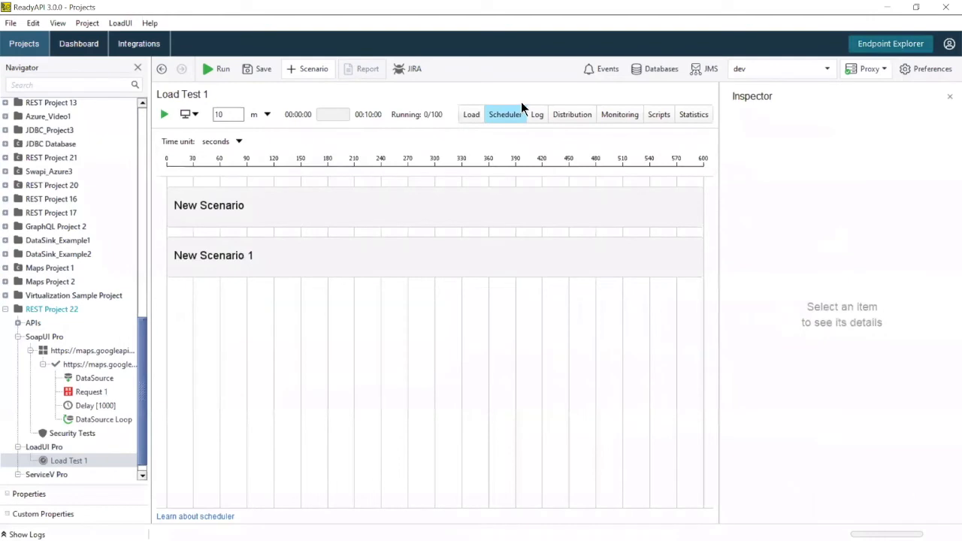
Step: Set New Scenario to custom scheduling running about 167 seconds
left_click(390, 217)
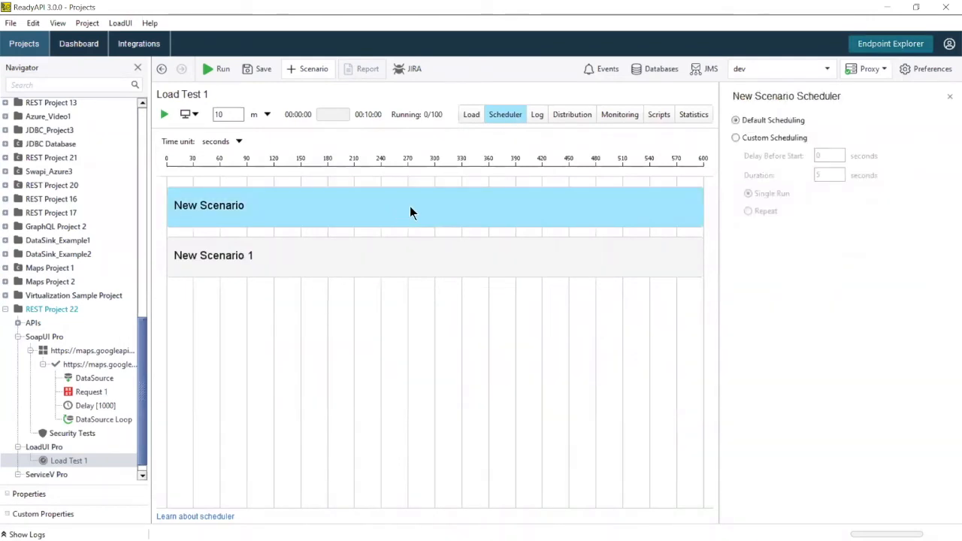
left_click(747, 139)
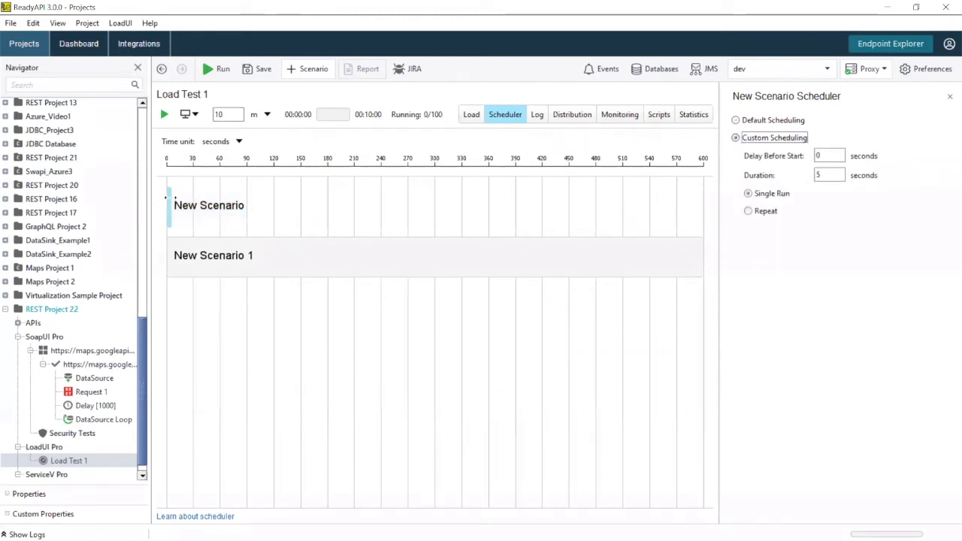
left_click_drag(170, 203, 321, 184)
Step: Set New Scenario 1 to custom scheduling running 208 seconds, then view agent distribution
left_click(333, 263)
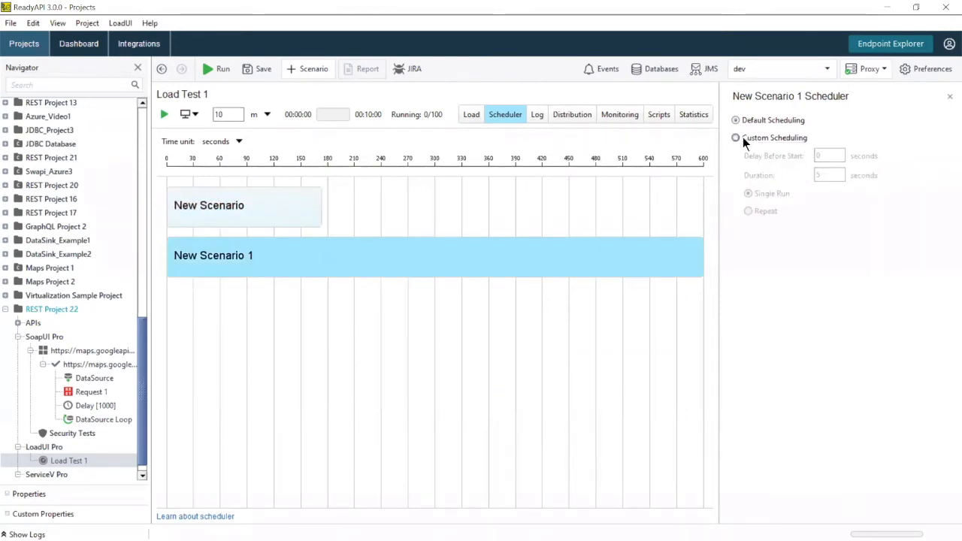
left_click(746, 140)
left_click_drag(170, 259, 348, 254)
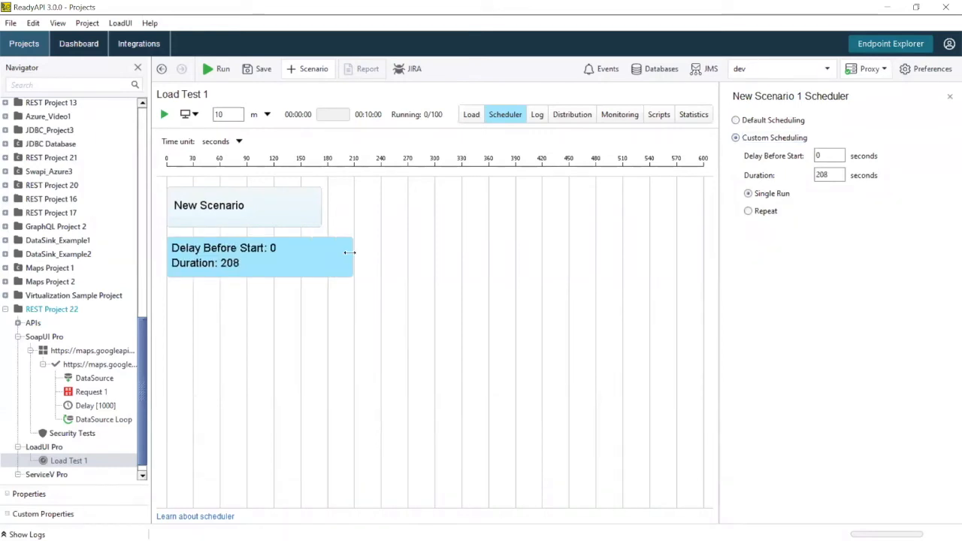
left_click_drag(265, 256, 397, 253)
left_click(571, 116)
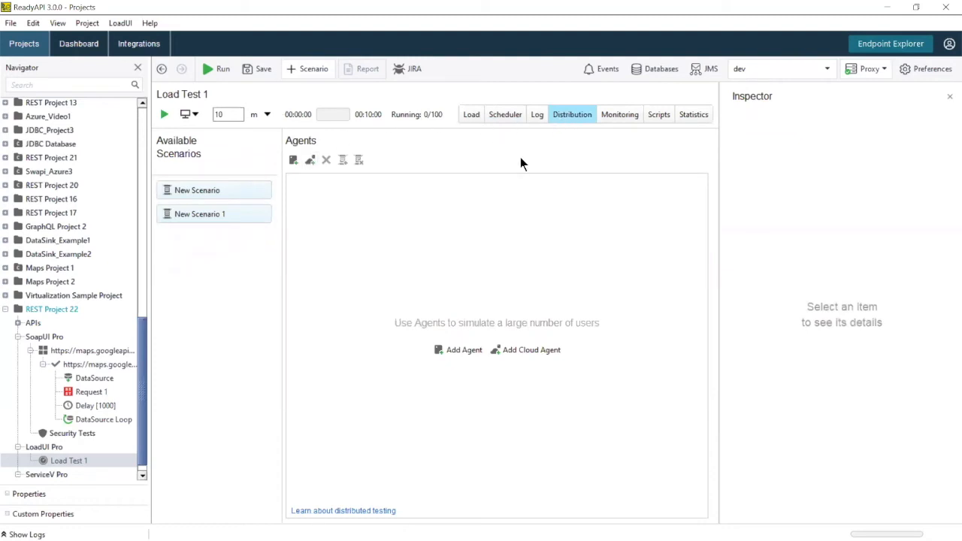
Step: Create the local agent My Agent, assign New Scenario to it, and run Load Test 1
left_click(294, 160)
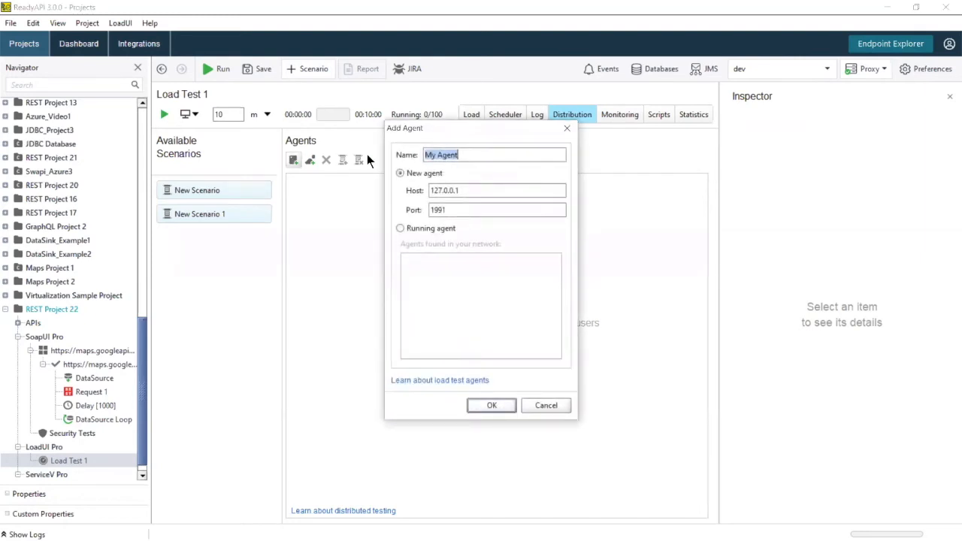
left_click(497, 406)
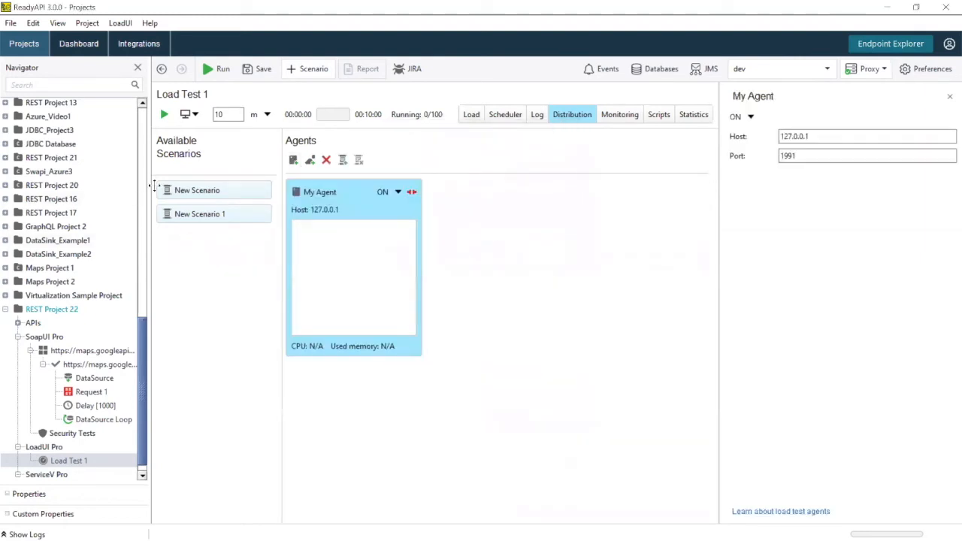
left_click_drag(189, 190, 331, 260)
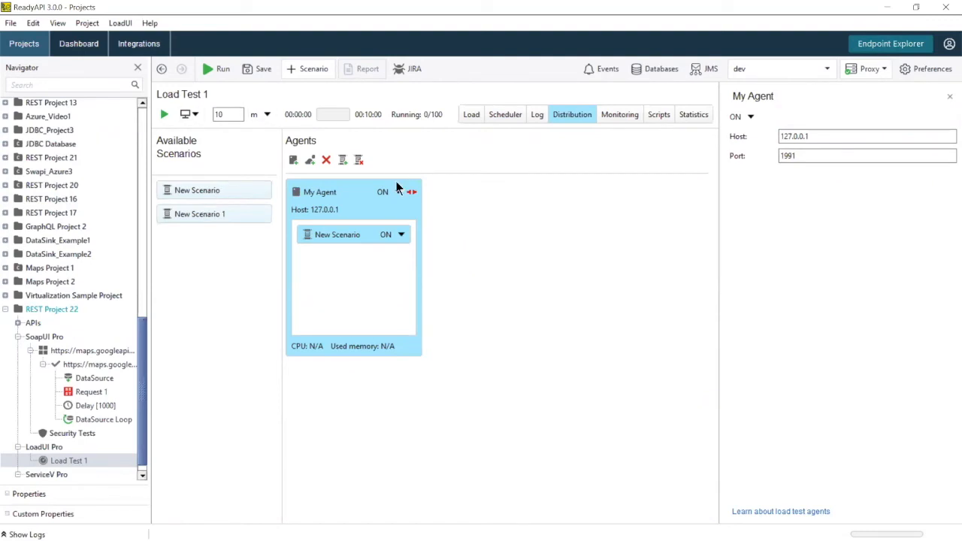
left_click(473, 118)
left_click(165, 115)
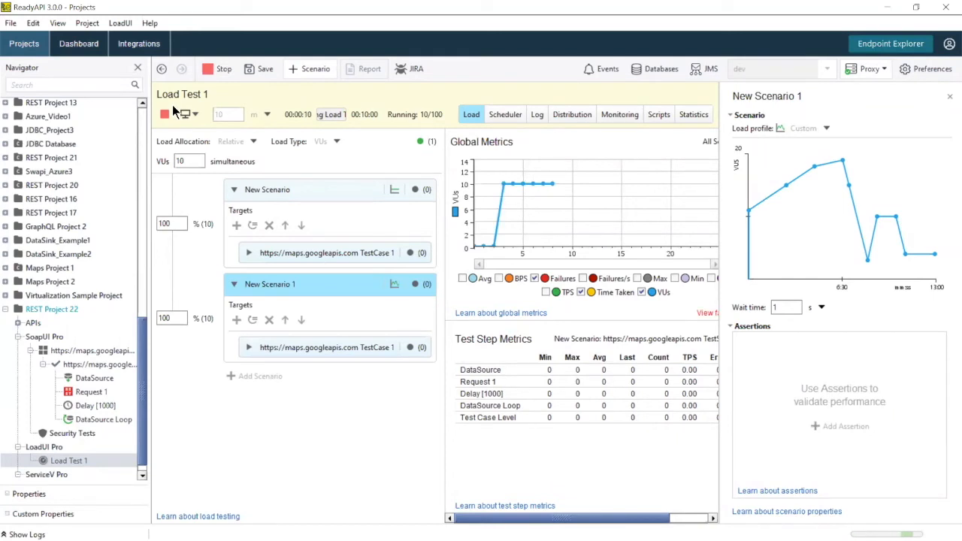
Step: Add a statistics chart to the run's Statistics view and review its tracked statistics without changes
left_click(687, 110)
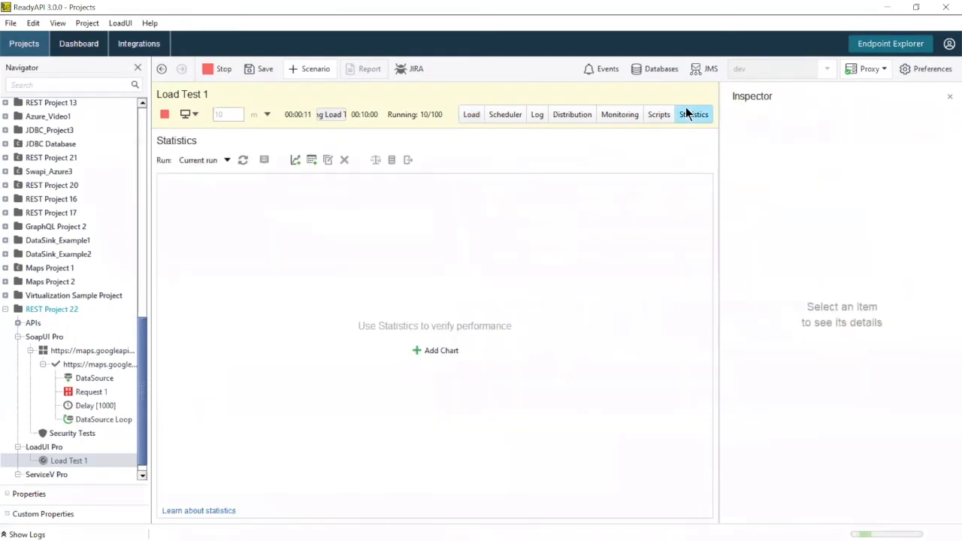
left_click(294, 159)
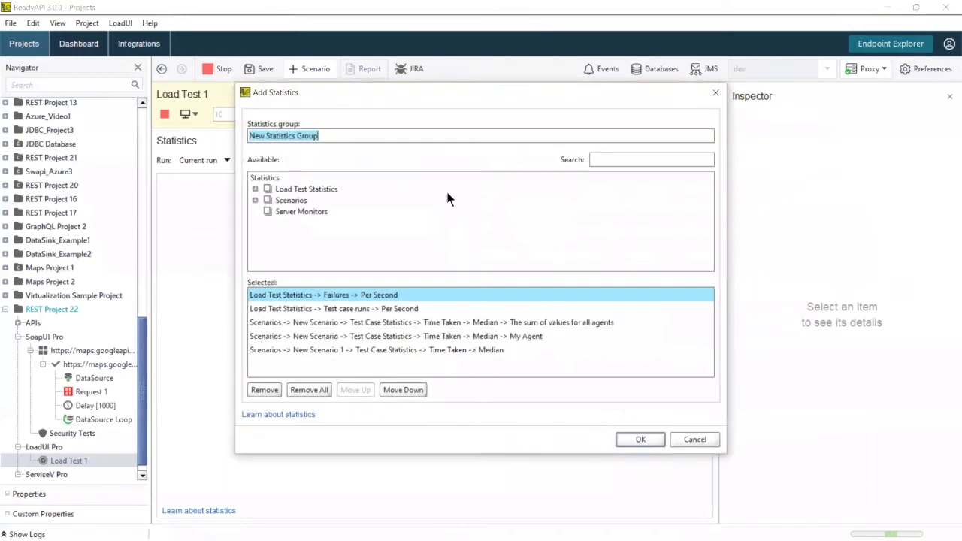
left_click(641, 441)
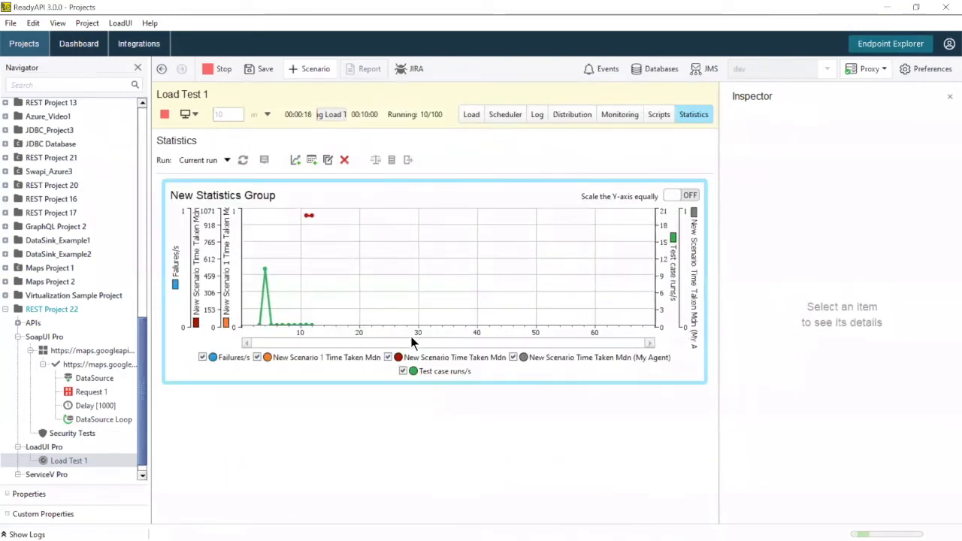
left_click(327, 160)
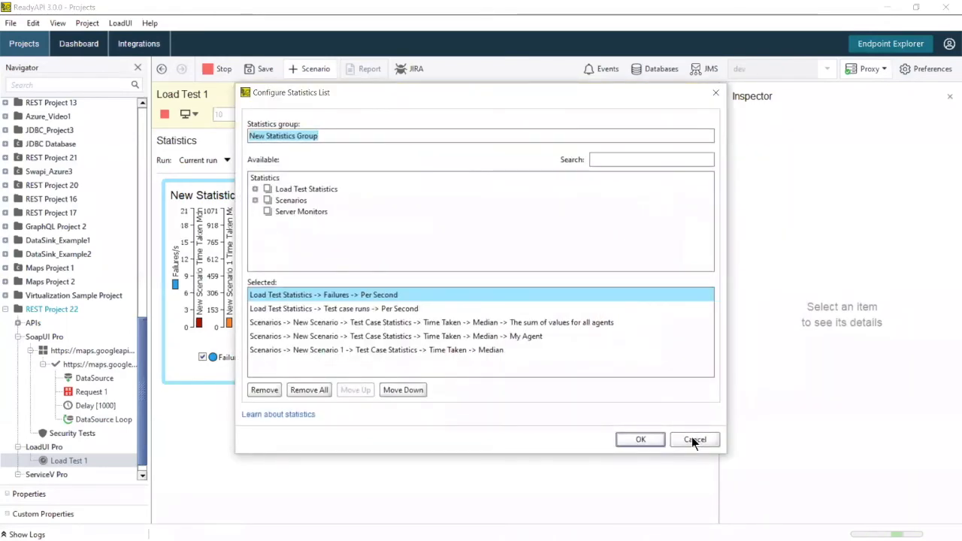
left_click(693, 439)
Step: Add New Statistics Group 1 as a per-second table of failures, test case runs and time taken
left_click(314, 160)
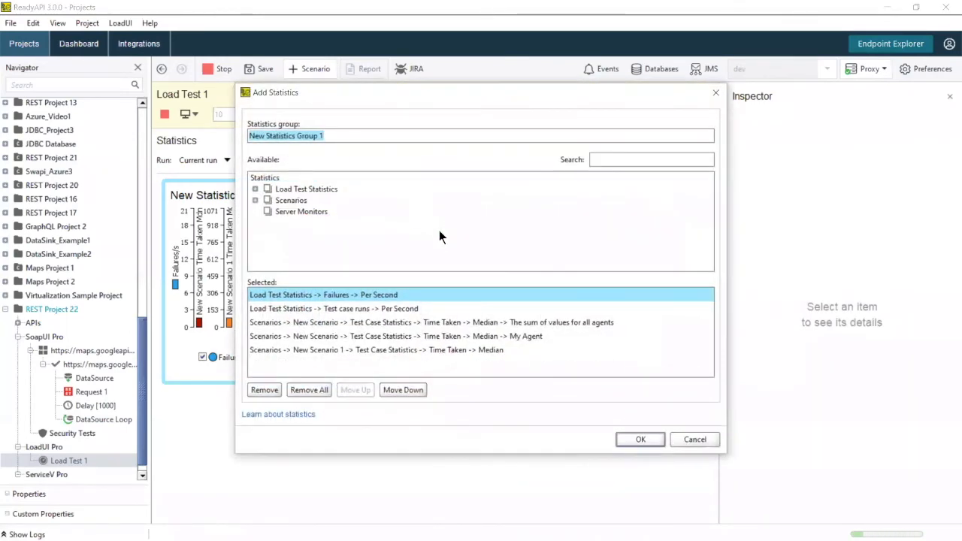
left_click(638, 438)
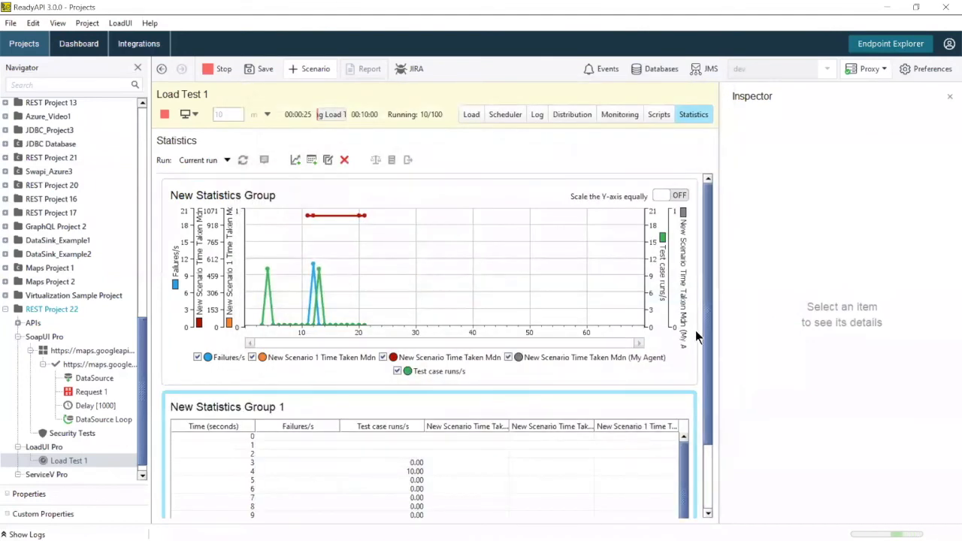
left_click_drag(710, 344, 715, 436)
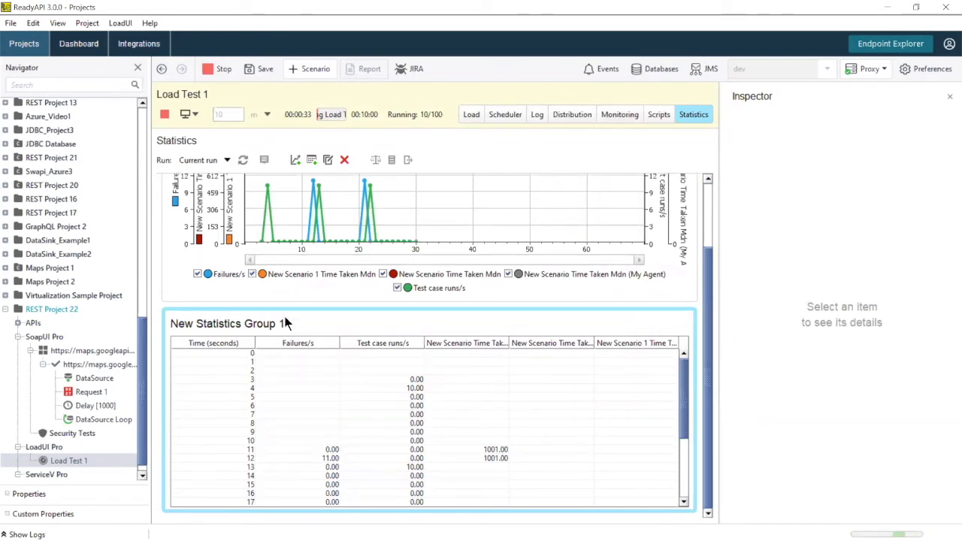
Step: Stop Load Test 1 and generate its printable report
left_click(165, 114)
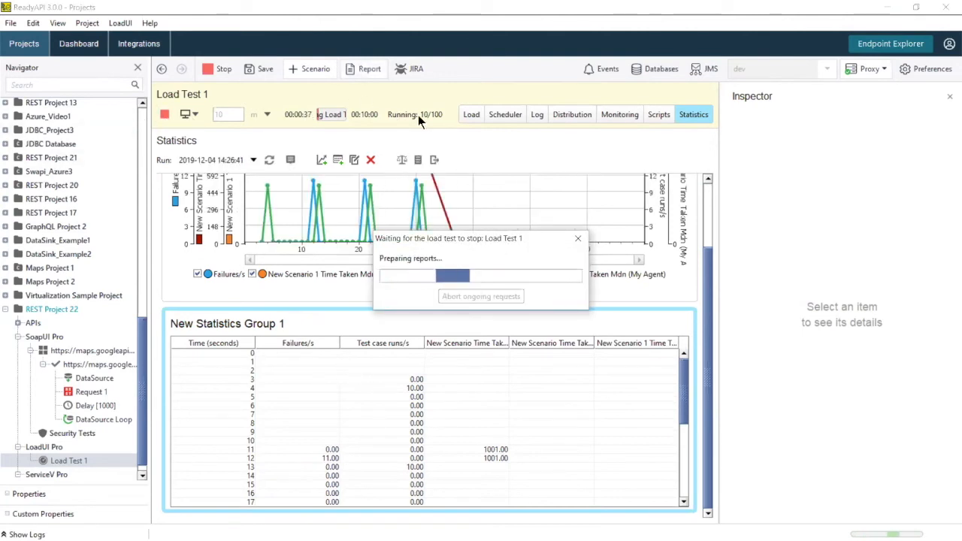
left_click(503, 325)
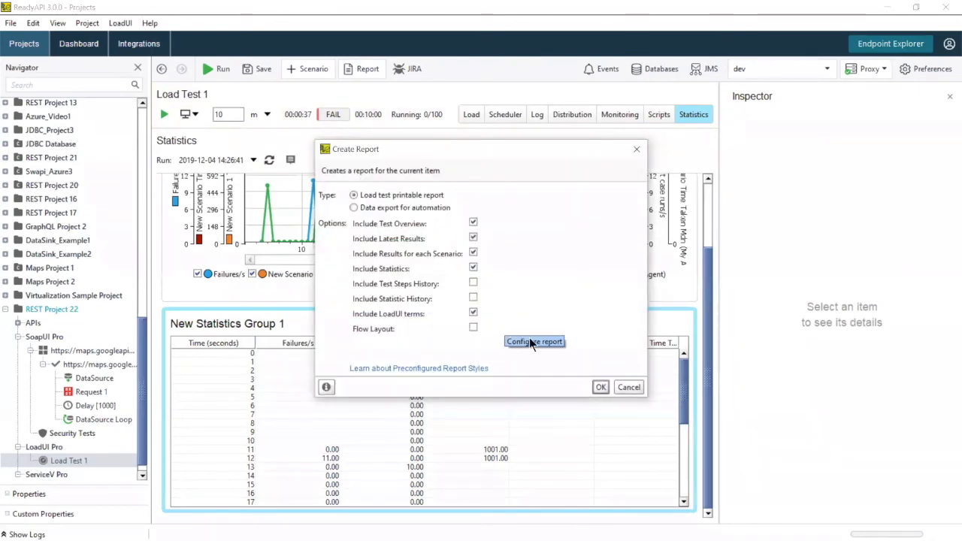
left_click(600, 388)
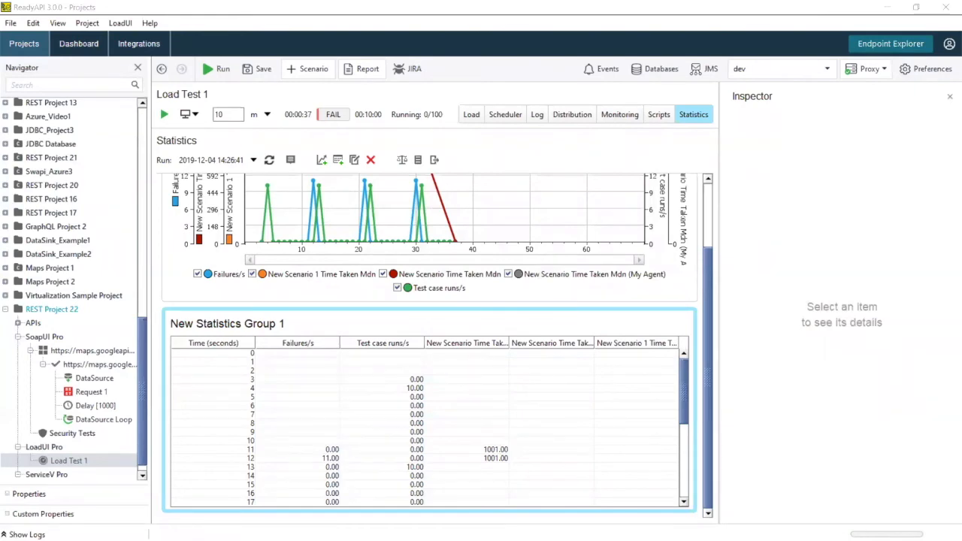
scroll(509, 262, "down", 5)
scroll(508, 263, "down", 2)
scroll(509, 262, "up", 8)
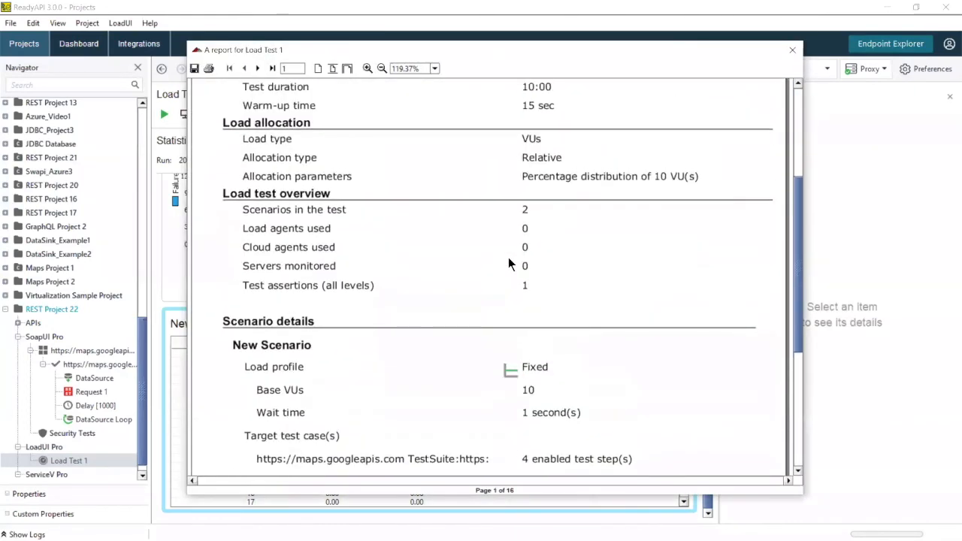
Step: Page through the report to its overview chart page, then advance to the thank-you slide
left_click(257, 68)
scroll(454, 186, "down", 3)
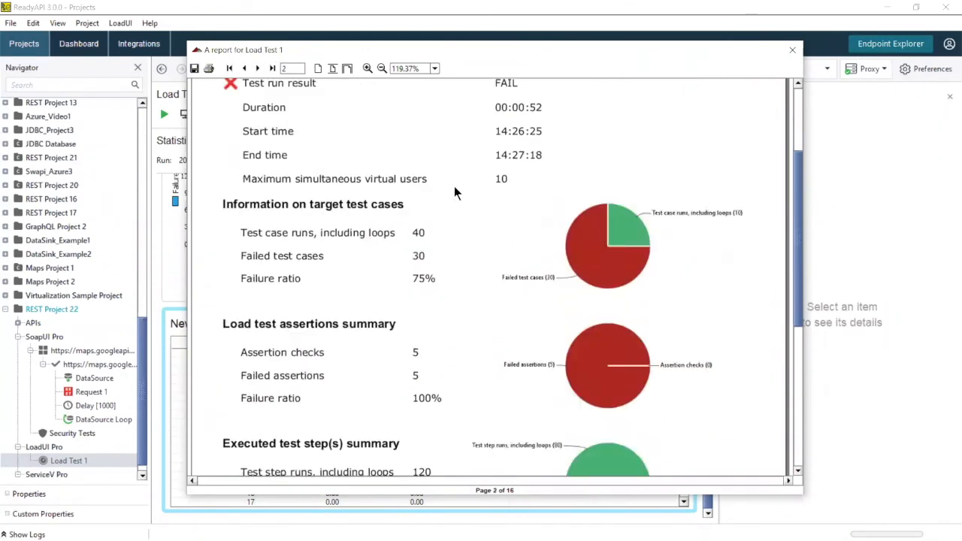
scroll(454, 188, "down", 3)
left_click(257, 69)
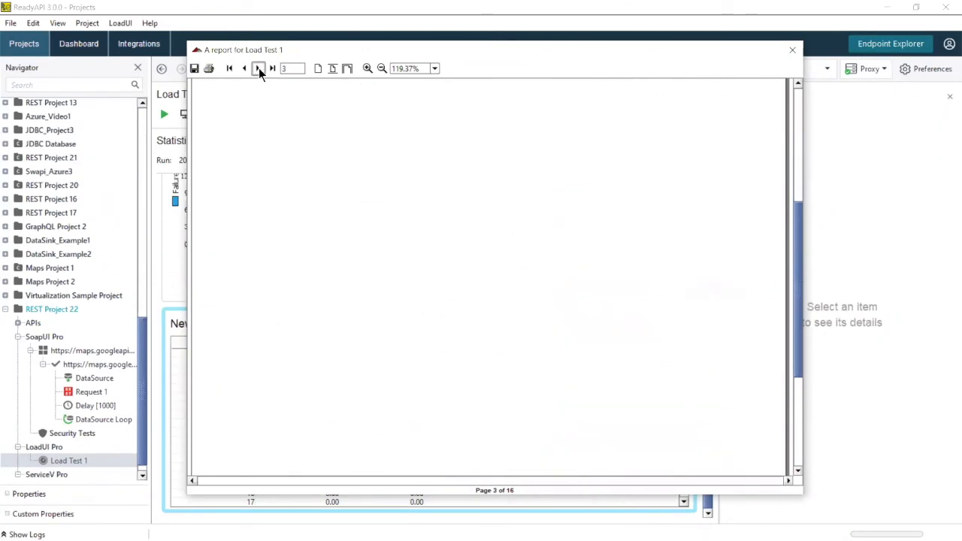
scroll(341, 152, "down", 2)
scroll(341, 152, "up", 8)
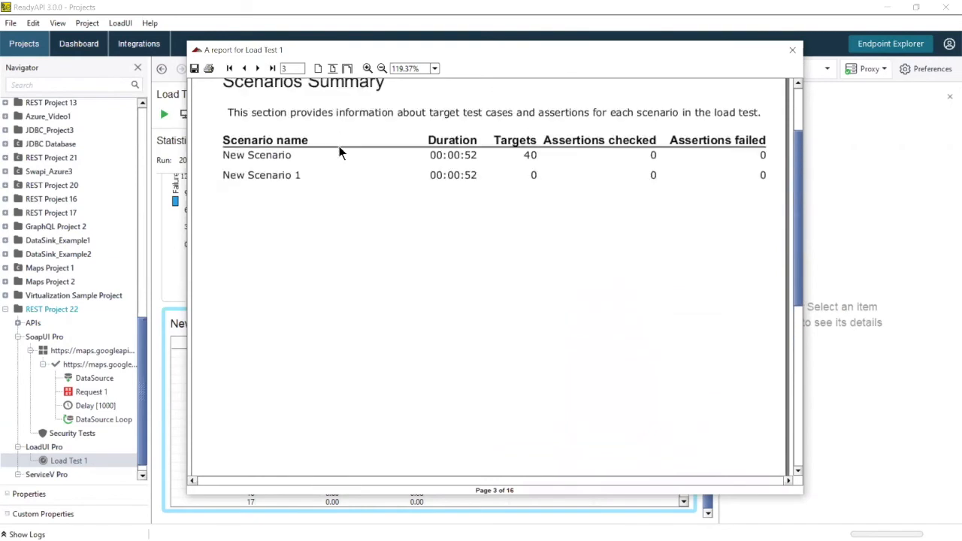
left_click(258, 68)
scroll(438, 222, "down", 3)
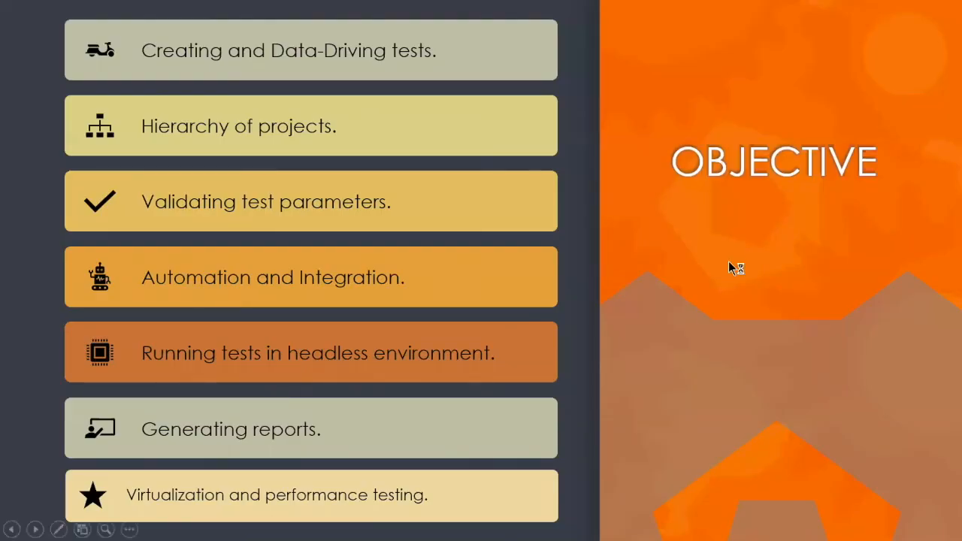
left_click(728, 261)
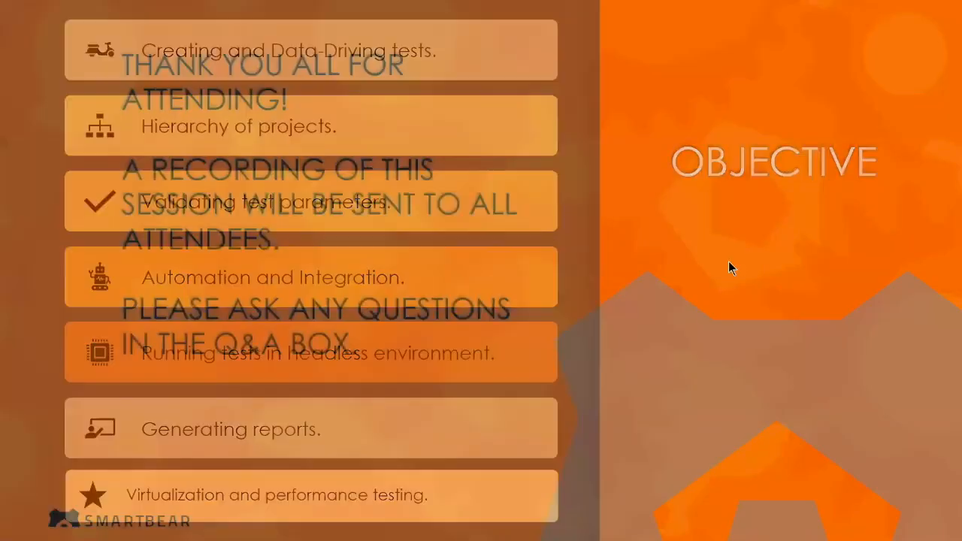